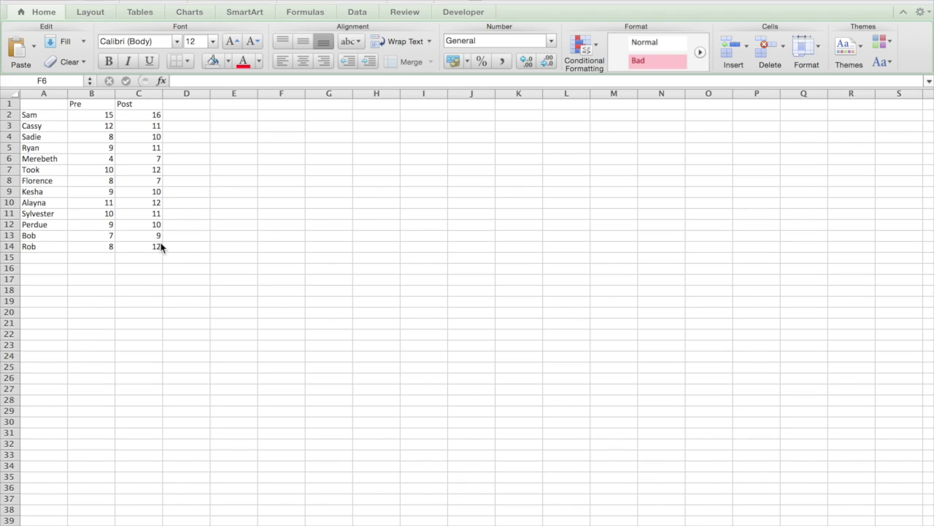
# Step: Enter the heading Names in cell A1 above the list of participants
pyautogui.click(35, 106)
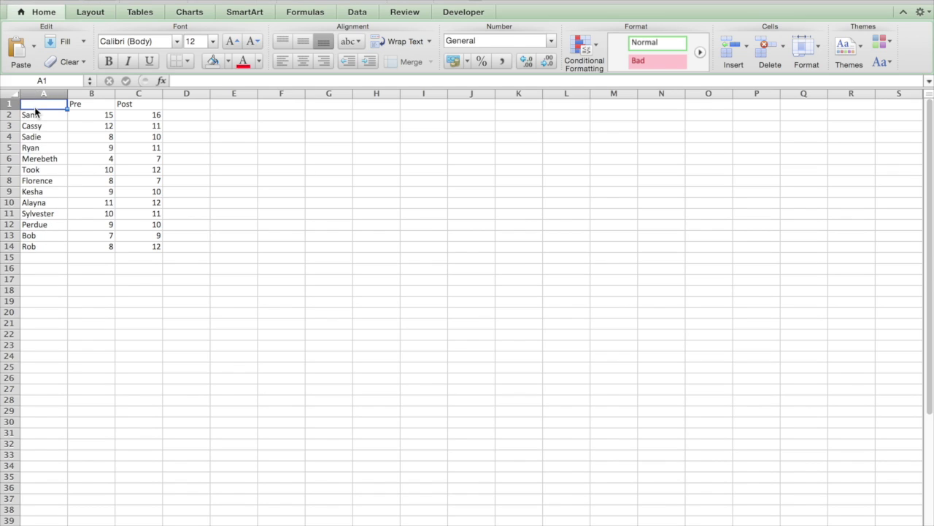
pyautogui.write('Names')
pyautogui.press('Return')
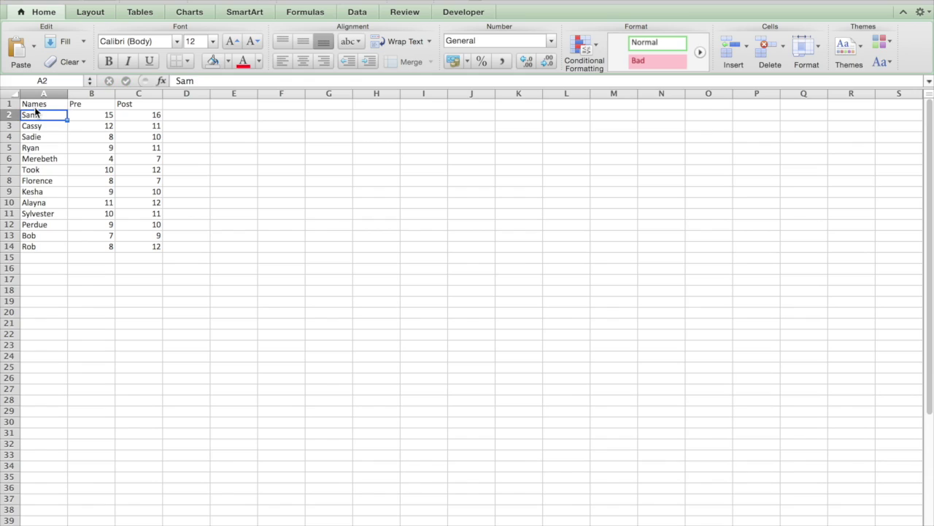
# Step: Look through the entries of the Names column in column A
pyautogui.press('Down')
pyautogui.press('Down')
pyautogui.press('Down')
pyautogui.press('Down')
pyautogui.press('Down')
pyautogui.press('Down')
pyautogui.press('Down')
pyautogui.press('Down')
pyautogui.press('Down')
pyautogui.press('Down')
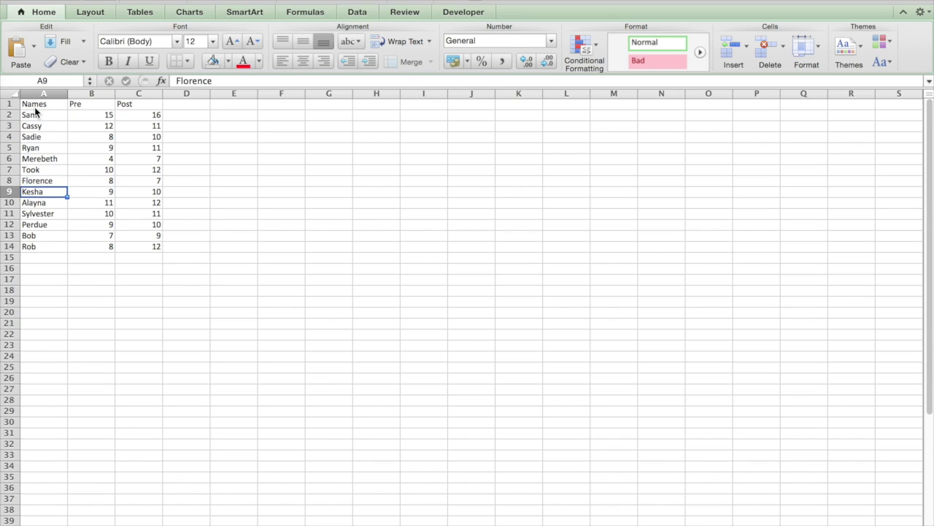
pyautogui.press('Down')
pyautogui.press('Down')
pyautogui.press('Up')
pyautogui.press('Up')
pyautogui.press('Up')
pyautogui.press('Up')
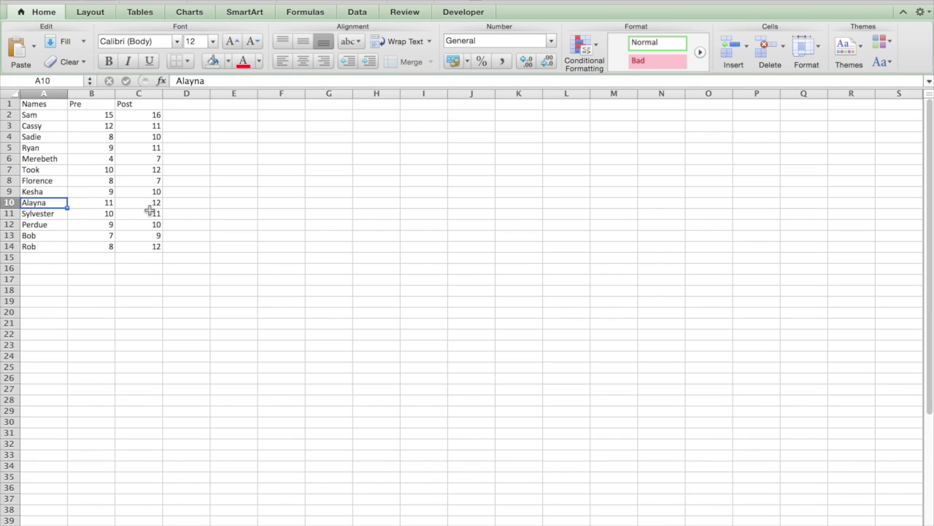
# Step: Enter the labels Pre in cell F3 and Post in cell G3
pyautogui.click(282, 126)
pyautogui.write('Pre')
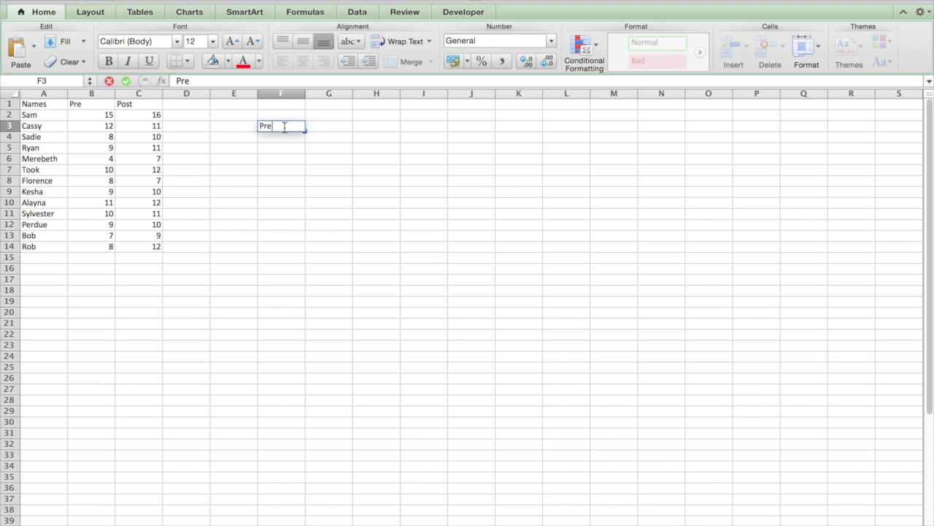
pyautogui.press('Tab')
pyautogui.write('Pos')
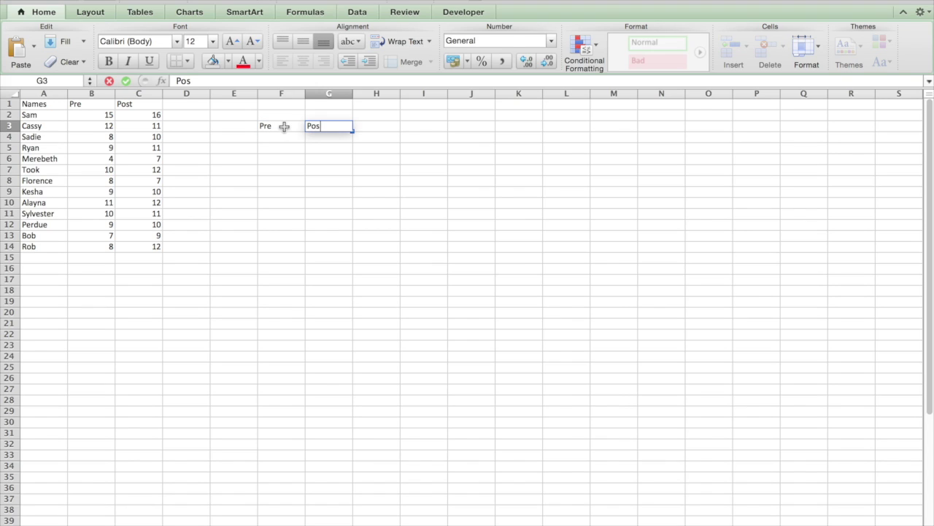
pyautogui.press('Return')
# Step: Calculate the average of the Pre scores in cell F4 with the AVERAGE function over B2:B14
pyautogui.press('Left')
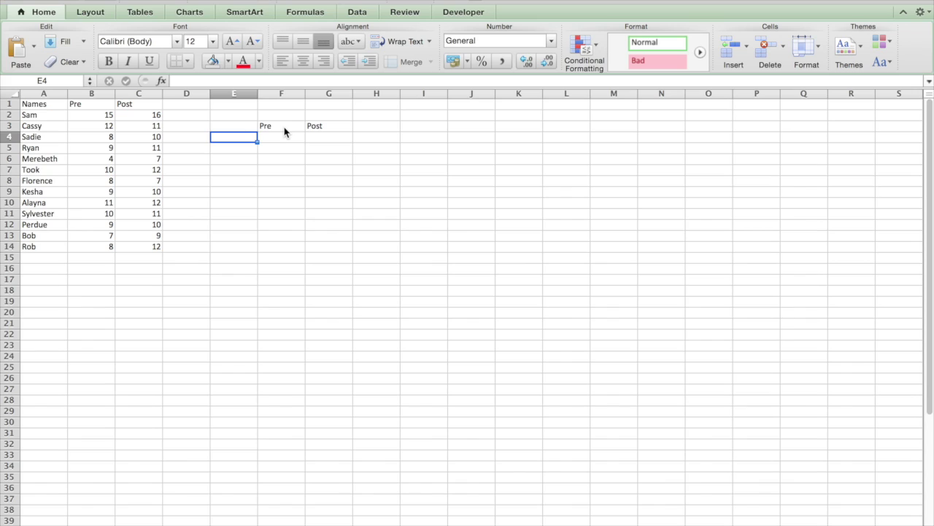
pyautogui.press('Right')
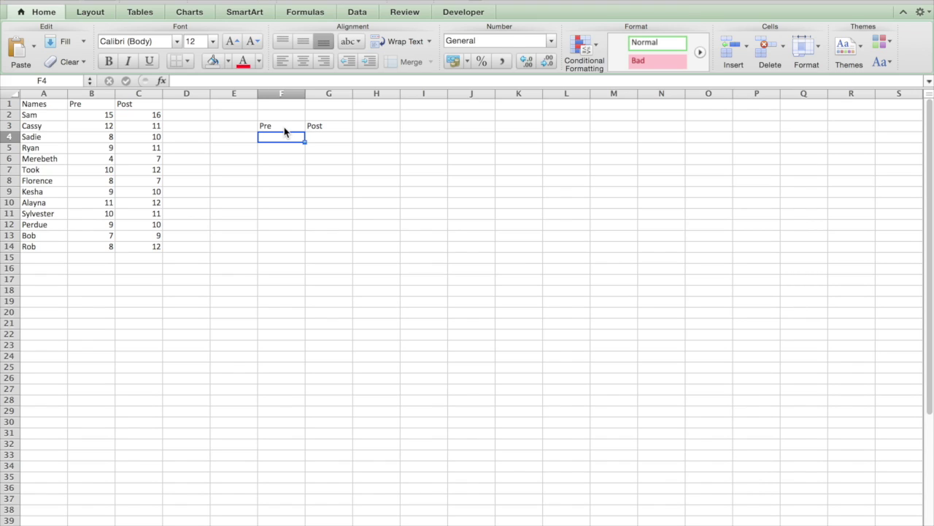
pyautogui.write('=')
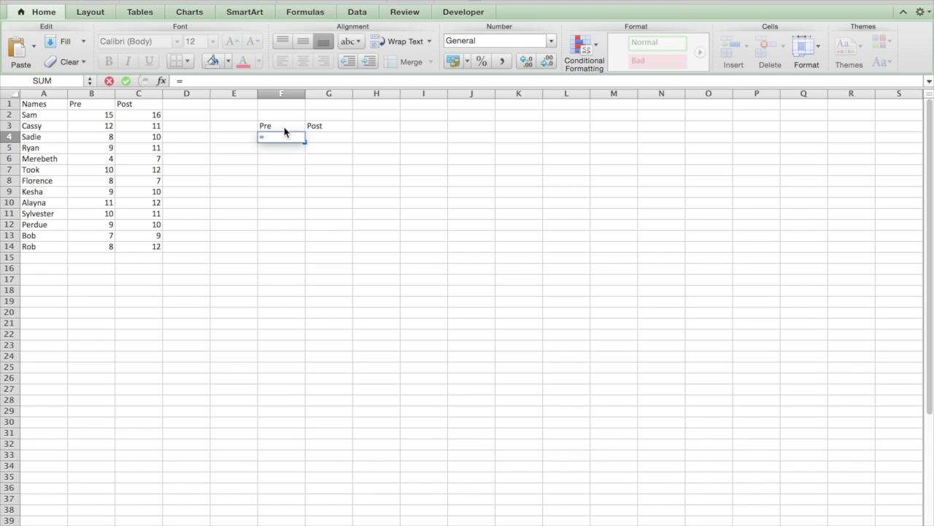
pyautogui.write('average(')
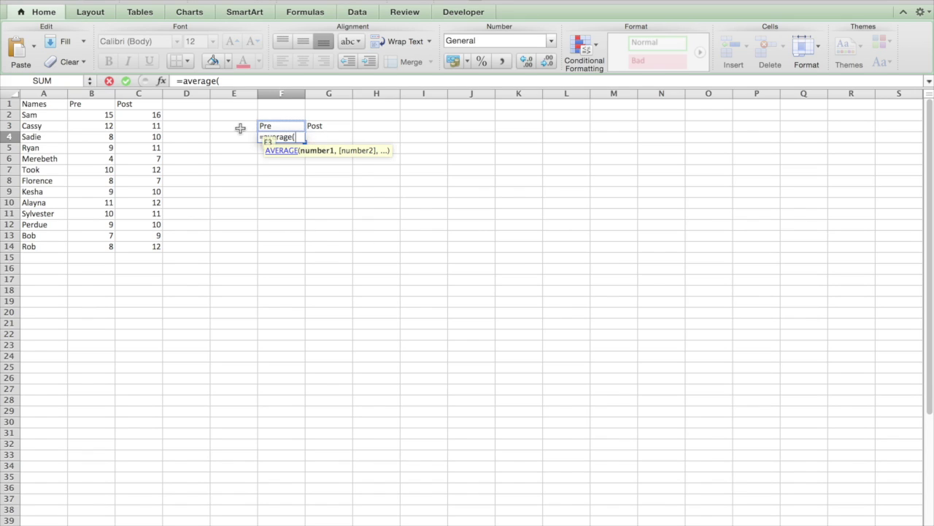
pyautogui.click(100, 113)
pyautogui.moveTo(100, 113); pyautogui.dragTo(94, 248)
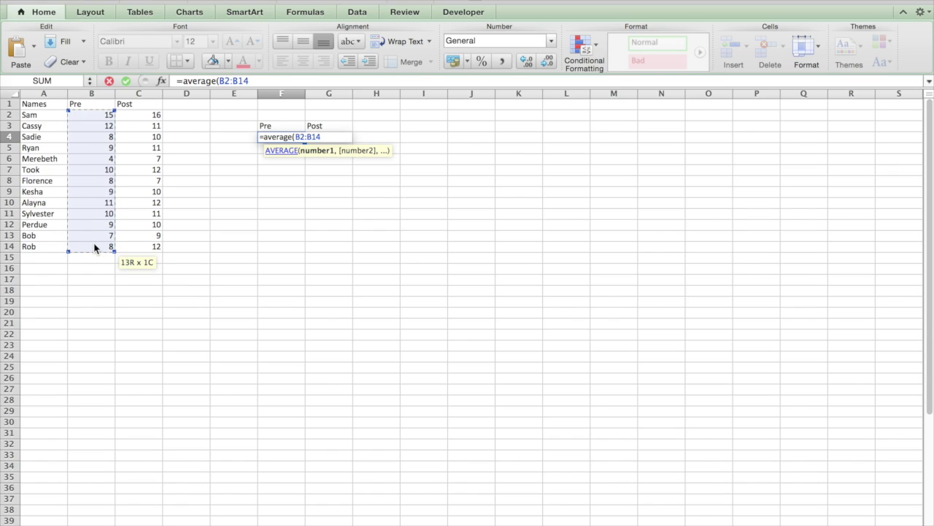
pyautogui.press('Return')
# Step: Calculate the average of the Post scores in cell G4 with the AVERAGE function over C2:C14
pyautogui.press('Up')
pyautogui.press('Right')
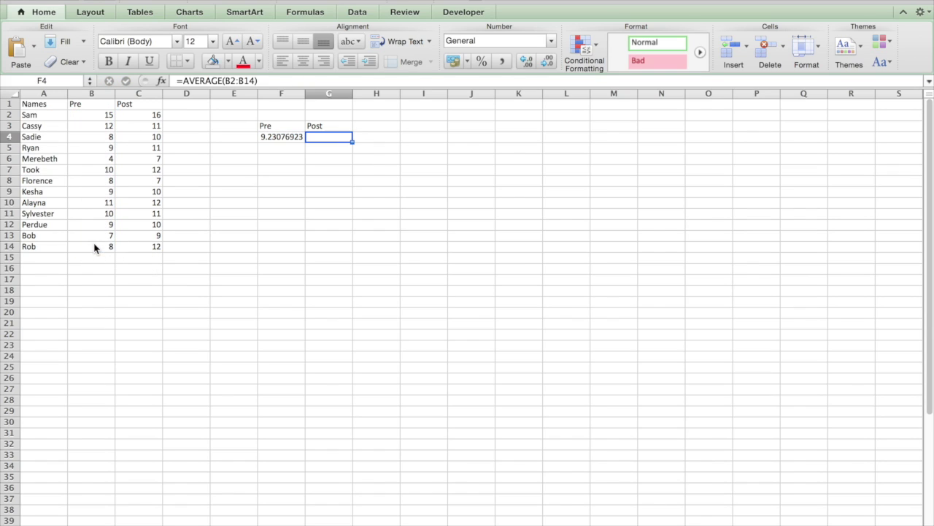
pyautogui.write('=')
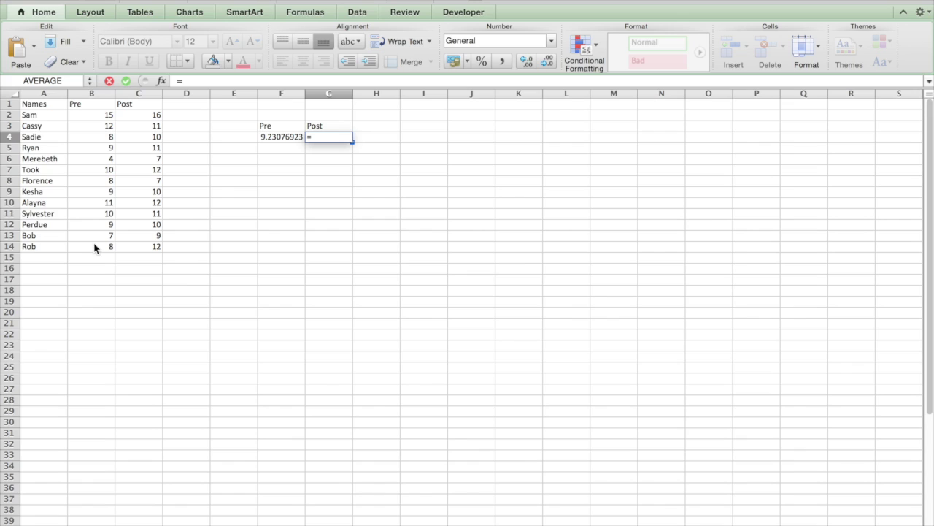
pyautogui.write('average(')
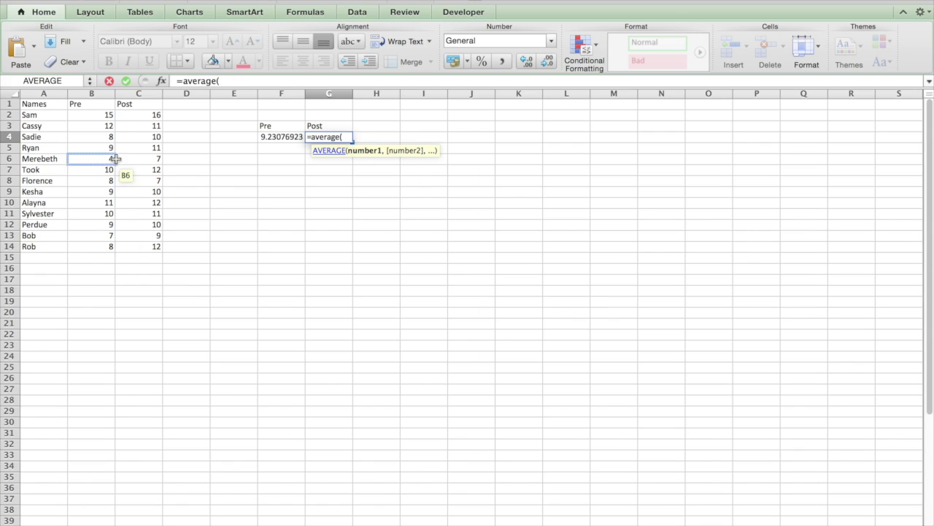
pyautogui.moveTo(136, 105); pyautogui.dragTo(139, 115)
pyautogui.click(228, 82)
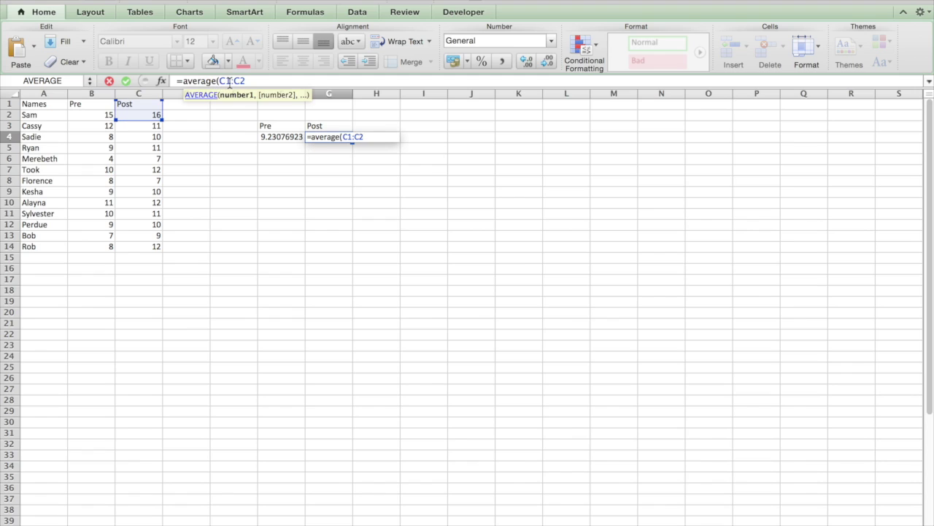
pyautogui.press('BackSpace')
pyautogui.write('2')
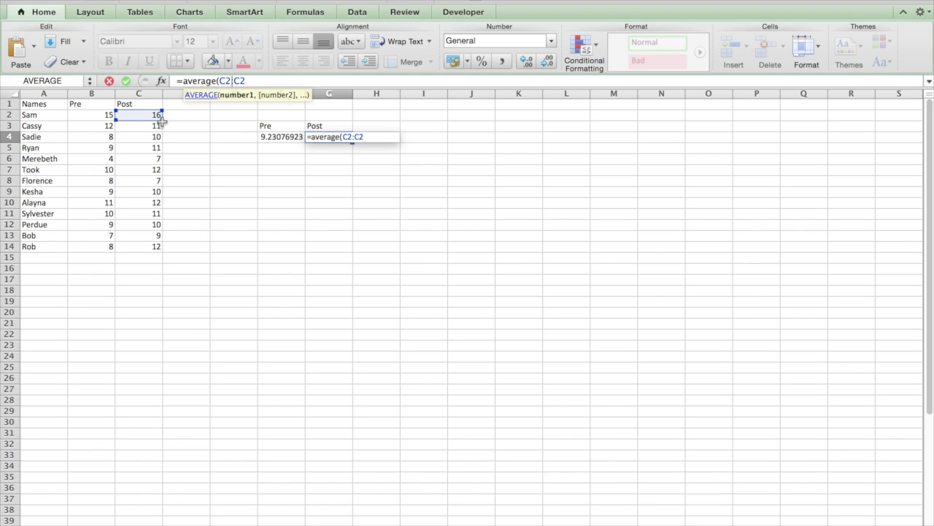
pyautogui.moveTo(162, 121); pyautogui.dragTo(159, 252)
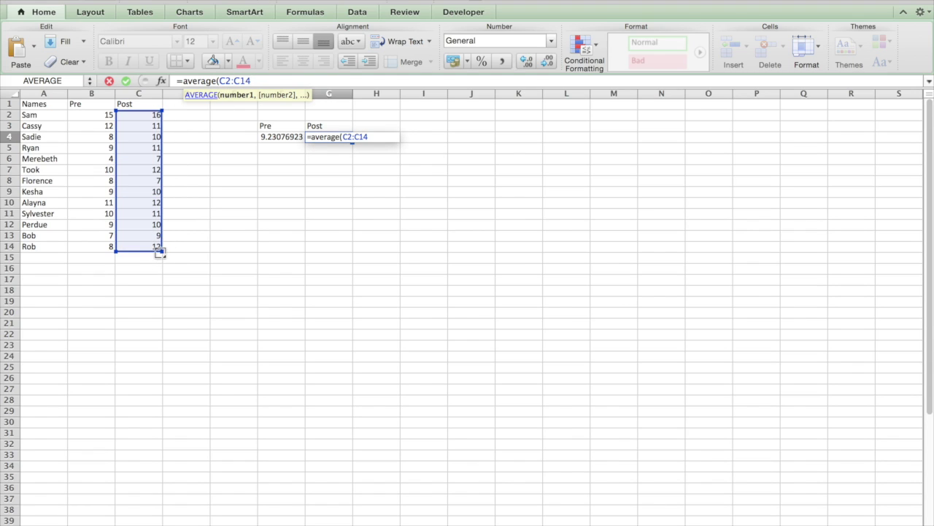
pyautogui.press('Return')
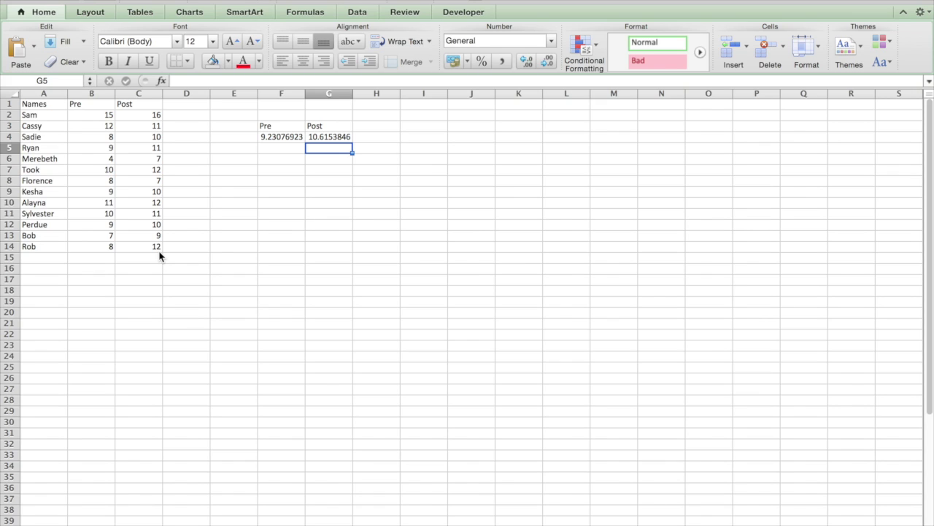
# Step: Insert a 2-D clustered column chart of the averages in F3:G4 and place it below them, starting around column E
pyautogui.moveTo(286, 126); pyautogui.dragTo(314, 138)
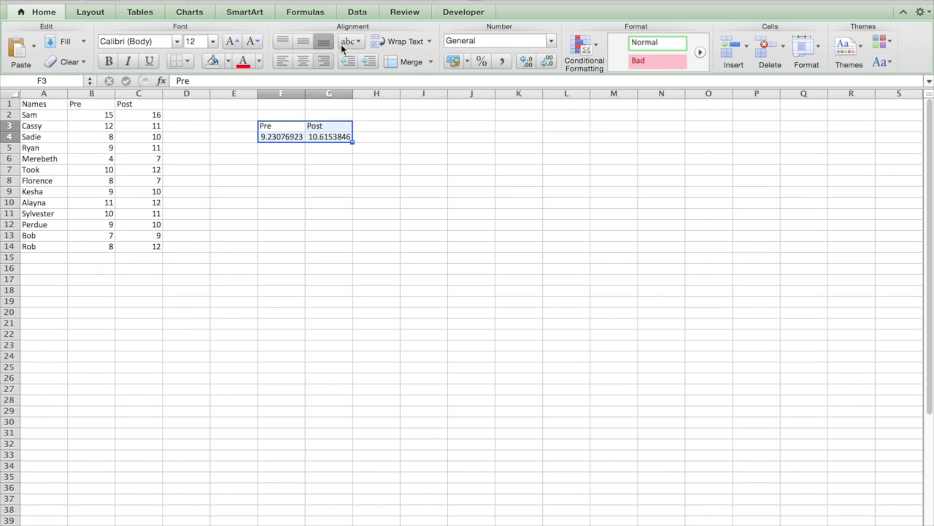
pyautogui.click(357, 12)
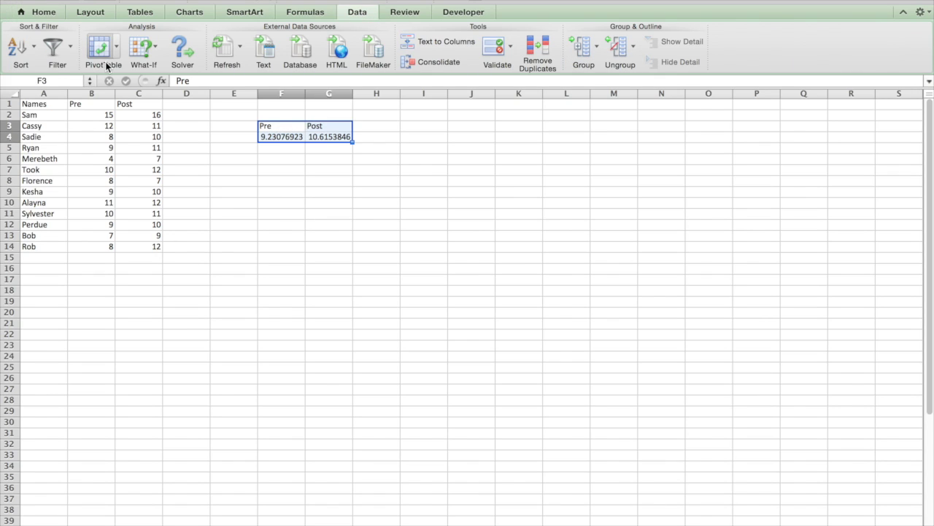
pyautogui.click(191, 12)
pyautogui.click(18, 57)
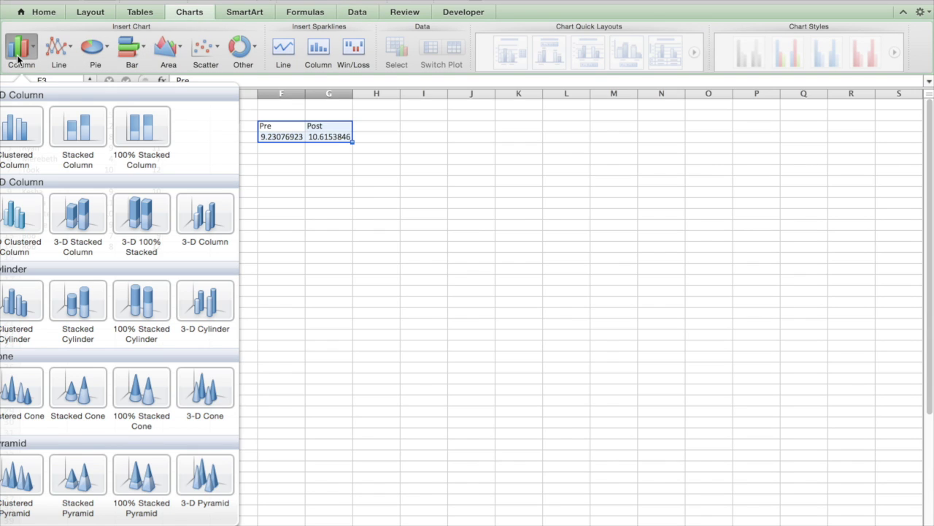
pyautogui.click(22, 128)
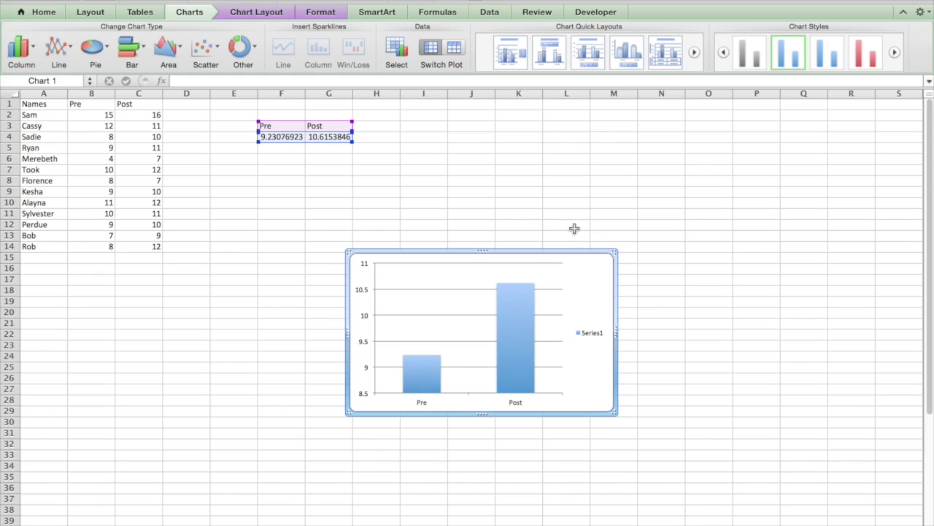
pyautogui.moveTo(551, 253); pyautogui.dragTo(411, 246)
# Step: Enter a second pair of labels, Pre in cell F7 and Post in cell G7
pyautogui.click(279, 180)
pyautogui.click(276, 171)
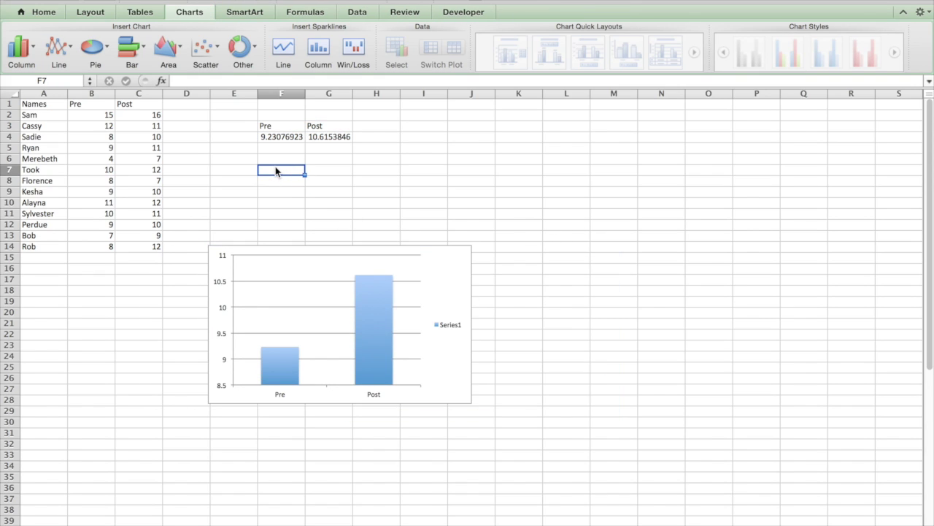
pyautogui.write('Pre')
pyautogui.press('Tab')
pyautogui.write('Po')
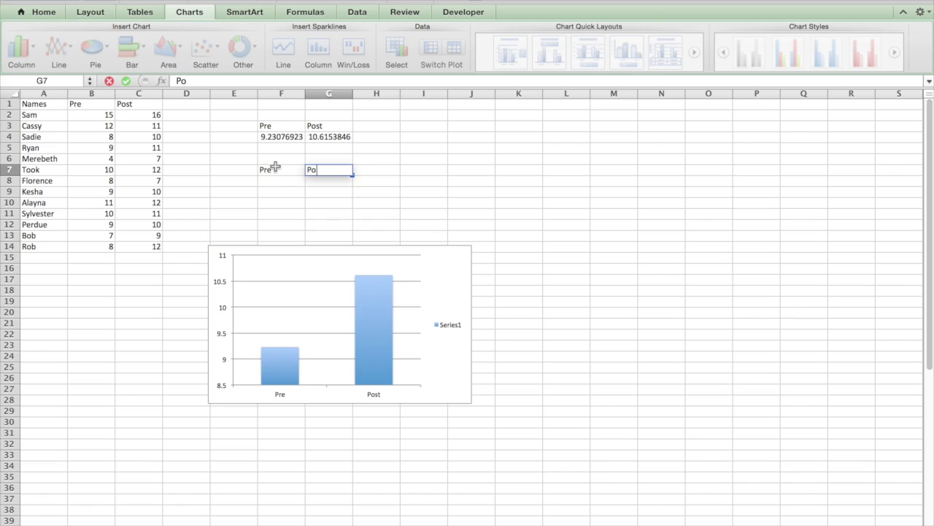
pyautogui.write('st')
pyautogui.press('Return')
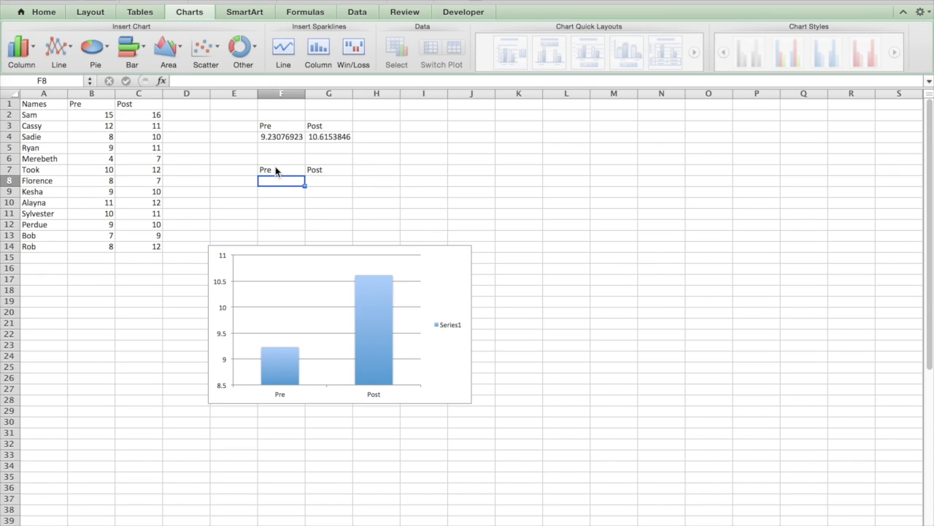
# Step: Calculate the standard deviation of the Pre scores in cell F8 with STDEV over B2:B14
pyautogui.write('=st')
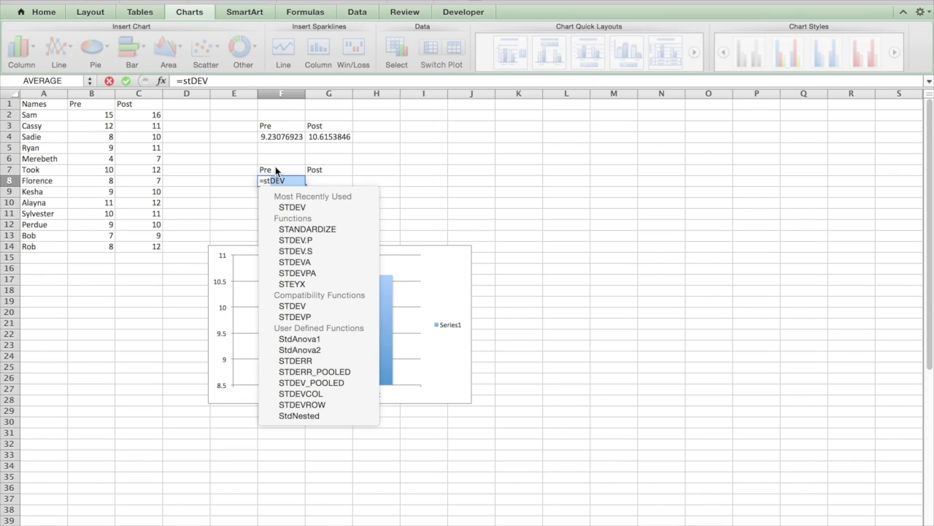
pyautogui.write('dev(')
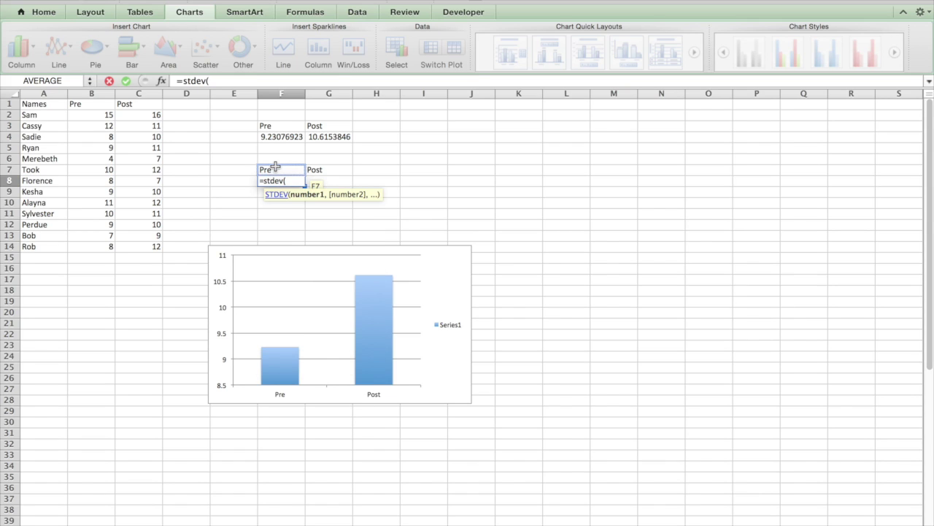
pyautogui.moveTo(109, 116); pyautogui.dragTo(95, 249)
pyautogui.press('Return')
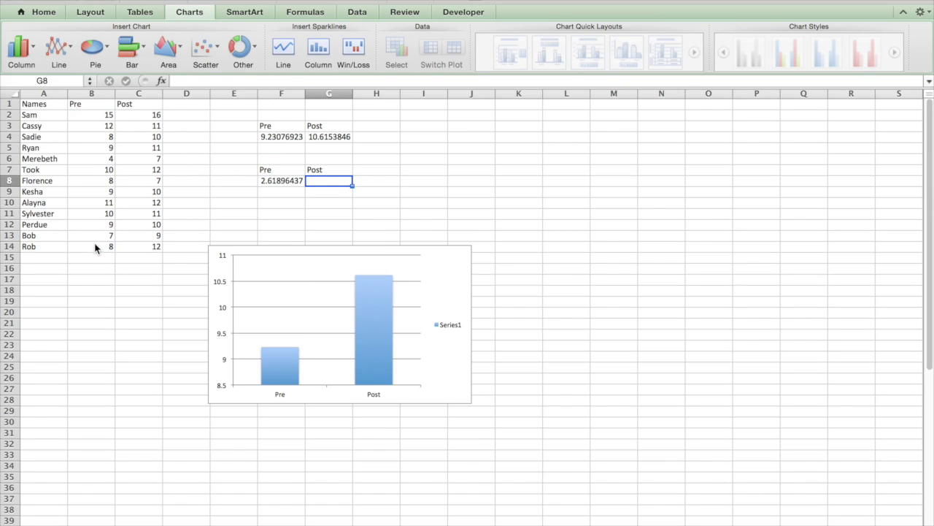
# Step: Calculate the standard deviation of the Post scores in cell G8 with STDEV over C2:C14
pyautogui.write('=')
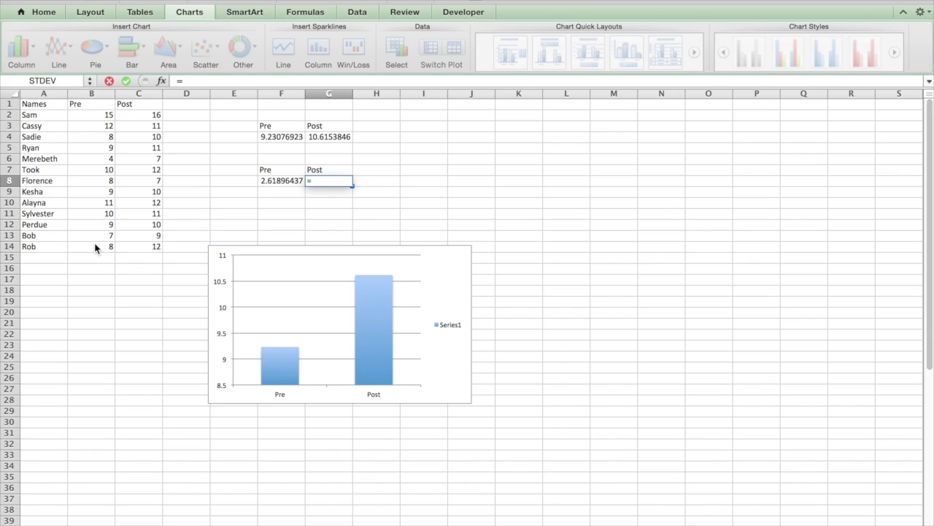
pyautogui.write('stdeV')
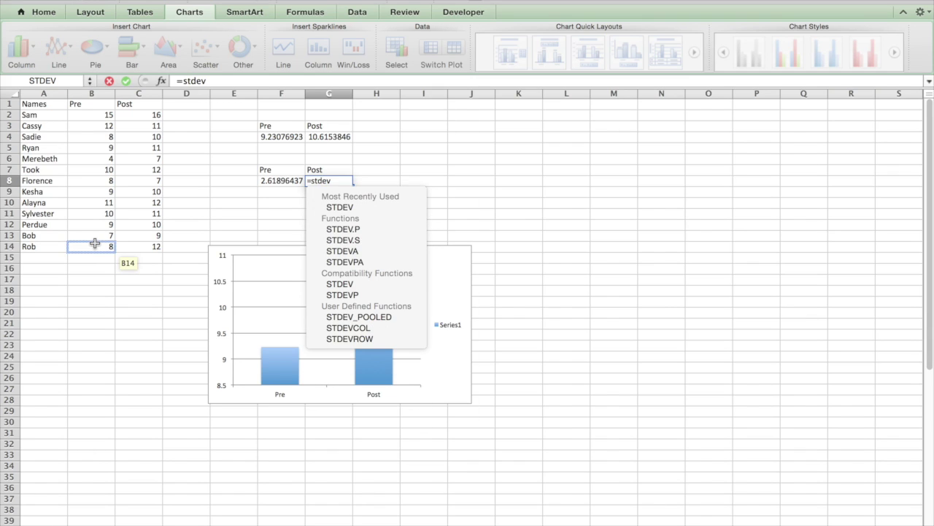
pyautogui.write('(')
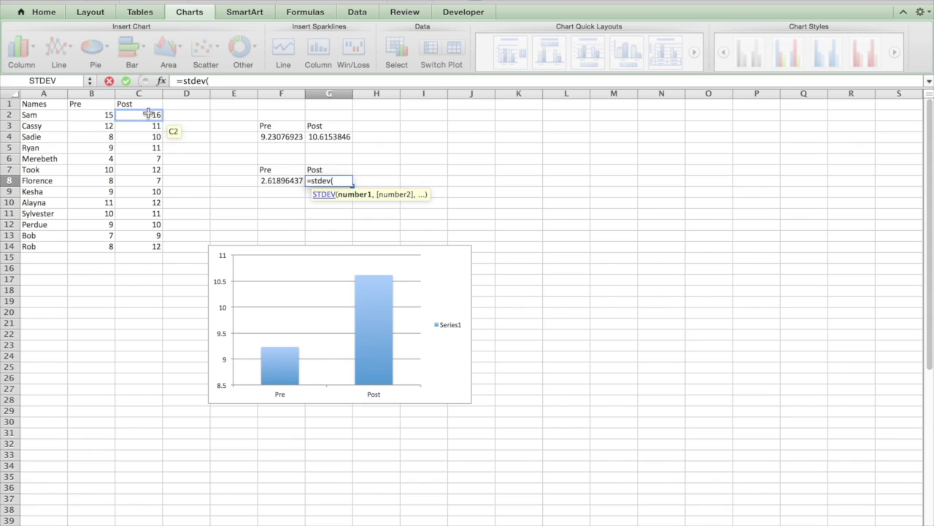
pyautogui.moveTo(146, 114); pyautogui.dragTo(143, 247)
pyautogui.write(')')
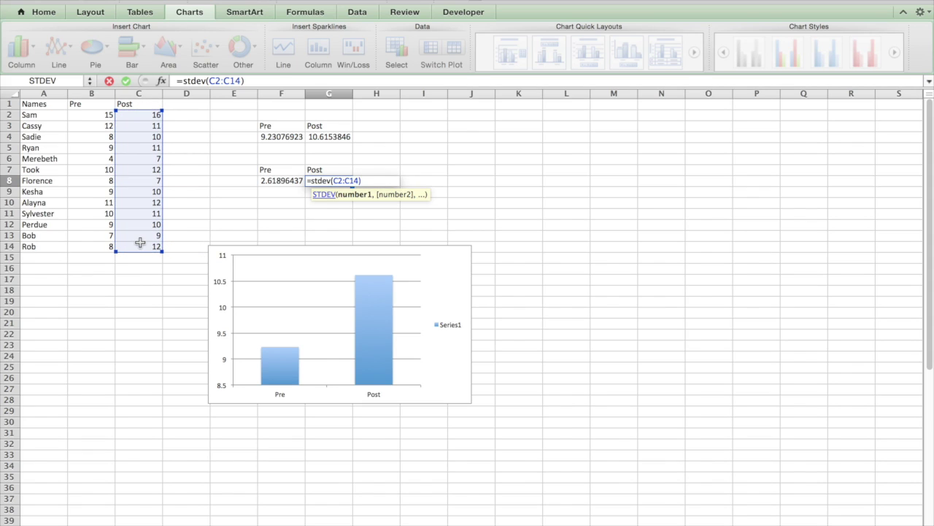
pyautogui.press('Return')
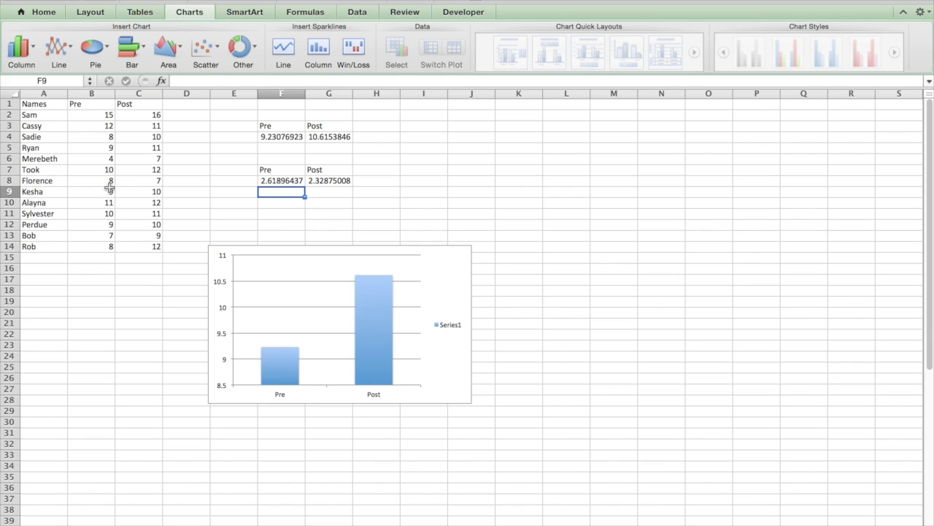
# Step: Format the Pre and Post scores in B2:C14 to show one decimal place
pyautogui.moveTo(111, 115); pyautogui.dragTo(141, 246)
pyautogui.click(52, 12)
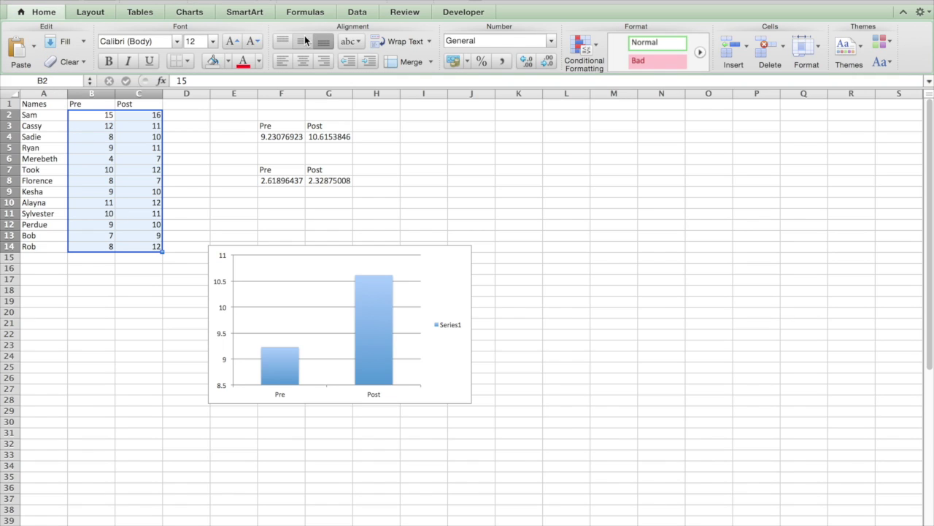
pyautogui.click(527, 63)
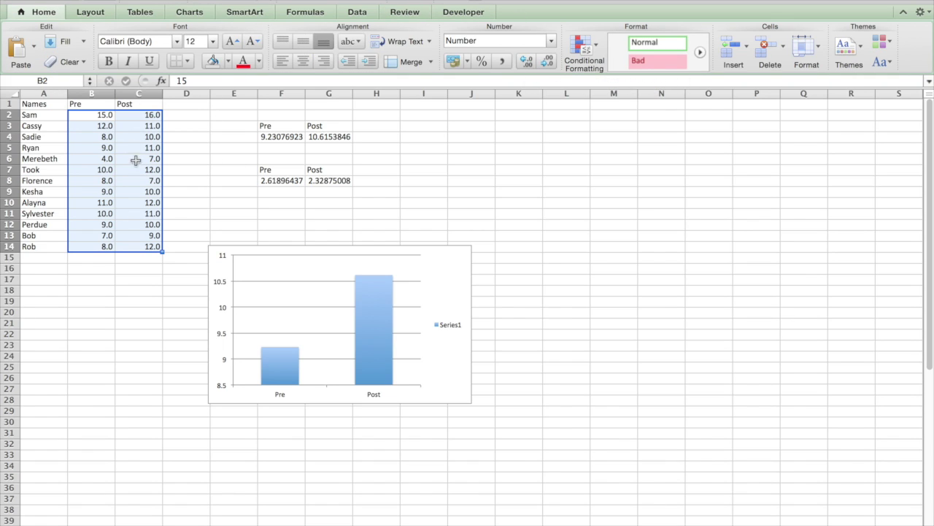
# Step: Format the Pre and Post averages in F4:G4 to show one decimal place
pyautogui.moveTo(272, 134); pyautogui.dragTo(333, 136)
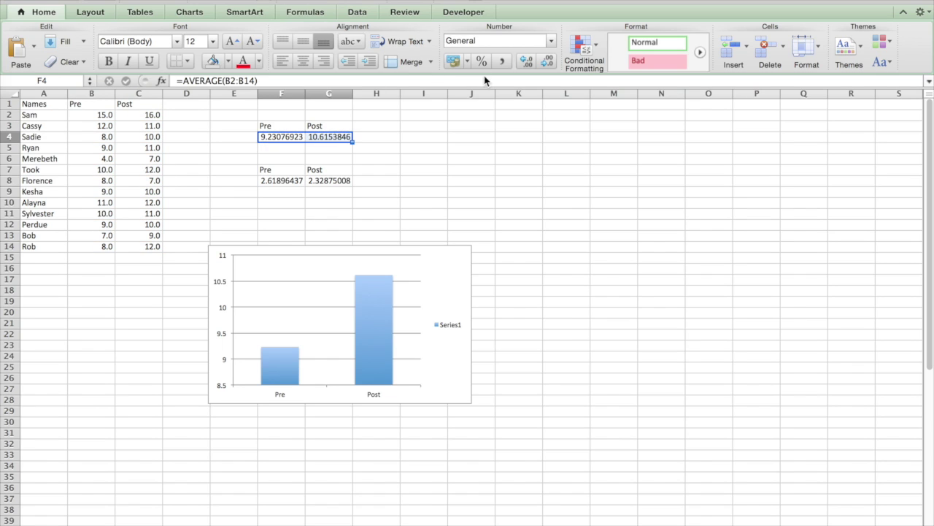
pyautogui.click(527, 61)
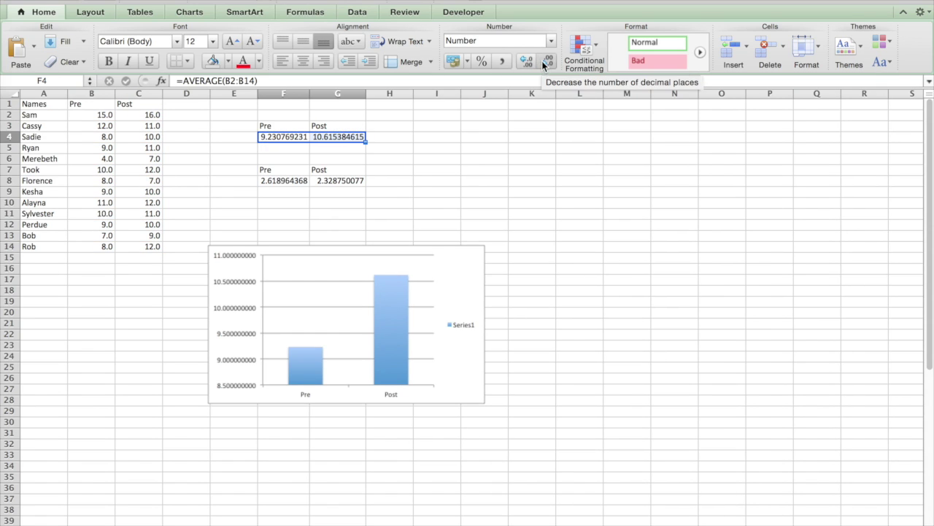
pyautogui.click(544, 63)
pyautogui.click(544, 62)
pyautogui.click(543, 63)
pyautogui.click(544, 63)
pyautogui.click(544, 63)
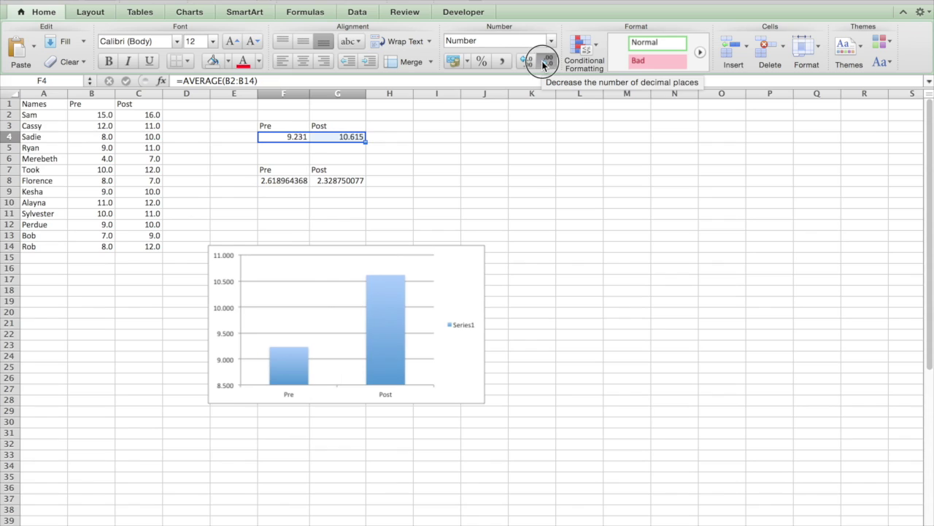
pyautogui.click(543, 63)
pyautogui.click(543, 63)
# Step: Format the Pre and Post standard deviations in F8:G8 to show one decimal place
pyautogui.moveTo(292, 181); pyautogui.dragTo(339, 182)
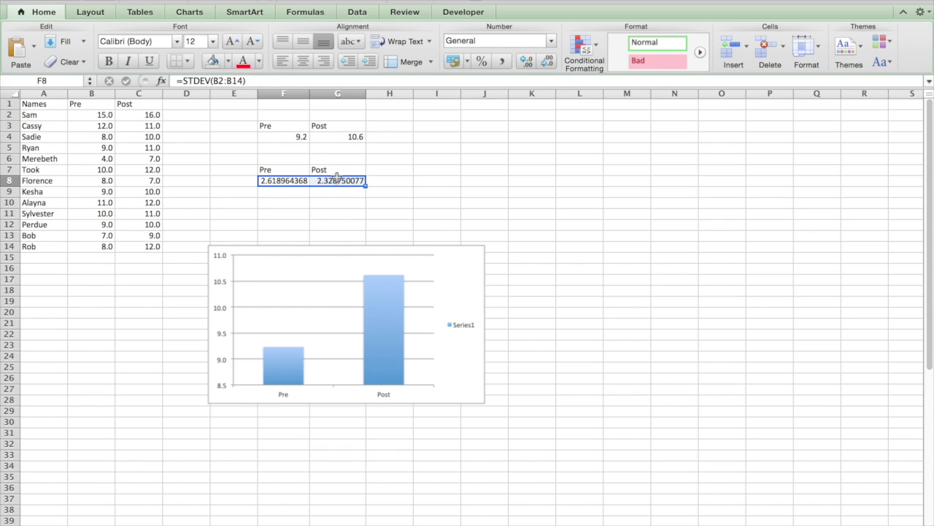
pyautogui.click(549, 62)
pyautogui.click(549, 62)
pyautogui.click(549, 62)
pyautogui.click(549, 62)
pyautogui.click(549, 62)
pyautogui.click(549, 62)
pyautogui.click(549, 62)
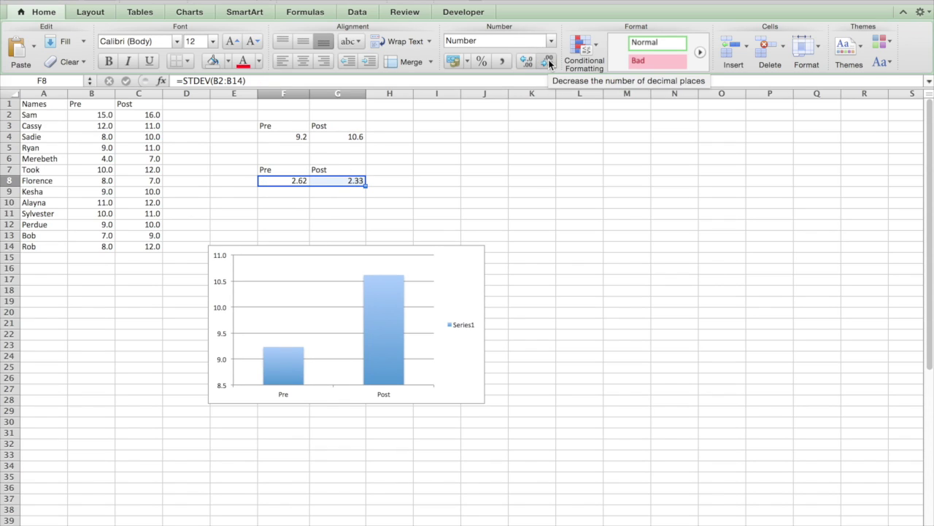
pyautogui.click(549, 62)
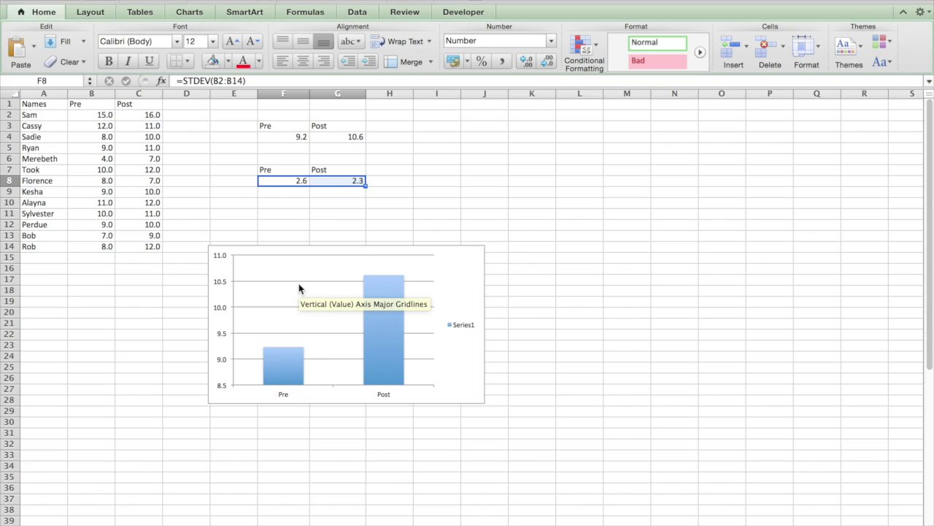
# Step: Delete the Series1 legend from the column chart
pyautogui.moveTo(277, 365)
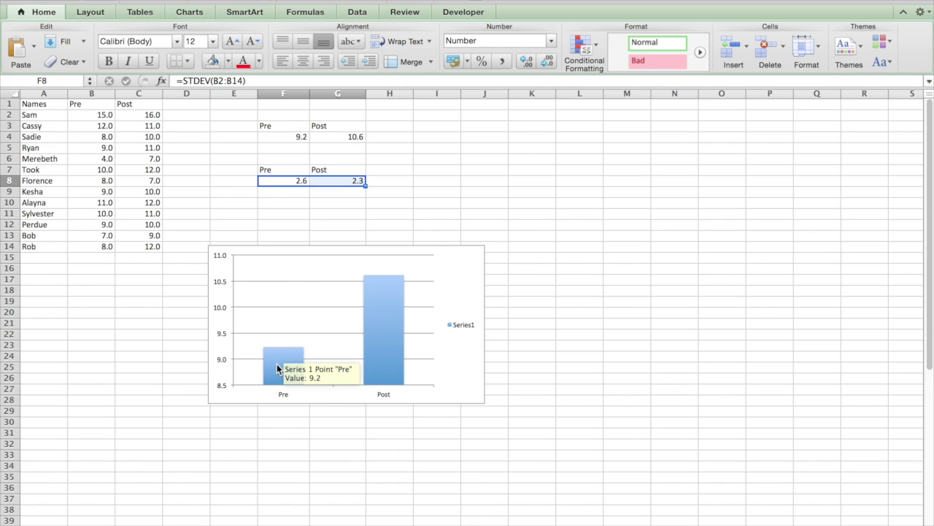
pyautogui.click(464, 324)
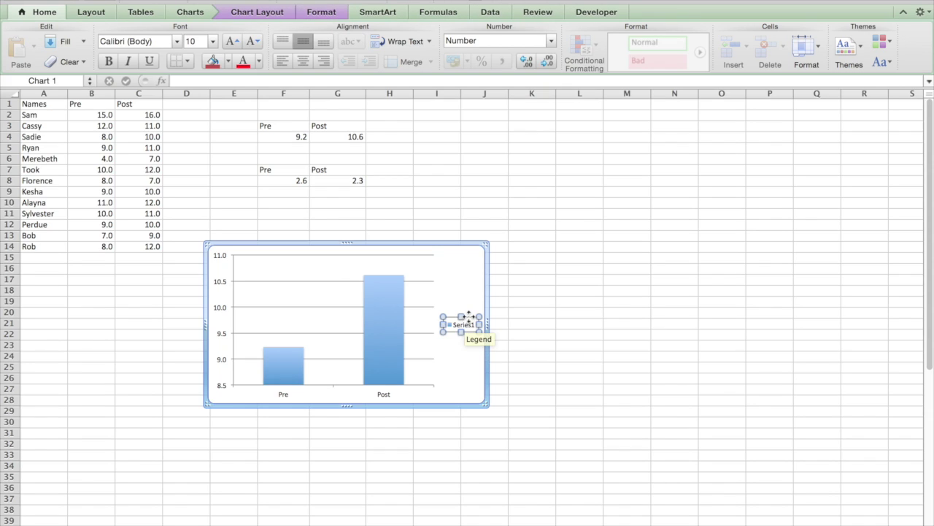
pyautogui.press('Delete')
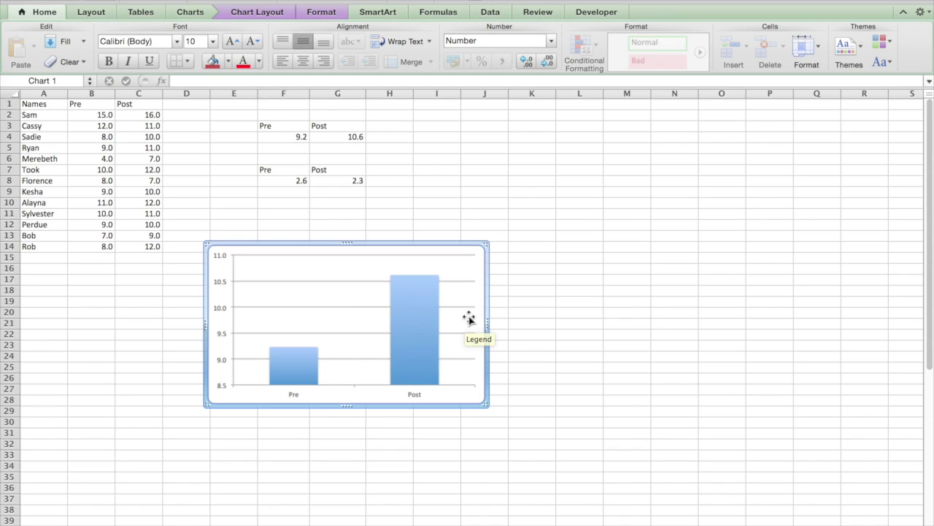
# Step: Try Error Bars with Standard Error on the chart's column series, and delete them again
pyautogui.moveTo(291, 380)
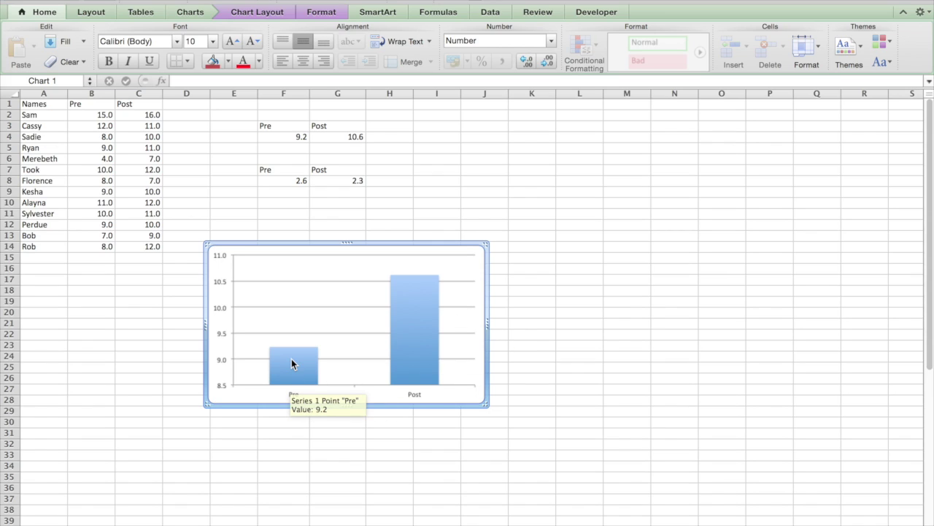
pyautogui.click(291, 364)
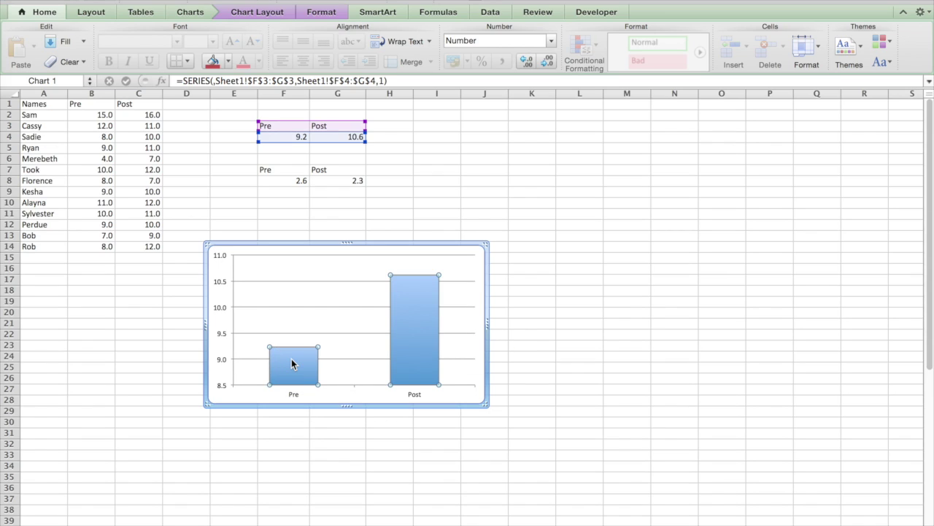
pyautogui.click(257, 12)
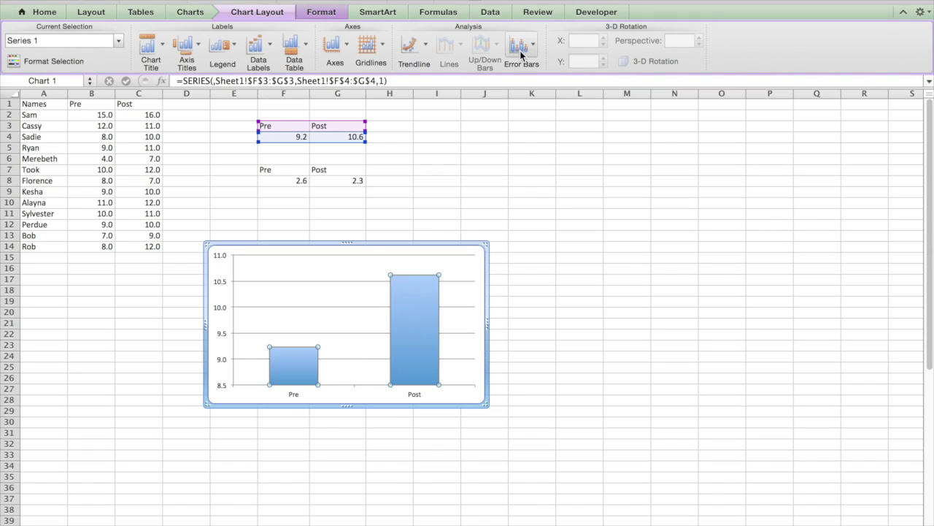
pyautogui.click(521, 49)
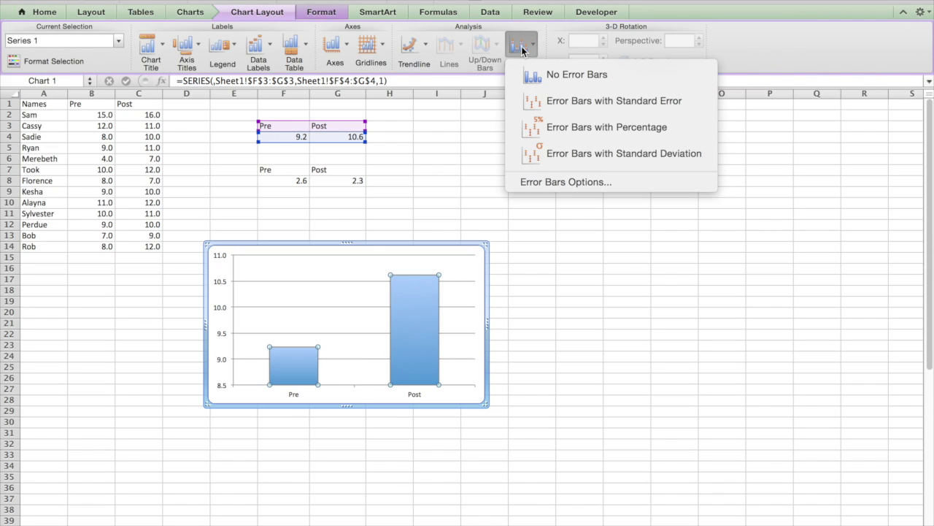
pyautogui.click(548, 102)
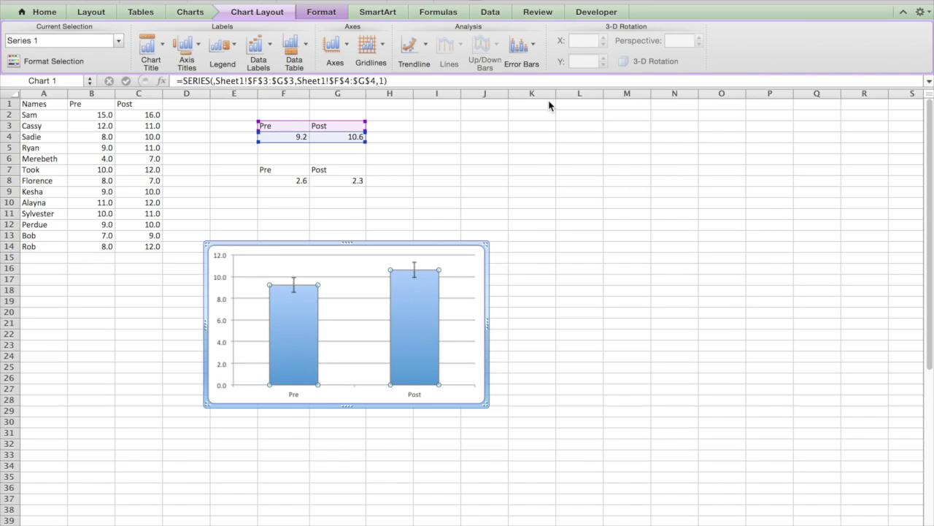
pyautogui.click(414, 266)
pyautogui.press('Delete')
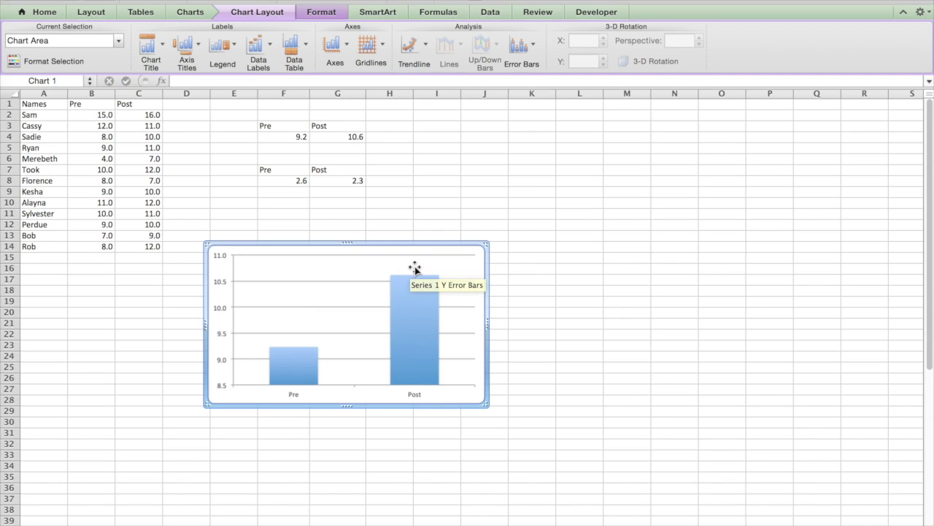
# Step: Try Error Bars with Standard Deviation on the chart's column series, and delete them again
pyautogui.click(411, 312)
pyautogui.click(525, 45)
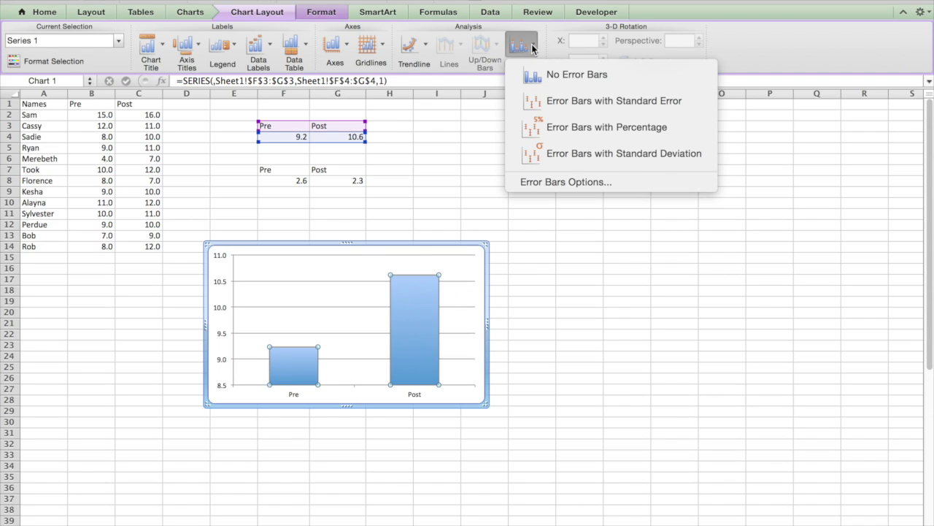
pyautogui.click(576, 153)
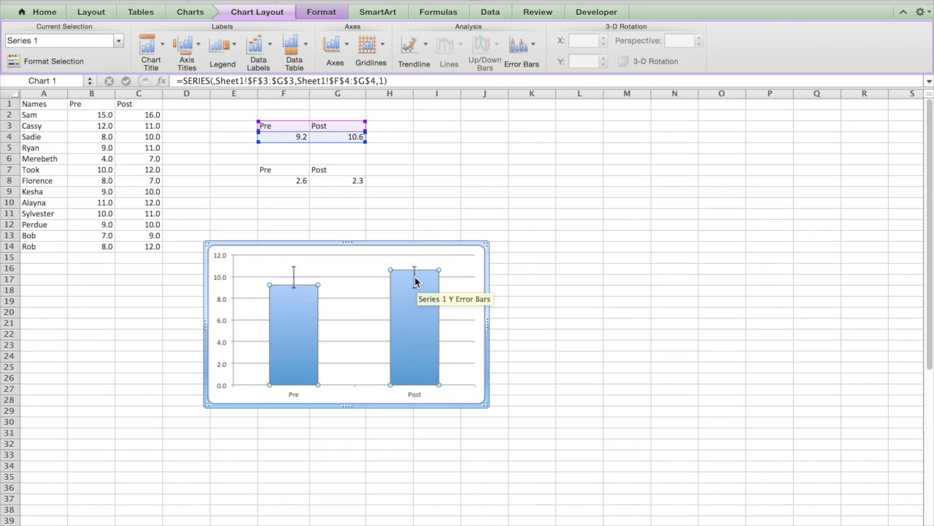
pyautogui.click(414, 281)
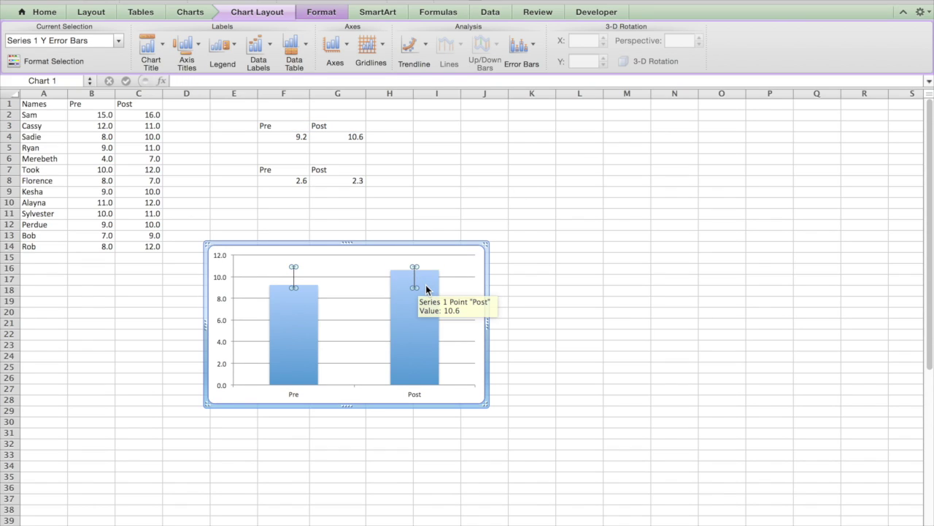
pyautogui.press('Delete')
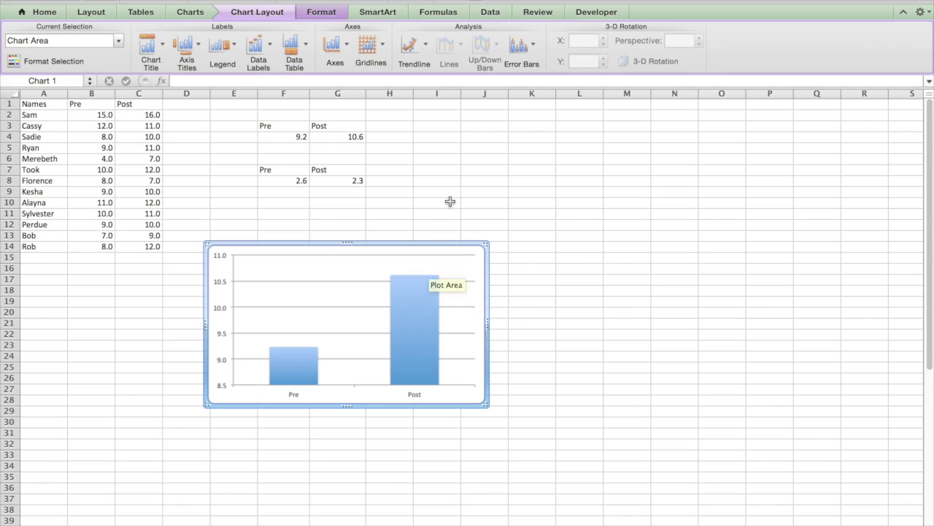
# Step: Add custom error bars to the chart's column series, using the standard deviations in F8:G8 as the positive error value
pyautogui.click(431, 322)
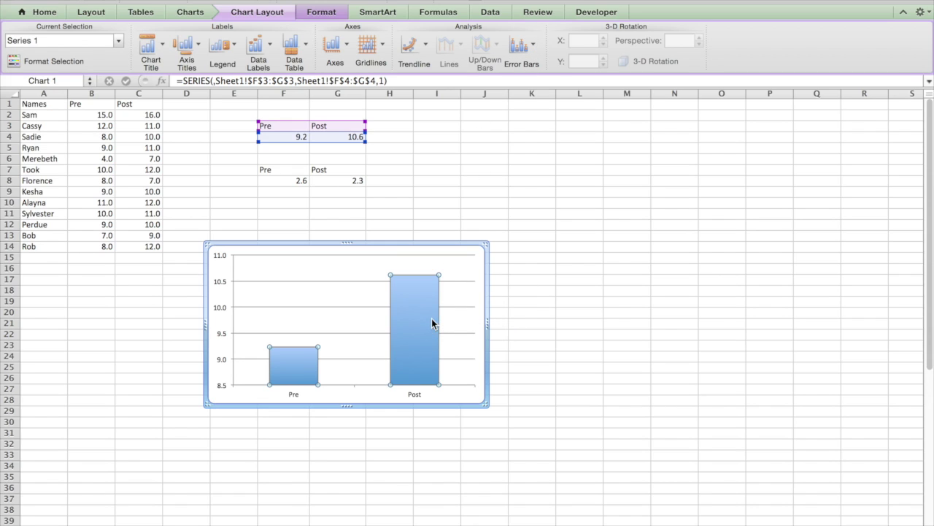
pyautogui.click(529, 55)
pyautogui.click(538, 182)
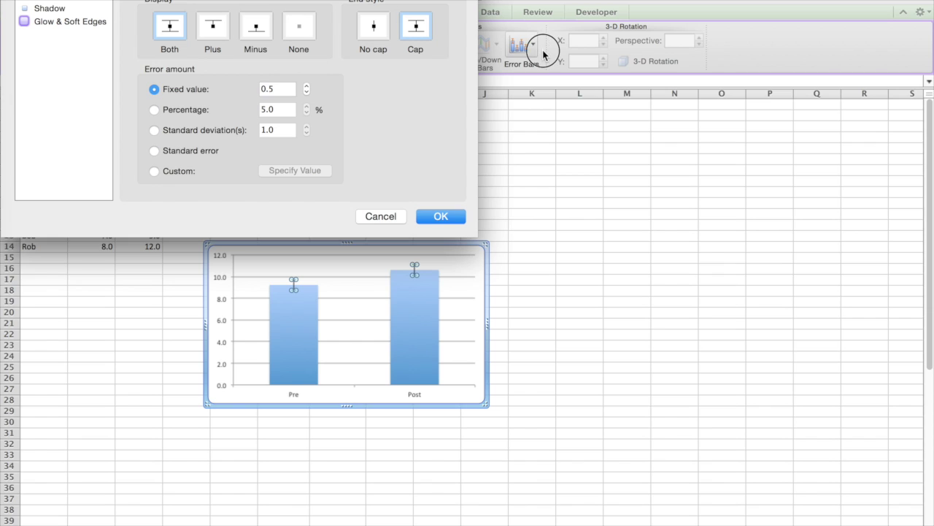
pyautogui.click(154, 172)
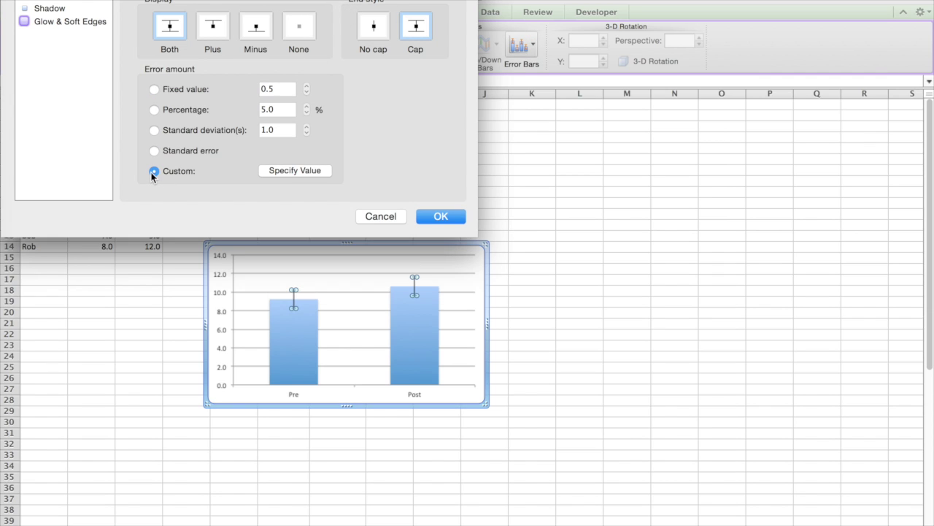
pyautogui.click(308, 173)
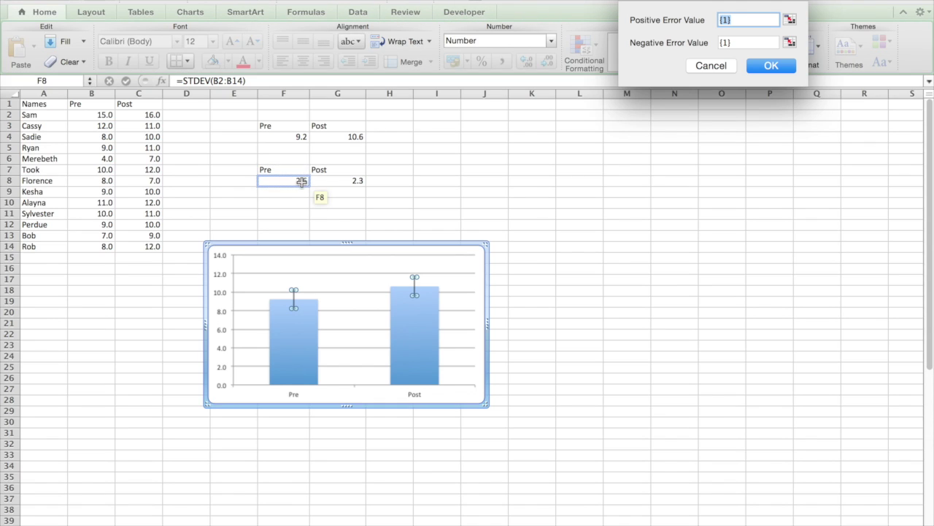
pyautogui.moveTo(300, 182); pyautogui.dragTo(333, 182)
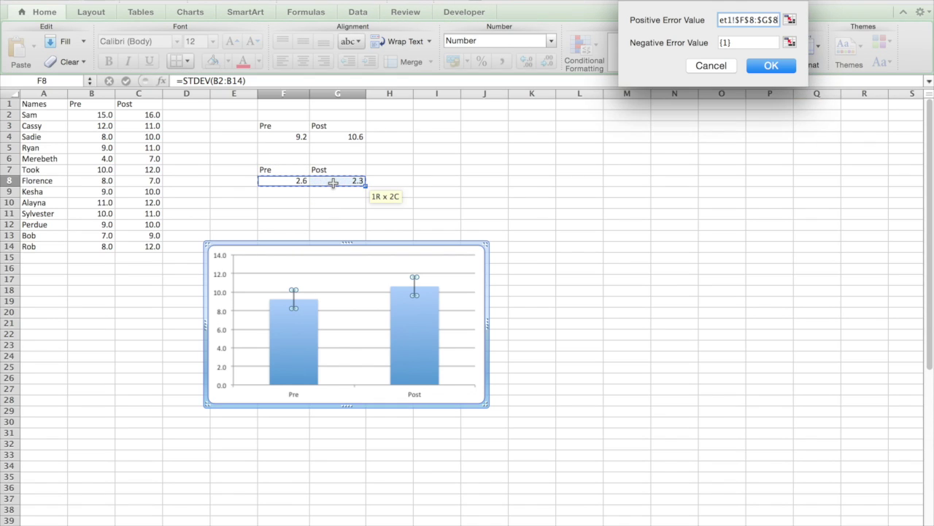
# Step: Use F8:G8 as the negative error value as well and apply the custom error bars to the chart
pyautogui.click(747, 43)
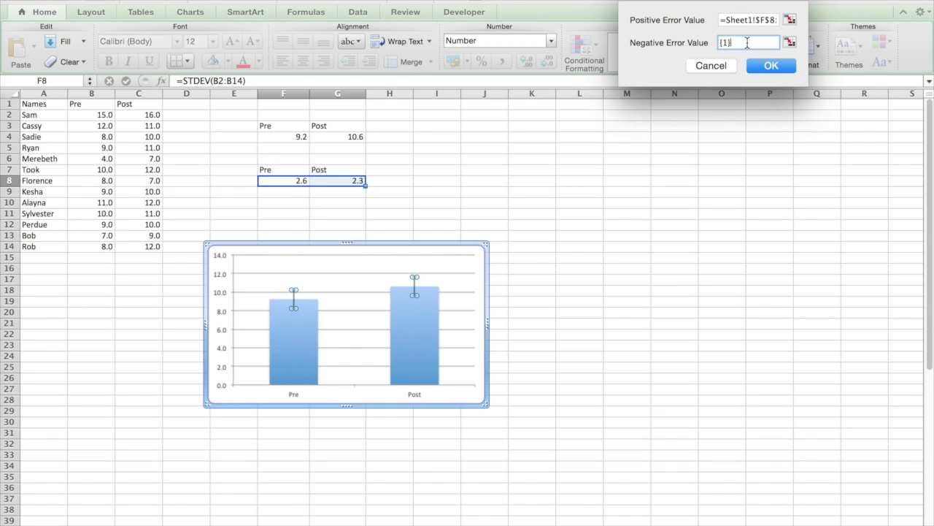
pyautogui.moveTo(291, 183); pyautogui.dragTo(291, 183)
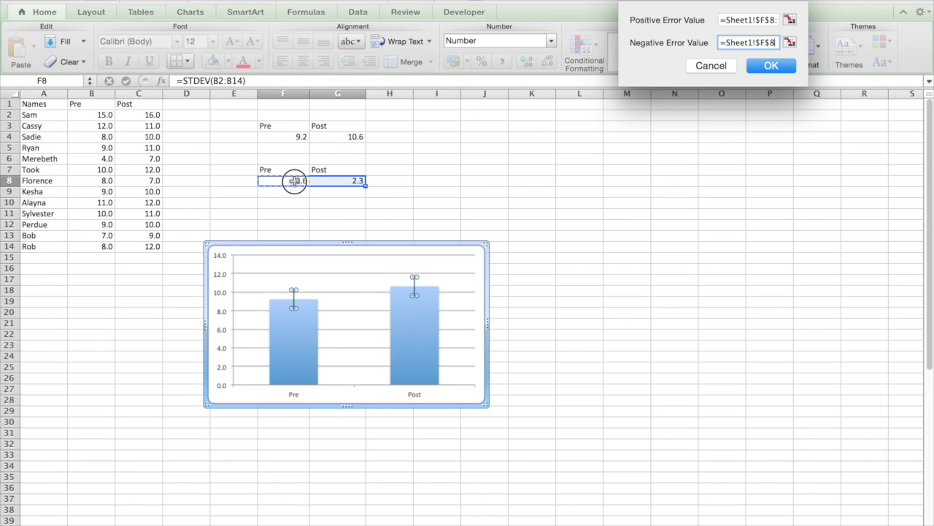
pyautogui.moveTo(294, 181); pyautogui.dragTo(331, 178)
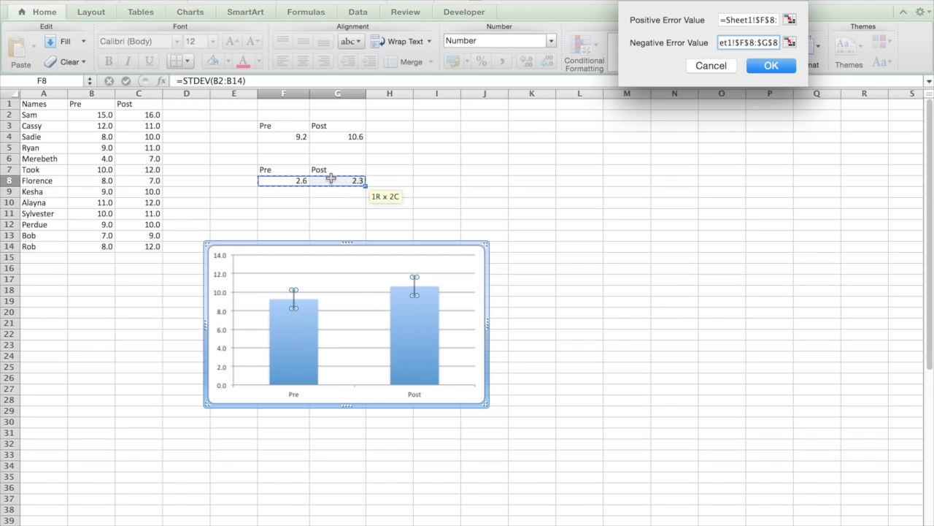
pyautogui.click(431, 149)
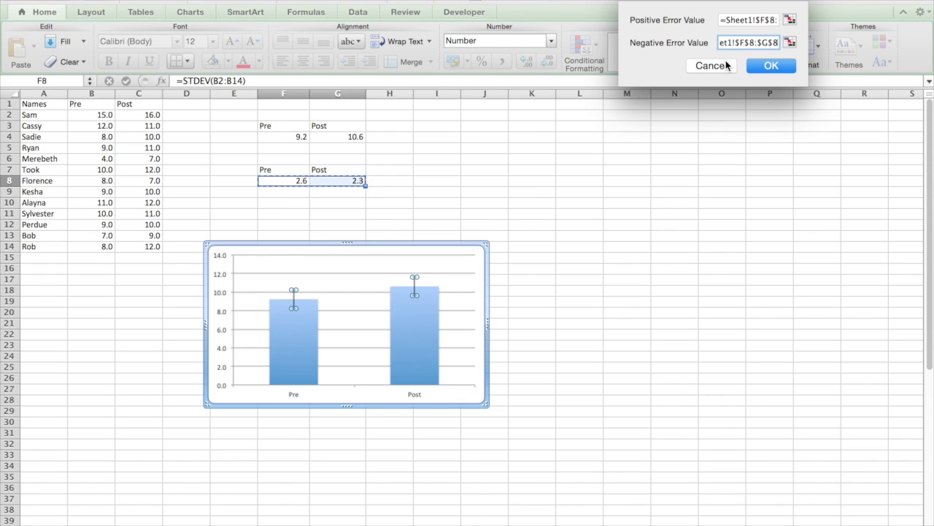
pyautogui.click(773, 65)
pyautogui.click(443, 217)
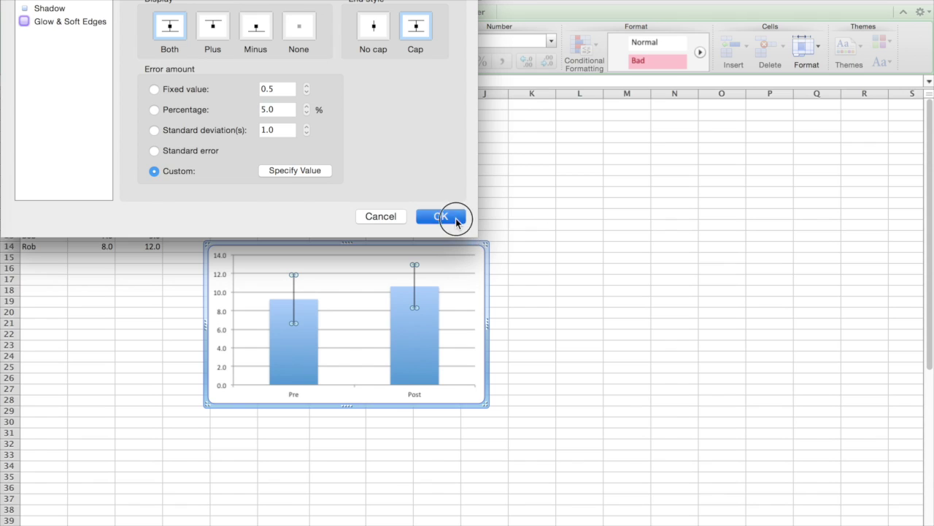
pyautogui.click(456, 218)
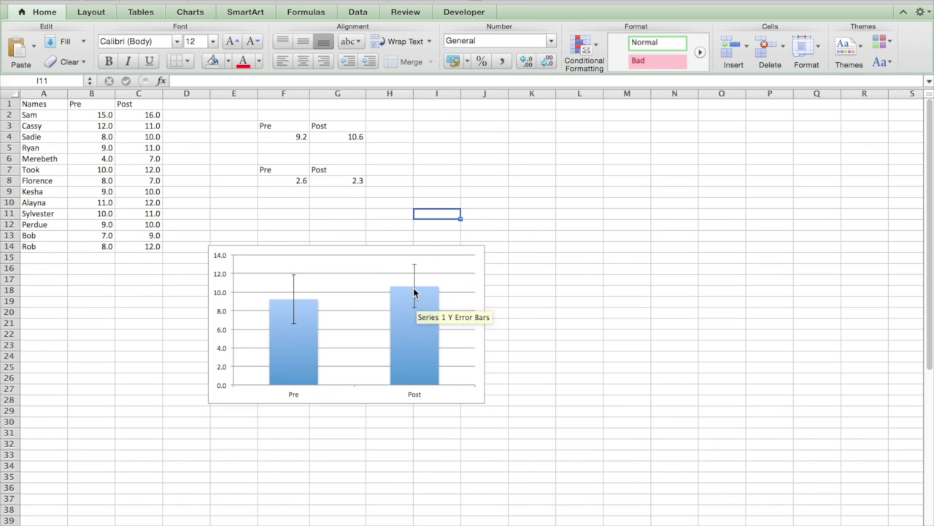
pyautogui.click(273, 183)
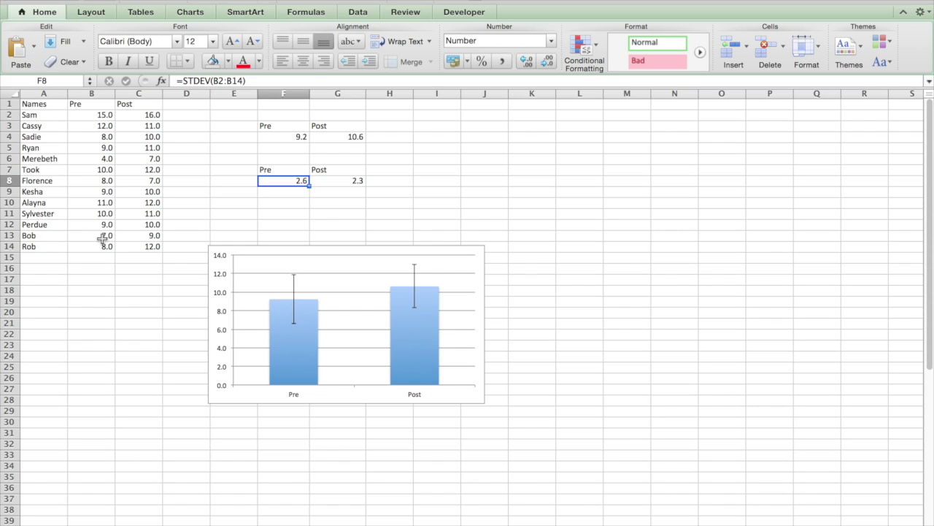
# Step: Insert a new column before the Pre scores and label it Sex in cell B1
pyautogui.click(90, 94)
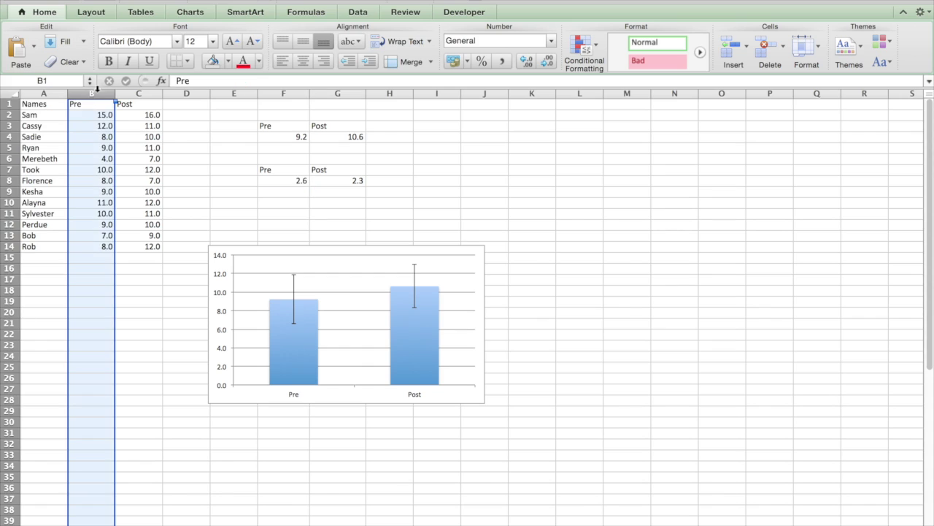
pyautogui.click(733, 48)
pyautogui.click(81, 106)
pyautogui.write('Sex')
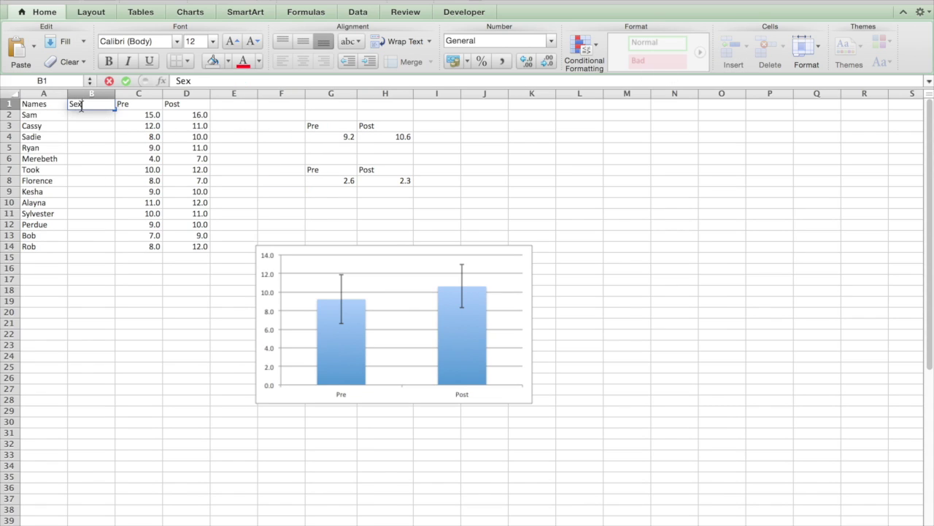
pyautogui.press('Return')
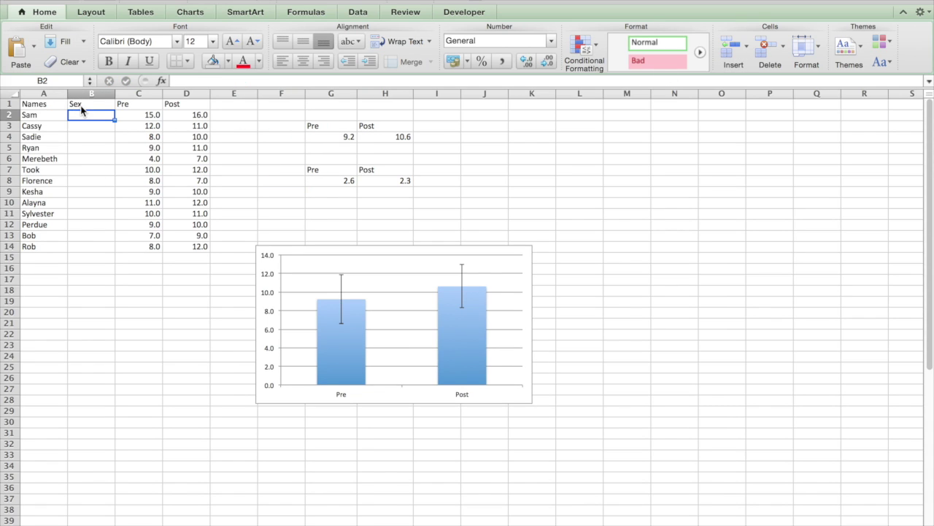
# Step: Enter the sex codes 2, 2, 1, 2, 1, 2, 2 down cells B3 to B9
pyautogui.press('Return')
pyautogui.write('2')
pyautogui.press('Return')
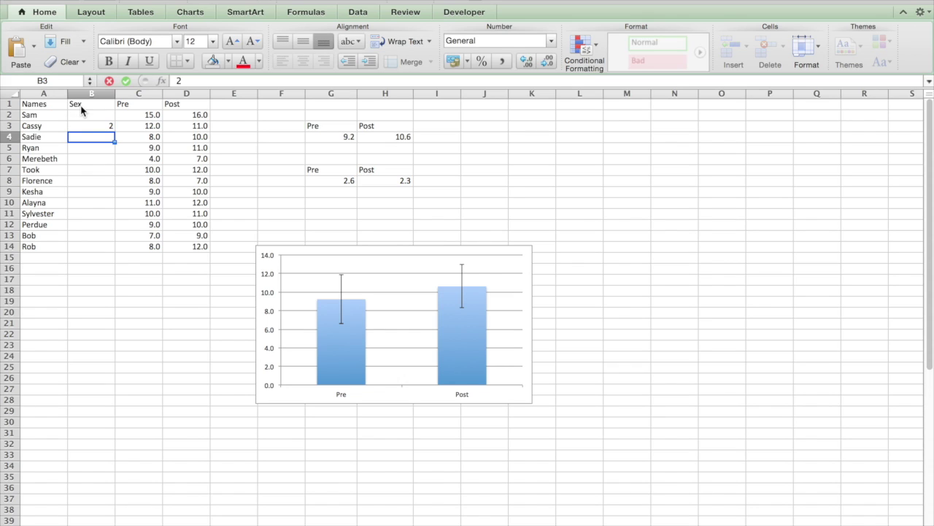
pyautogui.write('2')
pyautogui.press('Return')
pyautogui.write('1')
pyautogui.press('Return')
pyautogui.write('2')
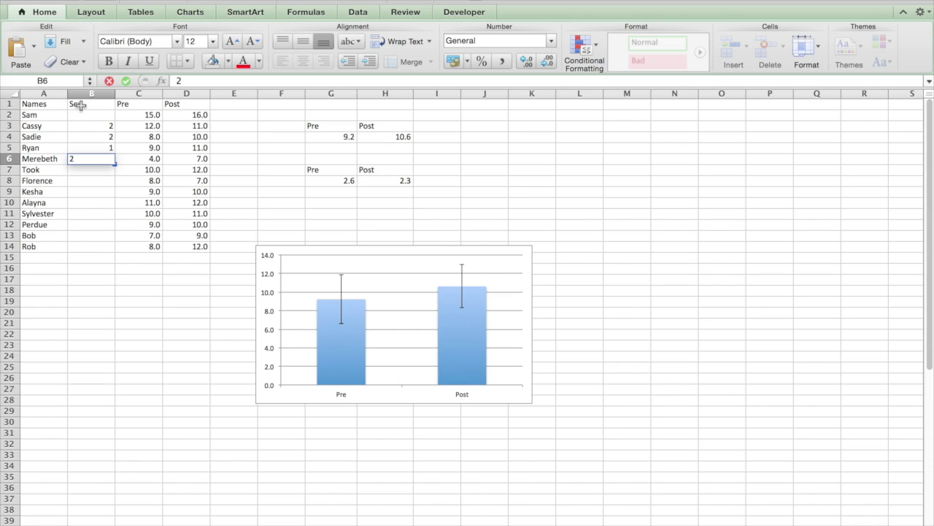
pyautogui.press('Return')
pyautogui.write('1')
pyautogui.press('Return')
pyautogui.write('2')
pyautogui.press('Return')
pyautogui.write('2')
pyautogui.press('Return')
# Step: Complete the Sex column with codes 2, 1, 1, 1, 1 in B10 to B14 and 2 in B2
pyautogui.write('2')
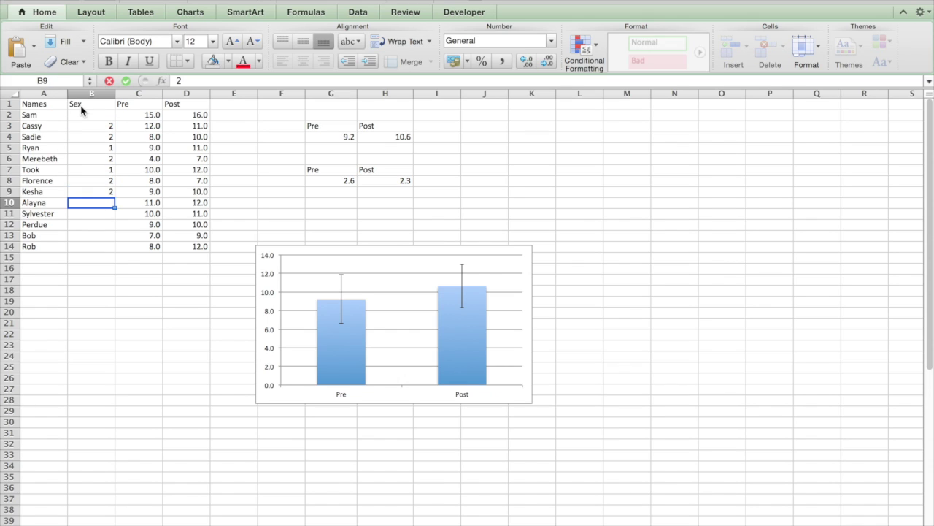
pyautogui.press('Return')
pyautogui.write('1')
pyautogui.press('Return')
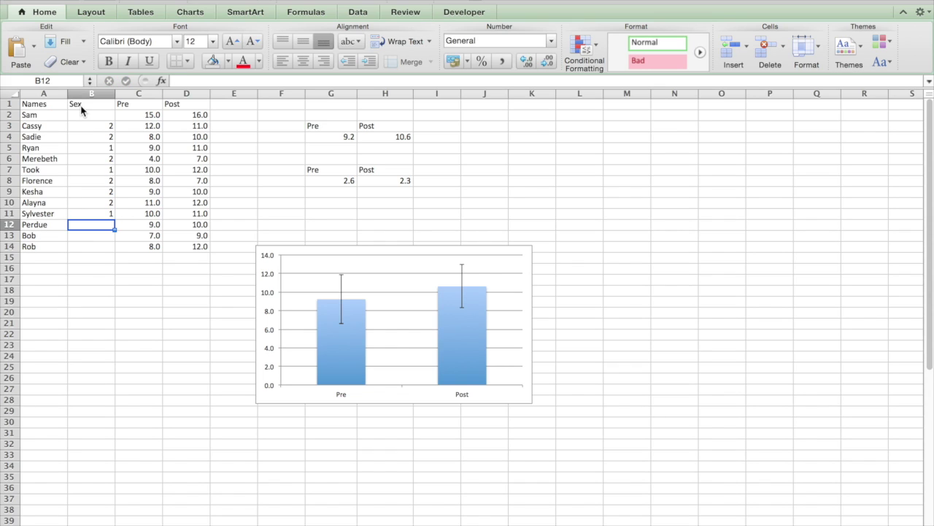
pyautogui.write('1')
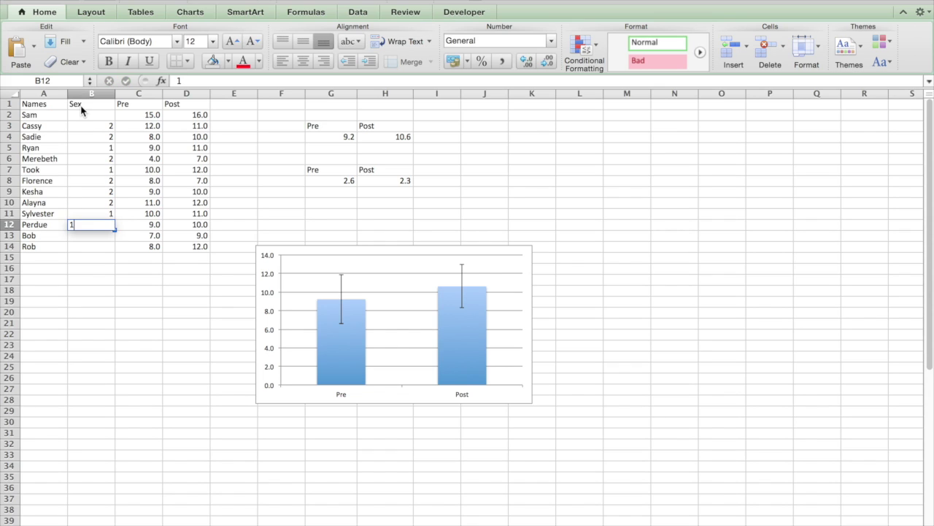
pyautogui.press('Return')
pyautogui.write('1')
pyautogui.press('Return')
pyautogui.write('1')
pyautogui.press('Return')
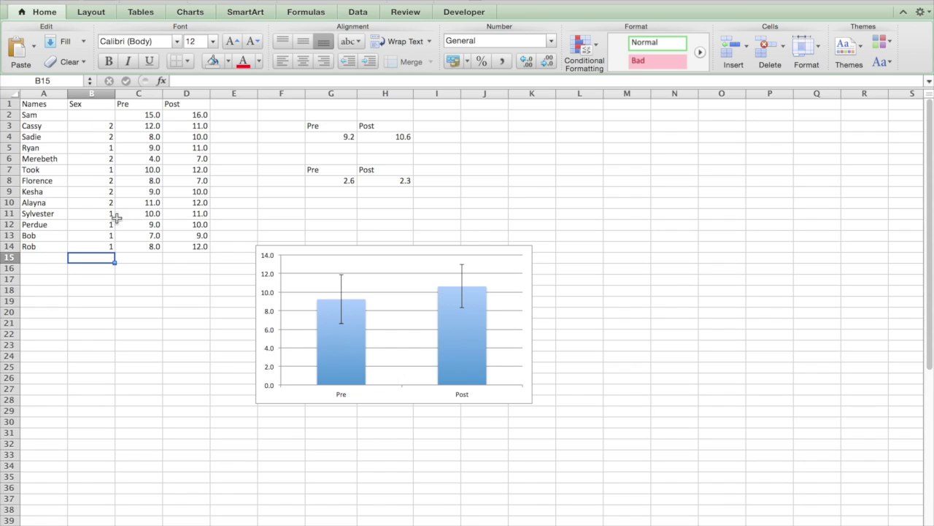
pyautogui.click(91, 115)
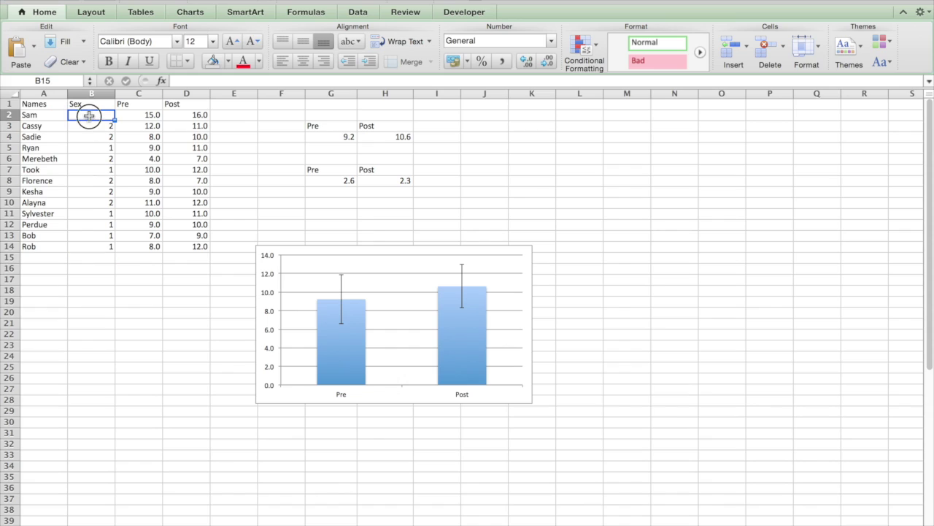
pyautogui.write('2')
pyautogui.press('Return')
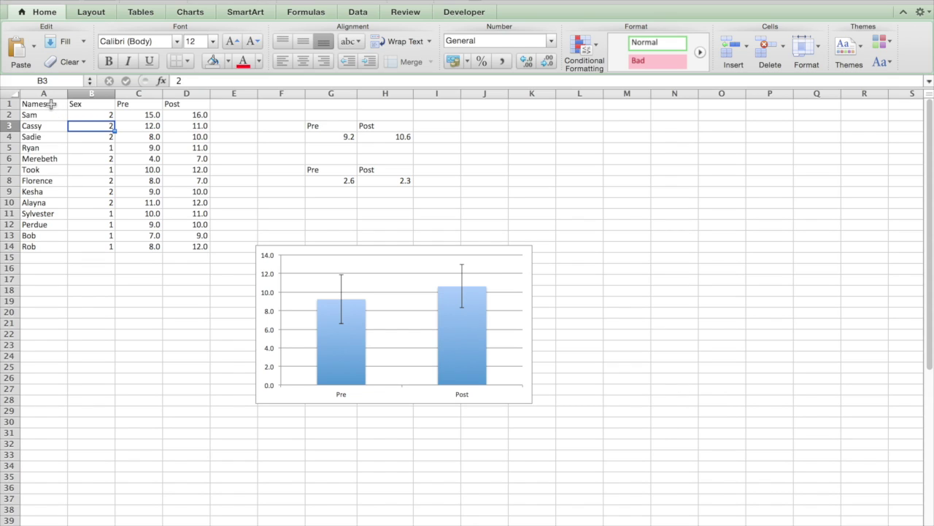
# Step: Sort the data in A1:D14 by Sex from smallest to largest
pyautogui.moveTo(37, 103); pyautogui.dragTo(183, 242)
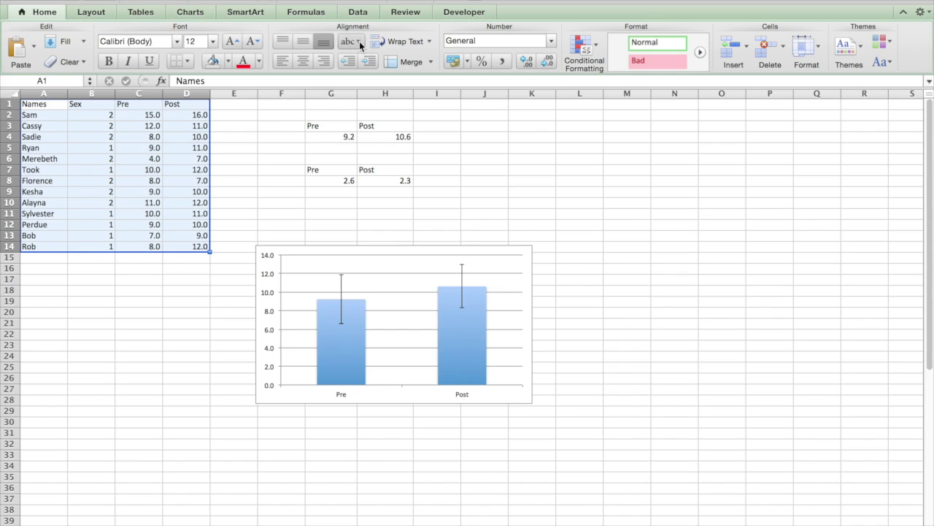
pyautogui.click(374, 12)
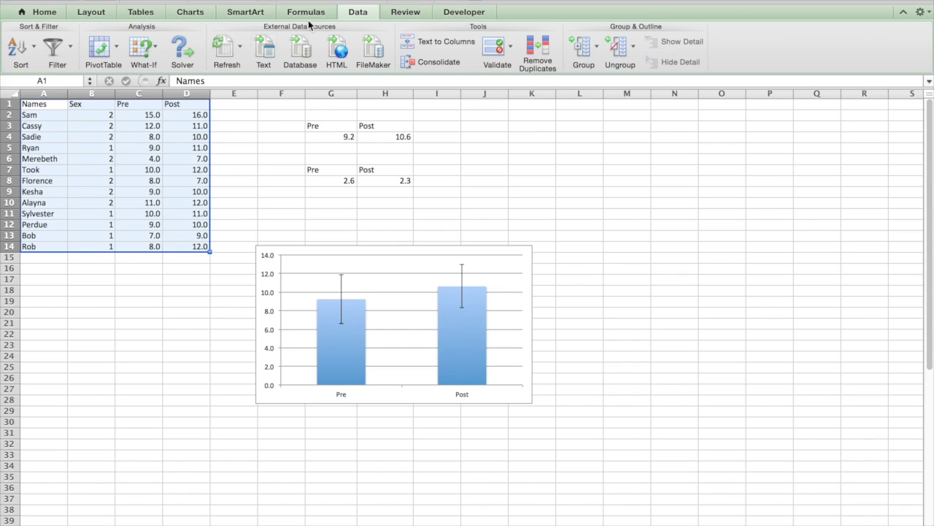
pyautogui.click(34, 52)
pyautogui.click(44, 146)
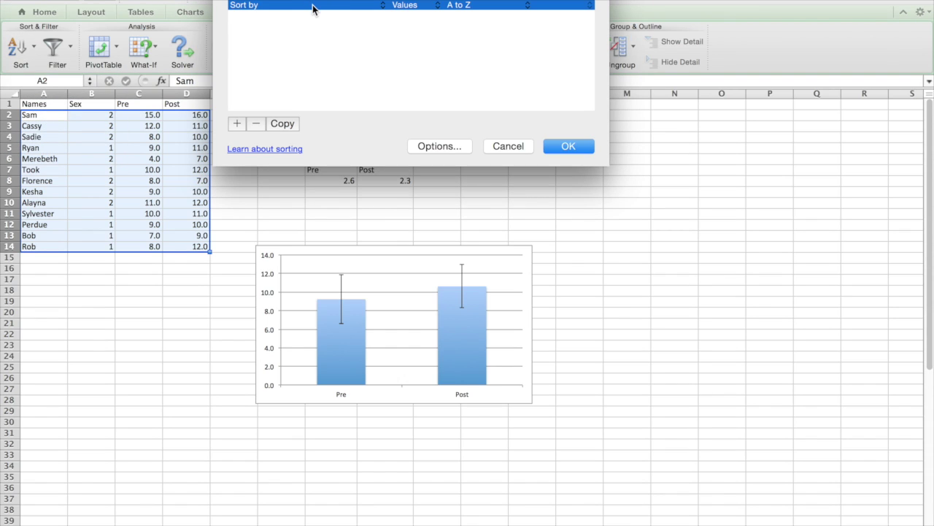
pyautogui.click(312, 4)
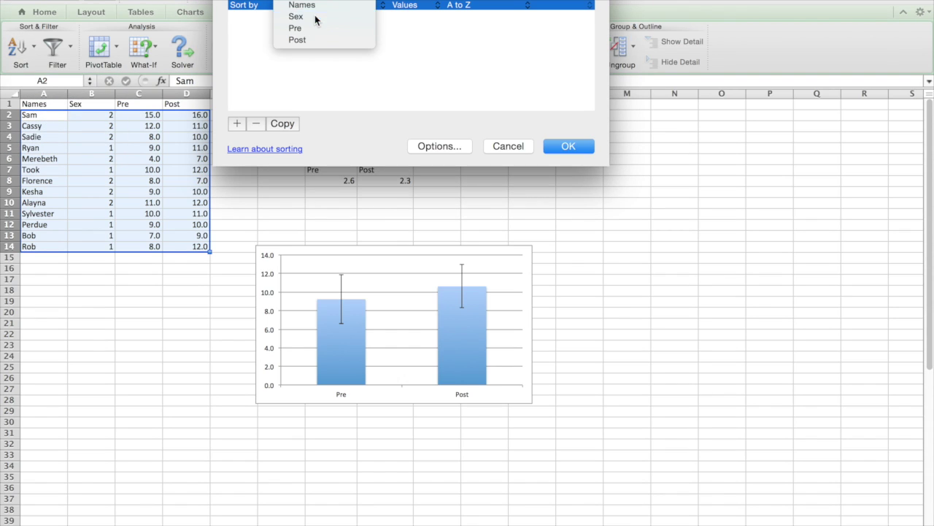
pyautogui.click(315, 18)
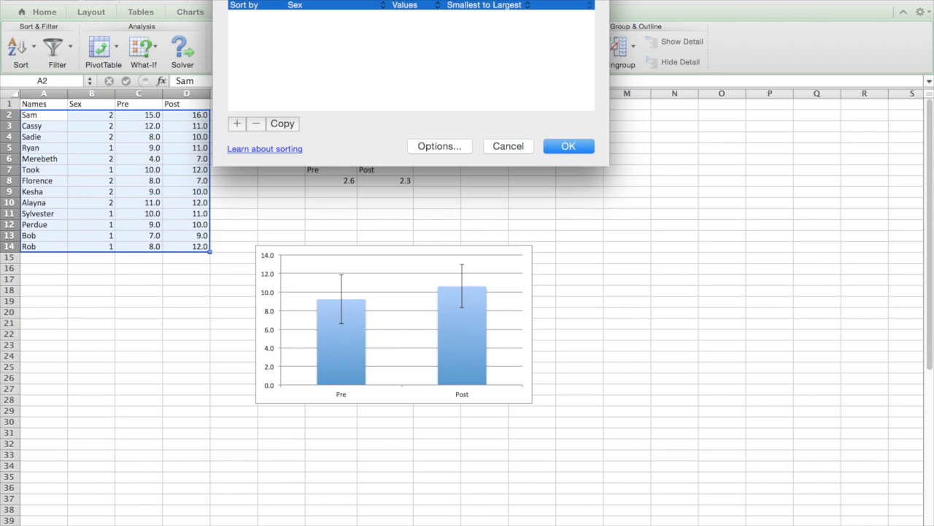
pyautogui.click(568, 145)
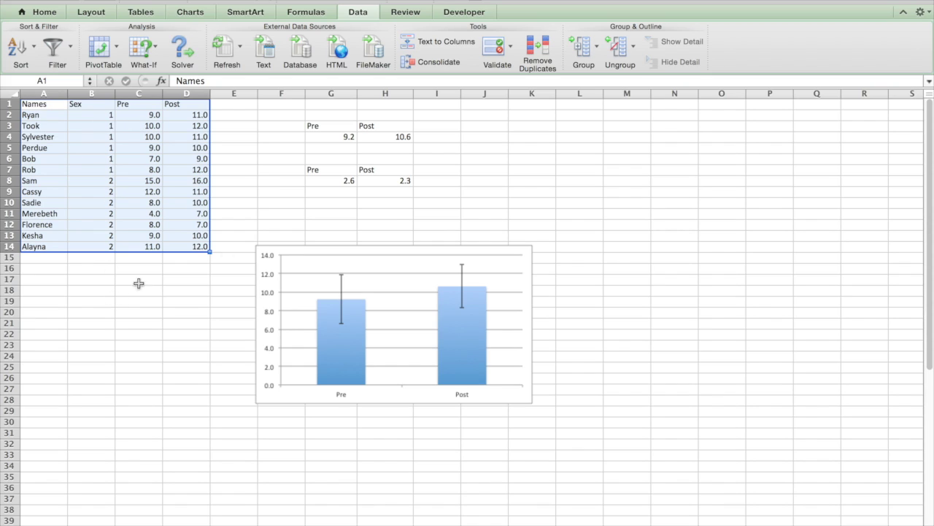
# Step: Move the column chart to the empty area just below the data table
pyautogui.click(429, 248)
pyautogui.moveTo(432, 246); pyautogui.dragTo(211, 276)
# Step: Enter the headings Pre in L3 and Post in M3 for a new summary table
pyautogui.click(530, 125)
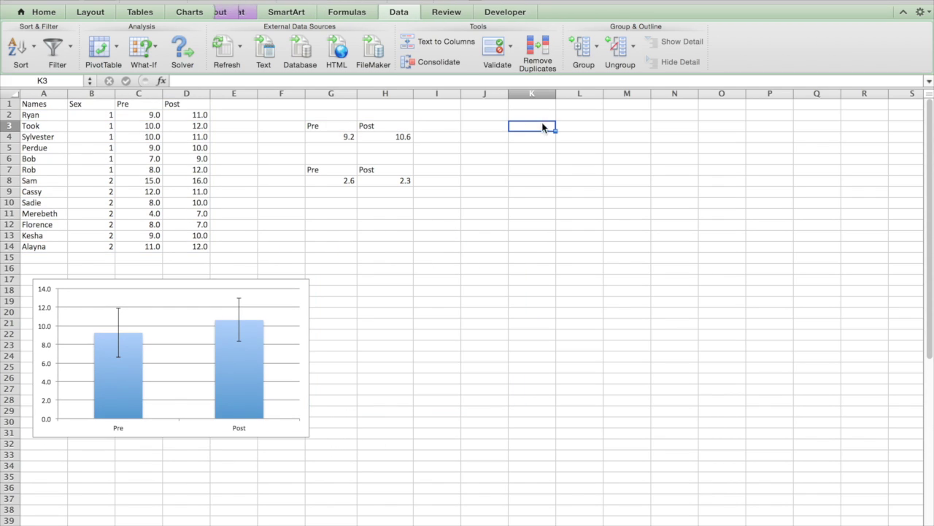
pyautogui.press('Tab')
pyautogui.write('Pre')
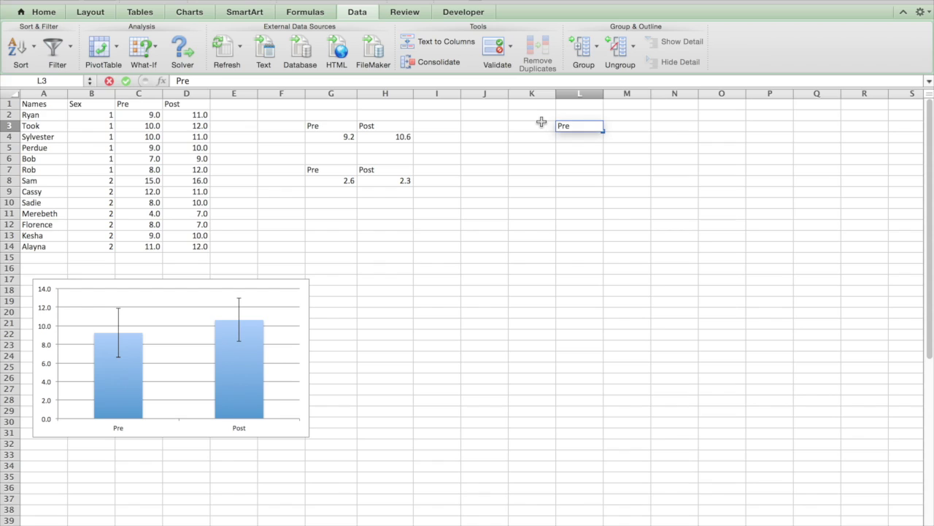
pyautogui.press('Tab')
pyautogui.write('Post')
pyautogui.press('Return')
# Step: Label the rows of the new summary table Men in K4 and Women in K5
pyautogui.press('Down')
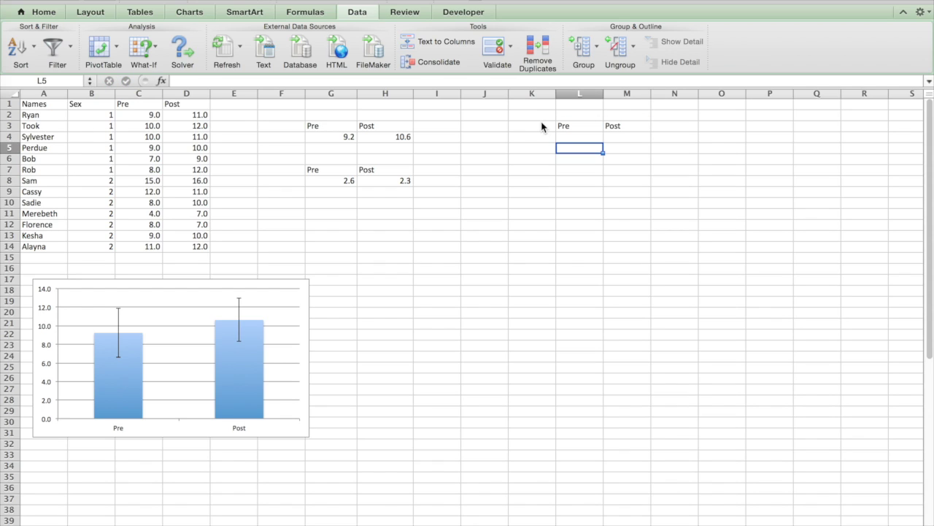
pyautogui.press('Left')
pyautogui.press('Up')
pyautogui.write('Men')
pyautogui.press('Return')
pyautogui.write('Wo')
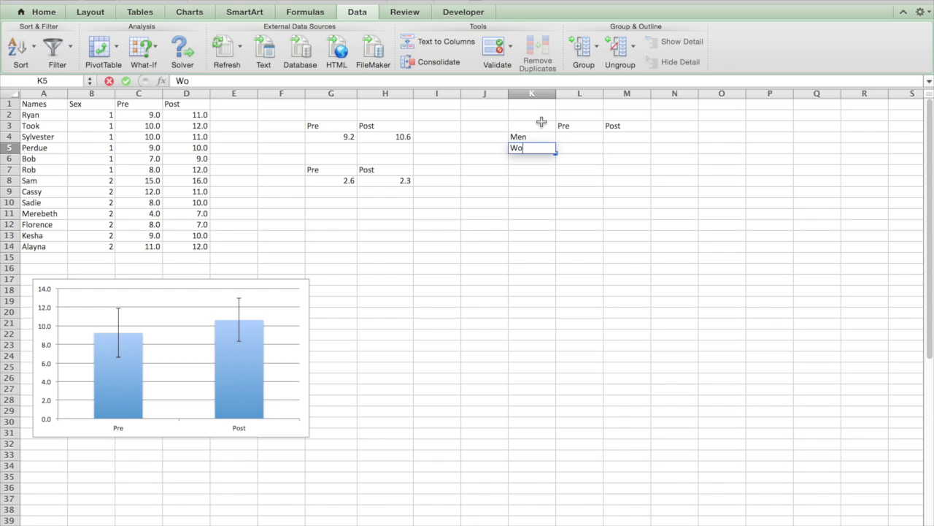
pyautogui.write('men')
pyautogui.press('Return')
# Step: Calculate the men's average Pre score in L4 with AVERAGE over C2:C7
pyautogui.press('Up')
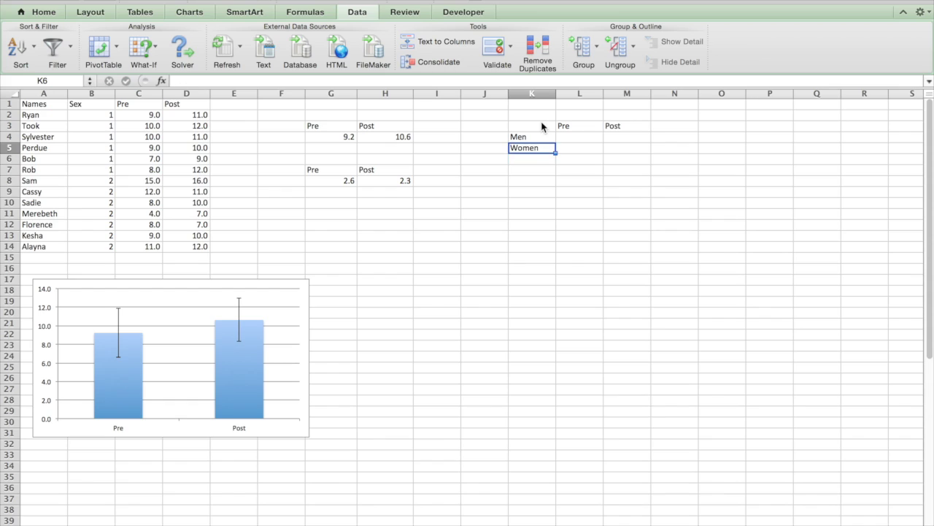
pyautogui.press('Up')
pyautogui.press('Right')
pyautogui.write('=')
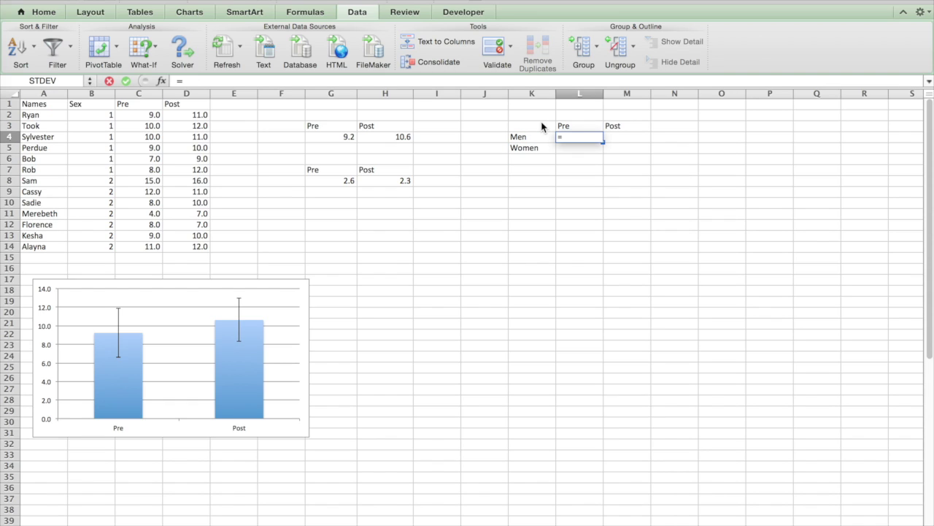
pyautogui.write('avera')
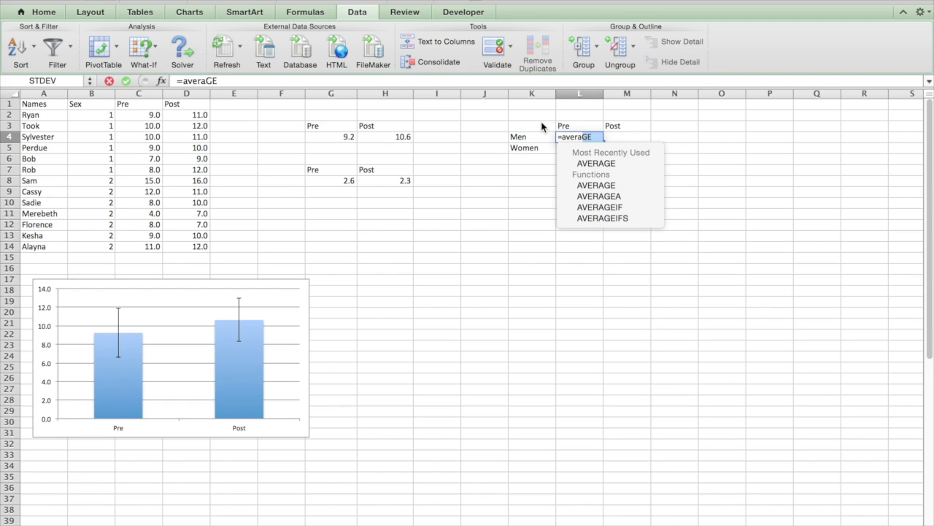
pyautogui.write('ge(')
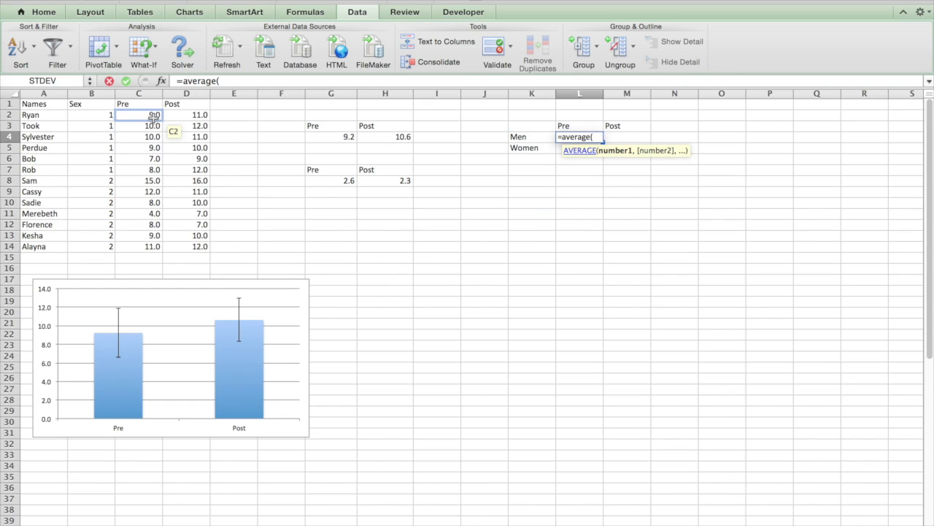
pyautogui.moveTo(150, 115); pyautogui.dragTo(145, 174)
pyautogui.press('Return')
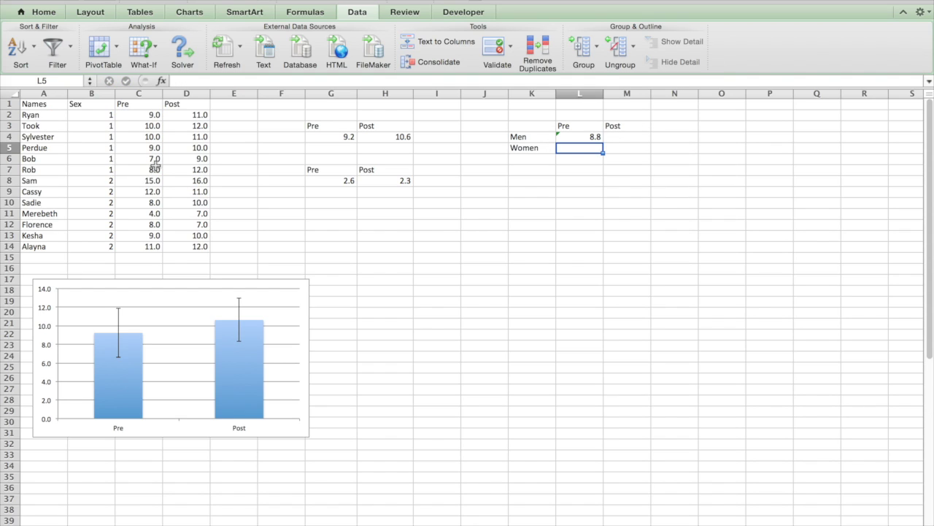
# Step: Calculate the women's average Pre score in L5 with AVERAGE over C8:C14
pyautogui.write('=average(')
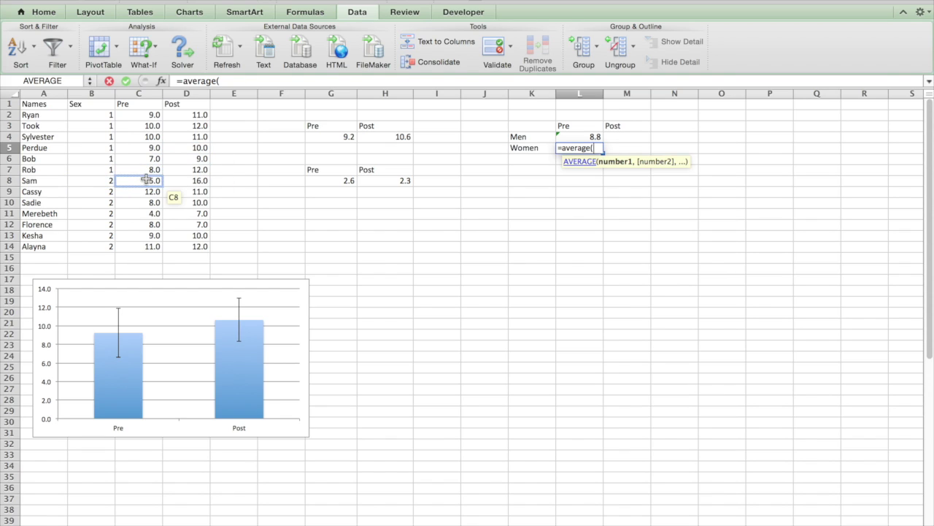
pyautogui.moveTo(144, 181); pyautogui.dragTo(142, 252)
pyautogui.press('Return')
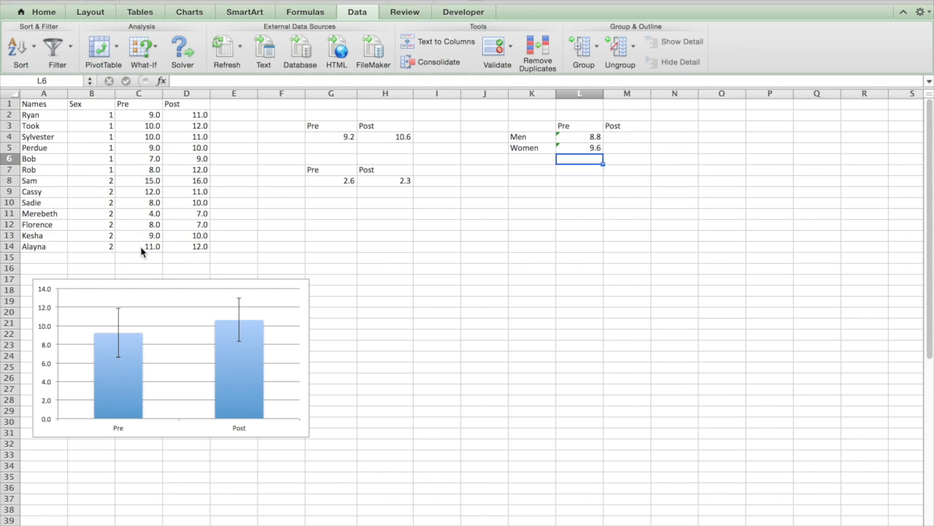
# Step: Calculate the men's average Post score in M4 with AVERAGE over D2:D7
pyautogui.press('Up')
pyautogui.press('Up')
pyautogui.press('Right')
pyautogui.write('=')
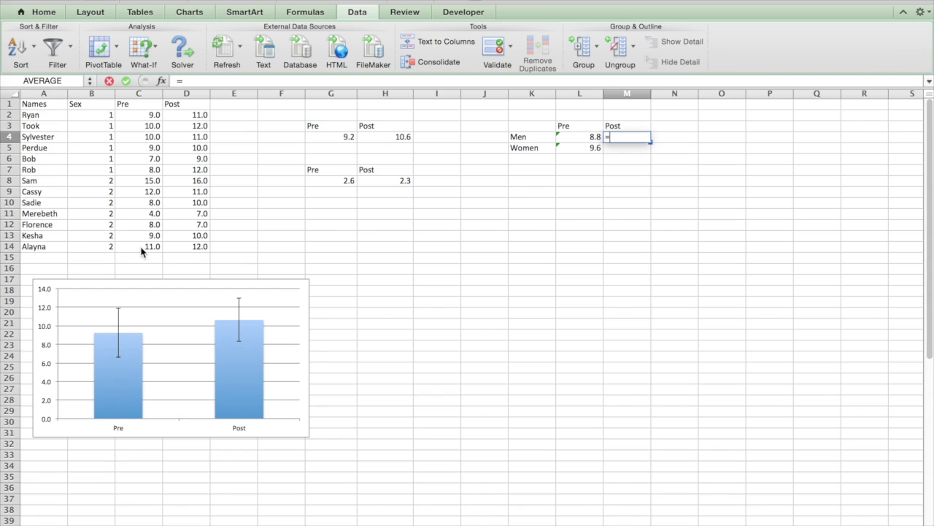
pyautogui.write('average(')
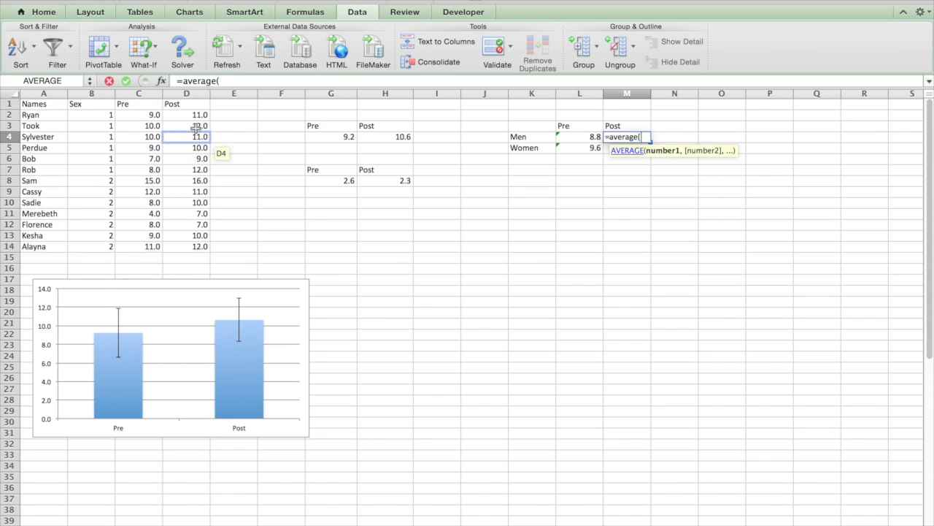
pyautogui.moveTo(186, 115); pyautogui.dragTo(183, 171)
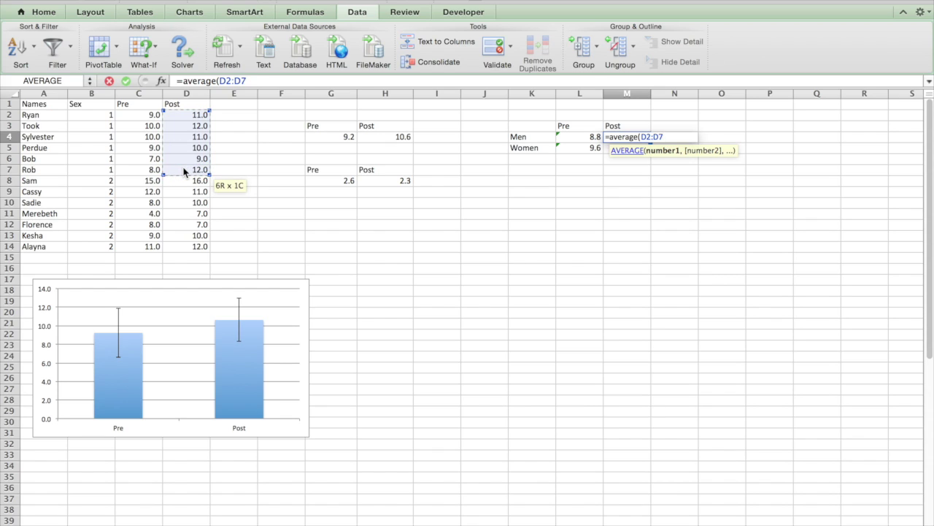
pyautogui.press('Return')
# Step: Calculate the women's average Post score in M5 with AVERAGE over D8:D14
pyautogui.write('=average(')
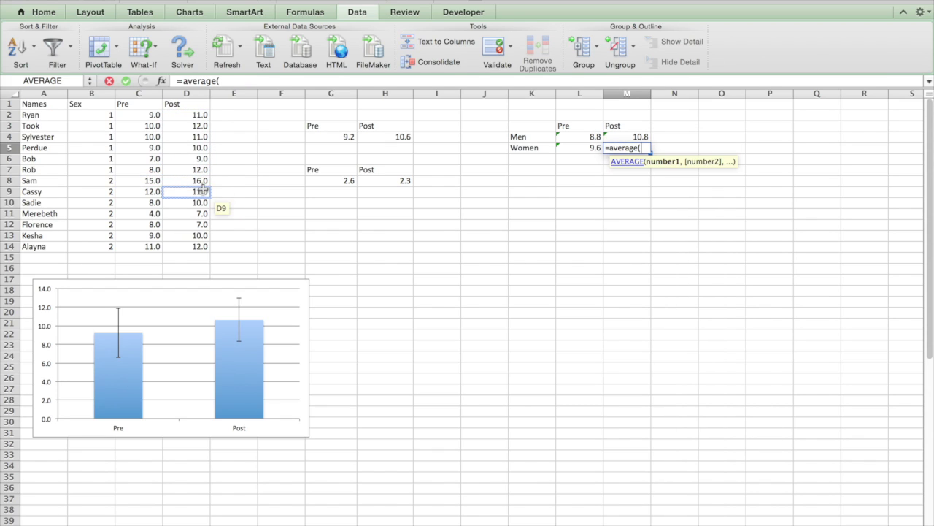
pyautogui.moveTo(197, 181); pyautogui.dragTo(198, 248)
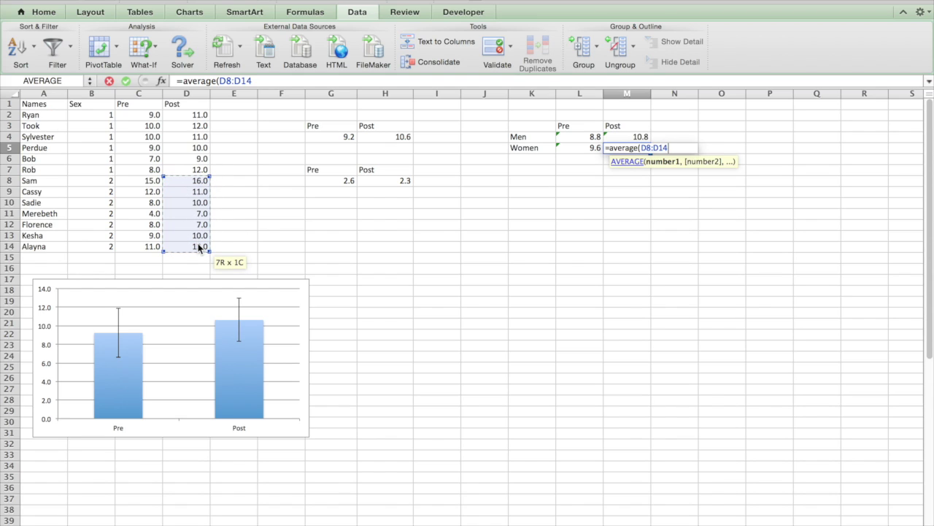
pyautogui.press('Return')
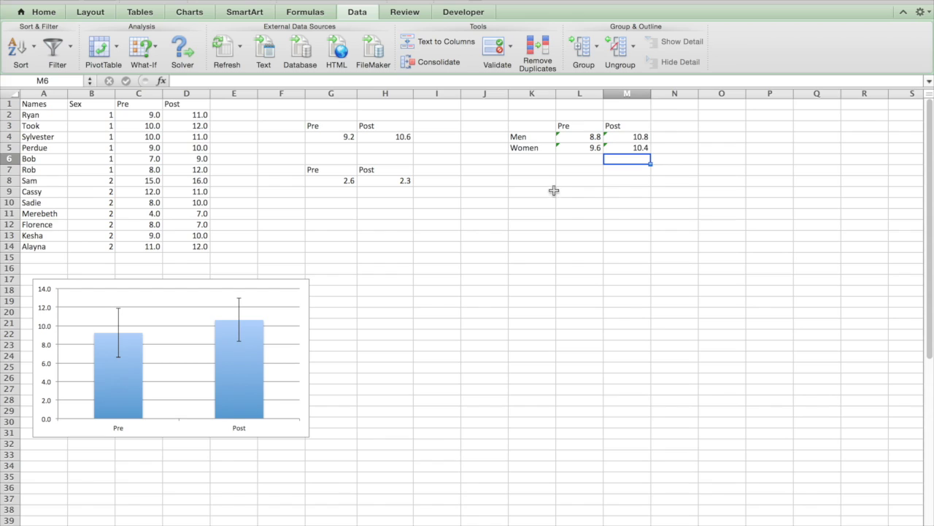
# Step: Enter the headings Pre in L8 and Post in M8 for a second table below the averages
pyautogui.click(566, 181)
pyautogui.write('Pre')
pyautogui.press('Tab')
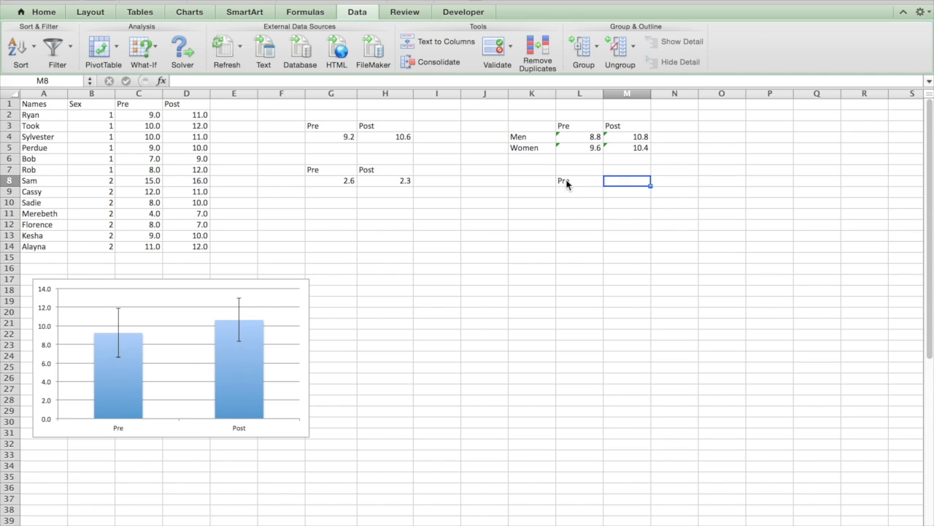
pyautogui.write('Post')
pyautogui.press('Return')
# Step: Label the rows of the second table Men in K9 and Women in K10
pyautogui.press('Left')
pyautogui.write('Me')
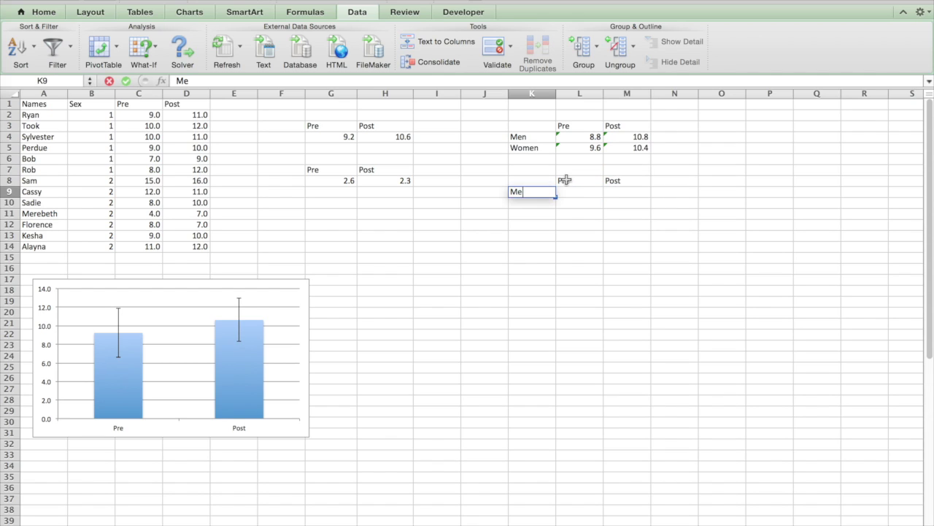
pyautogui.write('n')
pyautogui.press('Return')
pyautogui.write('Women')
pyautogui.press('Return')
# Step: Calculate the standard deviation of the men's Pre scores in L9 with STDEV over C2:C7
pyautogui.press('Up')
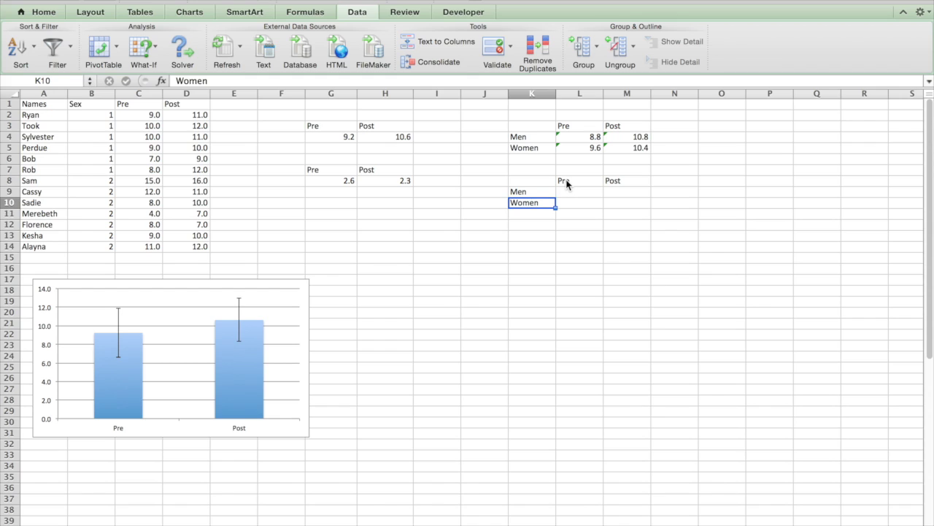
pyautogui.press('Up')
pyautogui.press('Right')
pyautogui.write('=')
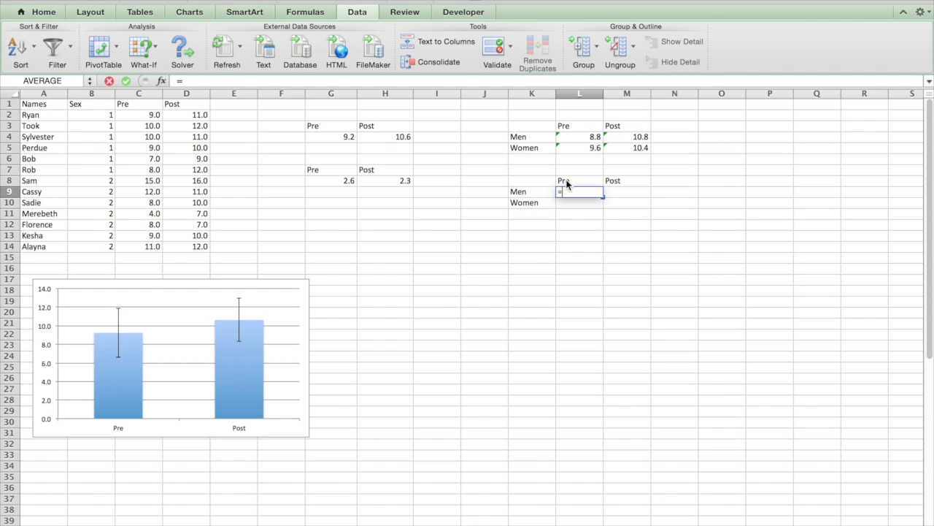
pyautogui.write('ave')
pyautogui.press('BackSpace')
pyautogui.press('BackSpace')
pyautogui.press('BackSpace')
pyautogui.write('std')
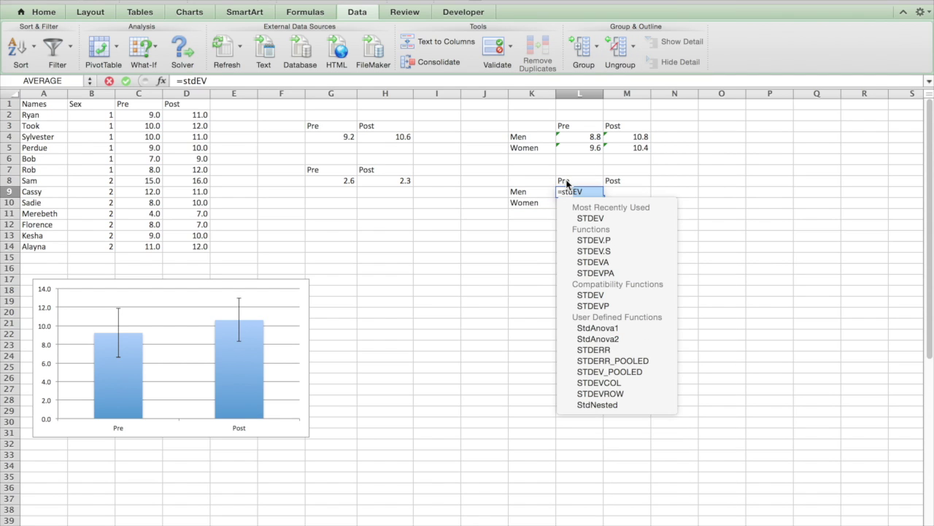
pyautogui.write('ev(')
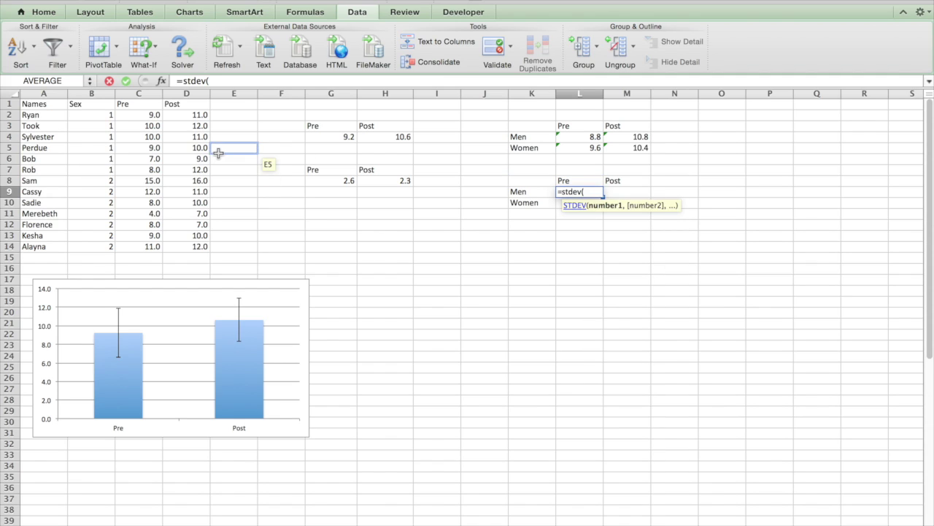
pyautogui.moveTo(151, 115); pyautogui.dragTo(152, 173)
pyautogui.press('Return')
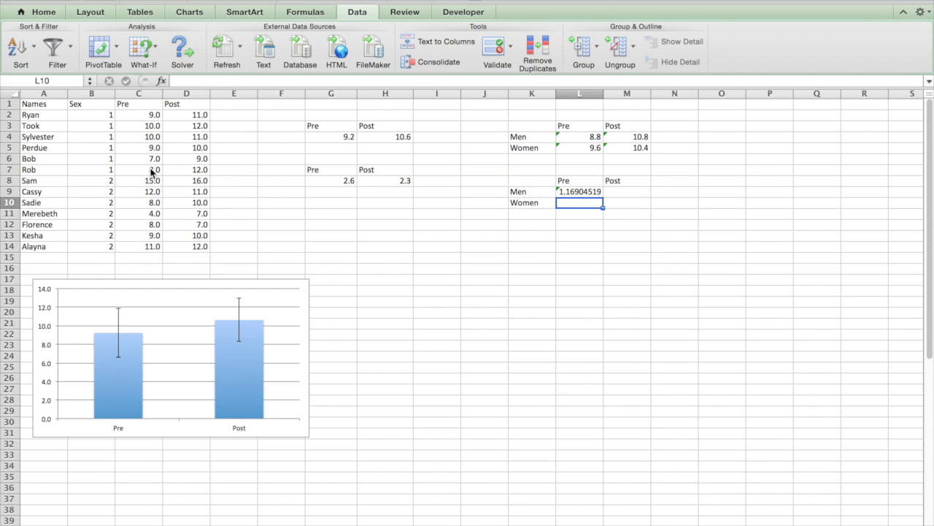
# Step: Calculate the standard deviation of the women's Pre scores in L10 with STDEV over C8:C14
pyautogui.write('=a')
pyautogui.press('BackSpace')
pyautogui.press('BackSpace')
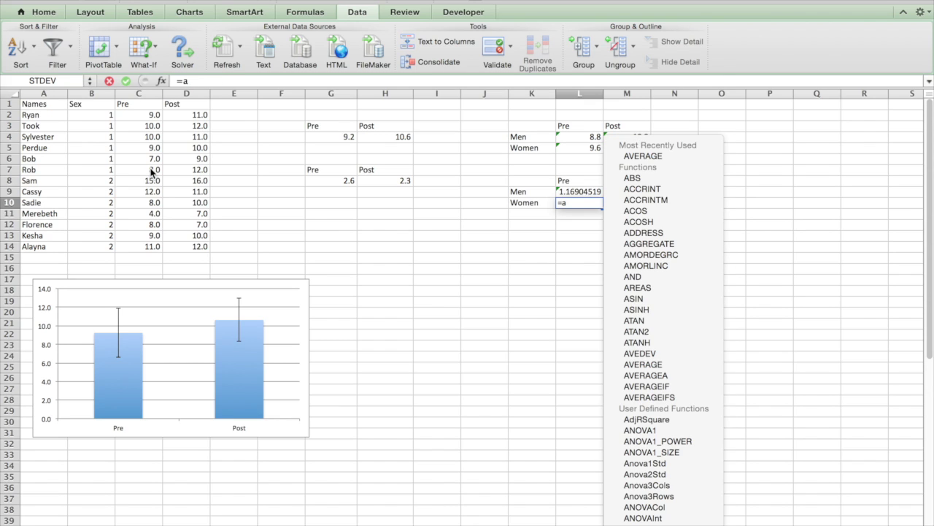
pyautogui.write('stdev(')
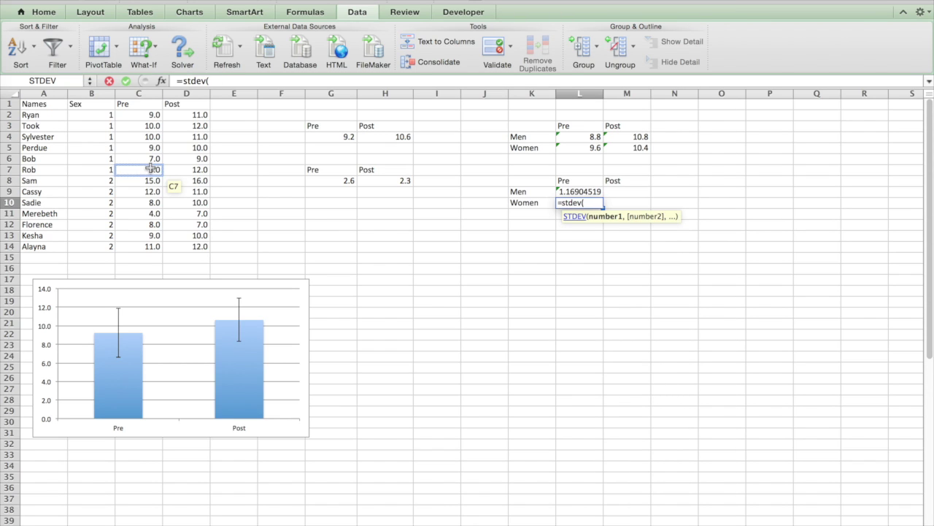
pyautogui.click(135, 182)
pyautogui.moveTo(134, 186); pyautogui.dragTo(138, 248)
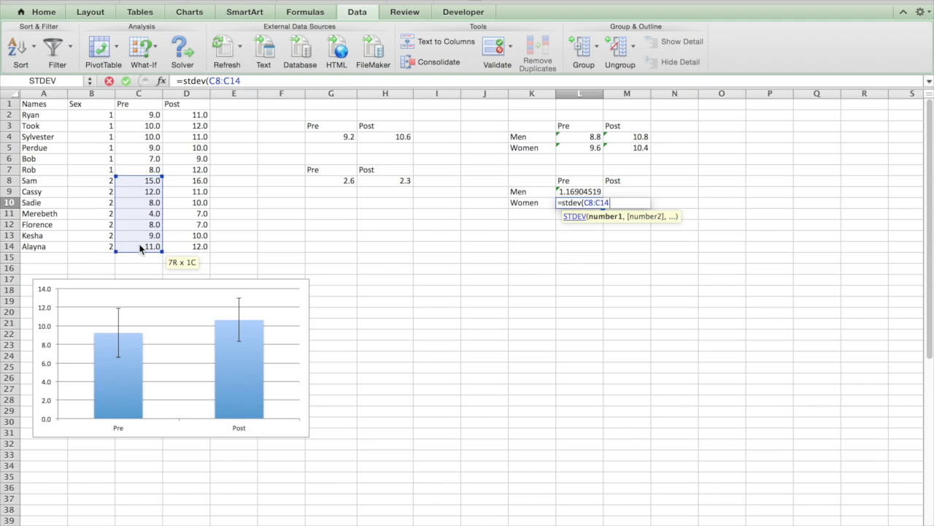
pyautogui.press('Return')
# Step: Calculate the standard deviation of the men's Post scores in M9 with STDEV over D2:D7
pyautogui.press('Up')
pyautogui.press('Up')
pyautogui.press('Right')
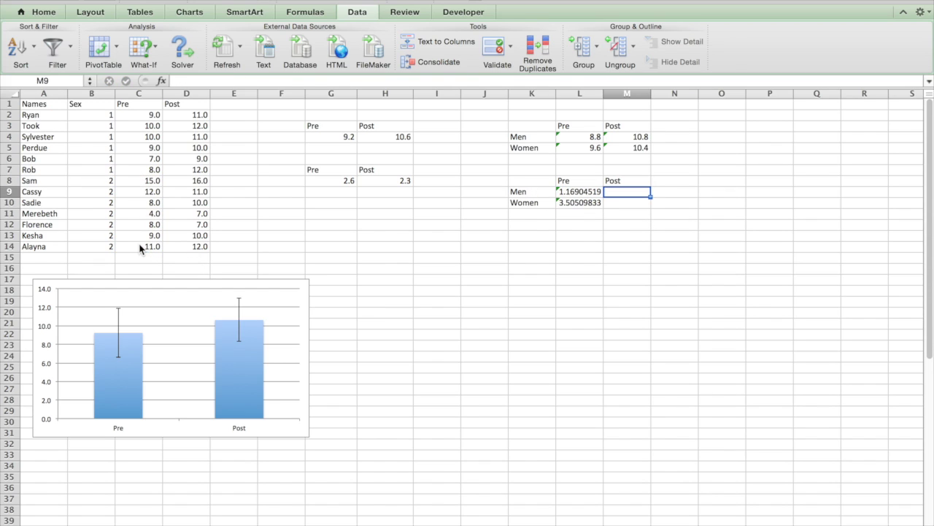
pyautogui.write('=stdev(')
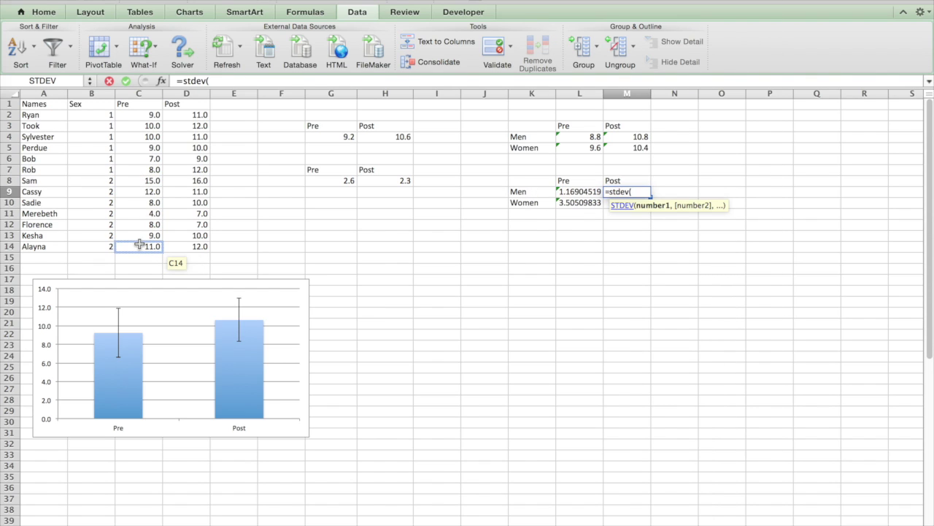
pyautogui.moveTo(179, 115); pyautogui.dragTo(178, 168)
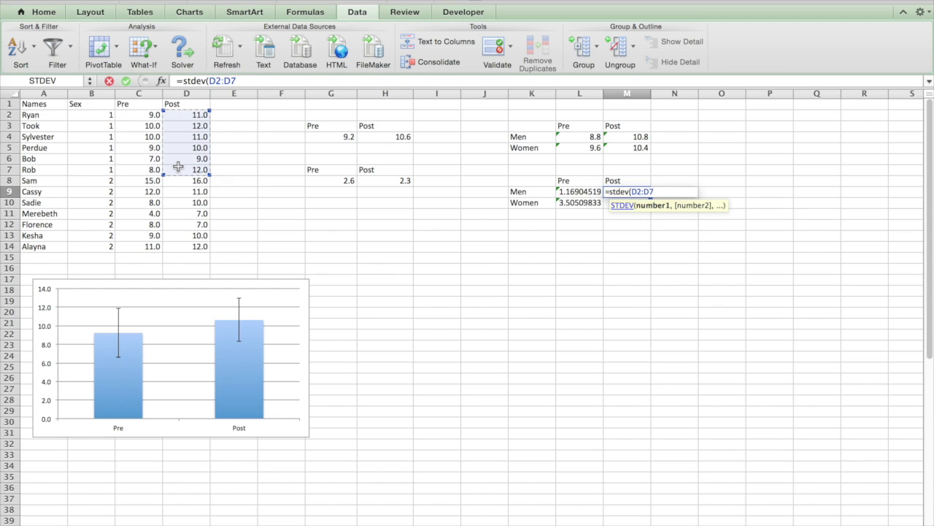
pyautogui.write(')')
pyautogui.press('Return')
# Step: Calculate the standard deviation of the women's Post scores in M10 with STDEV
pyautogui.write('=')
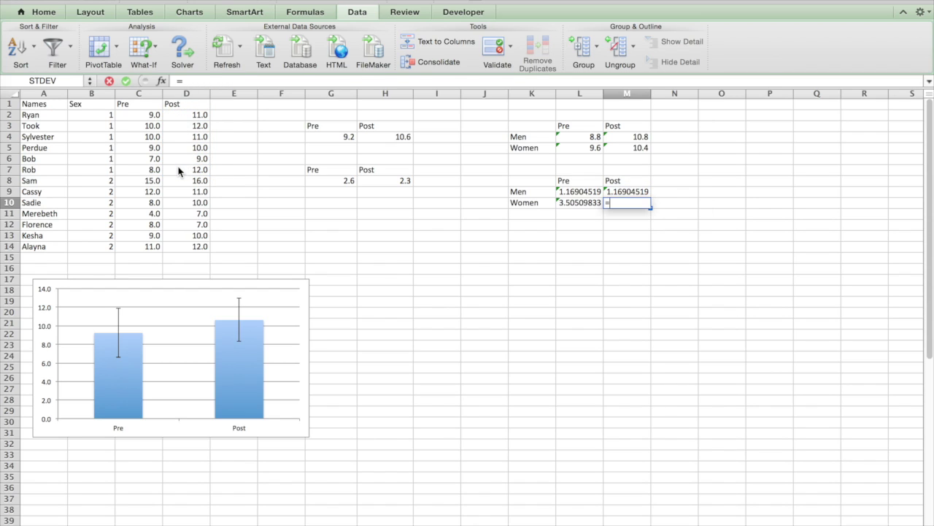
pyautogui.write('stdev(')
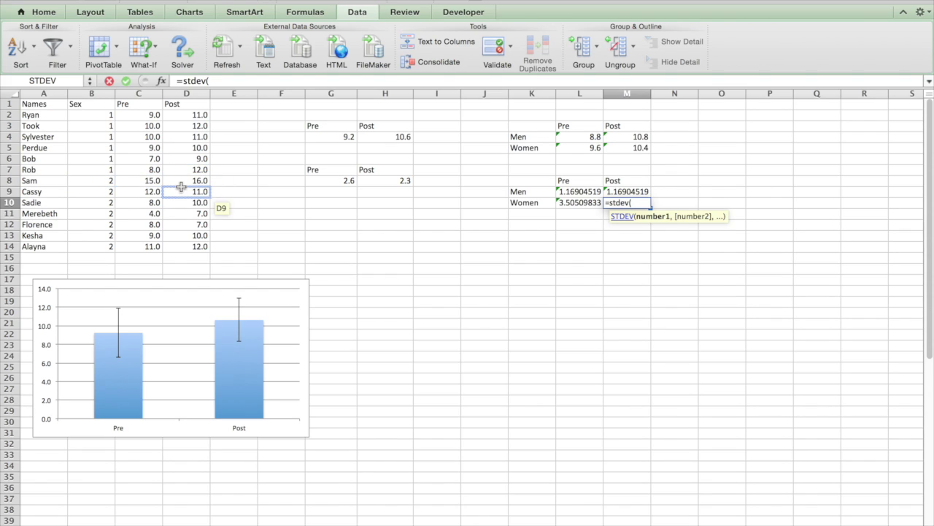
pyautogui.moveTo(184, 182); pyautogui.dragTo(185, 254)
pyautogui.press('Return')
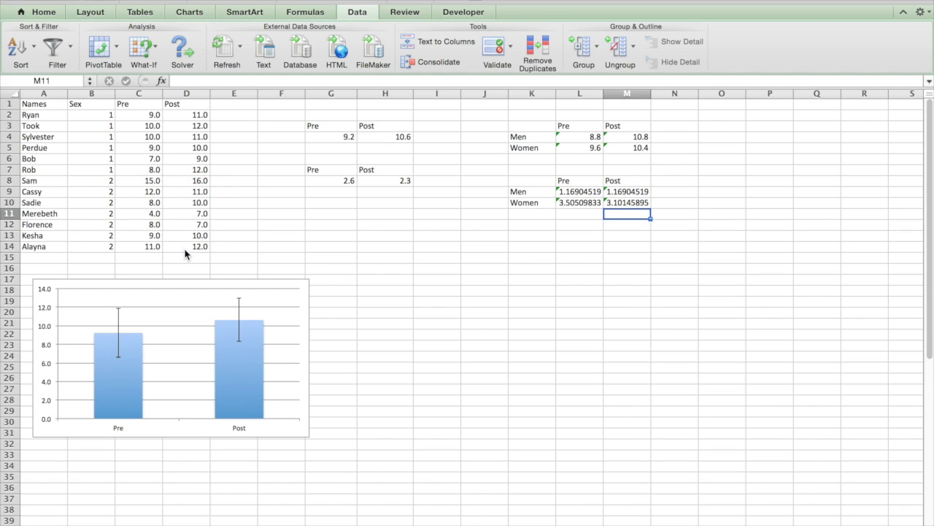
# Step: Format the four standard deviations in L9:M10 to one decimal place
pyautogui.moveTo(590, 194); pyautogui.dragTo(614, 203)
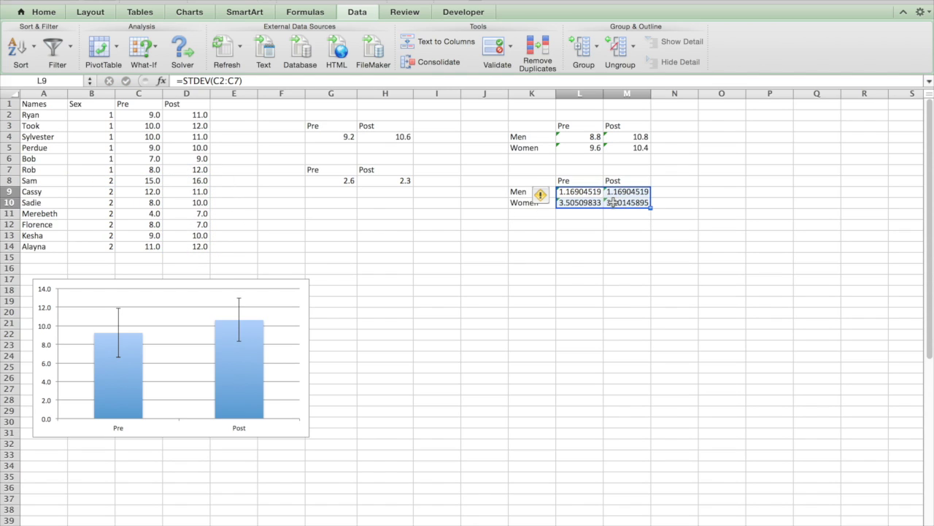
pyautogui.click(44, 12)
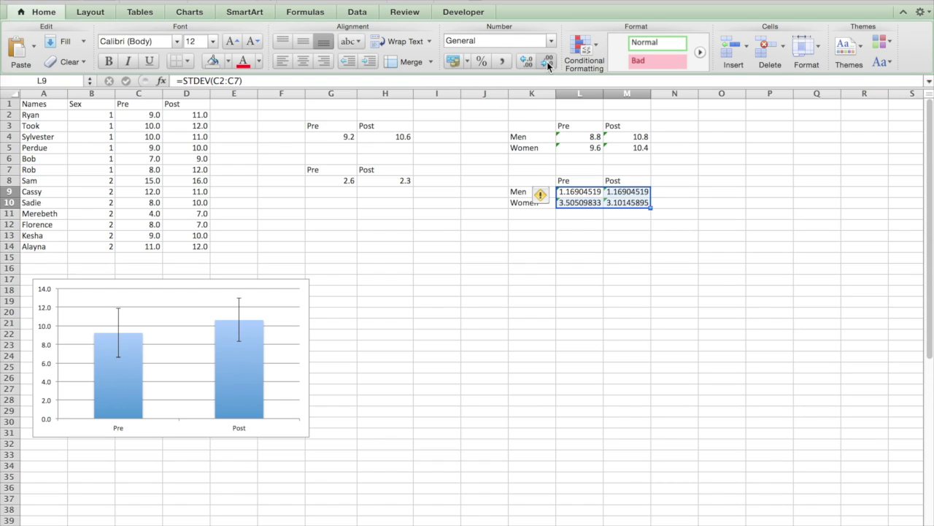
pyautogui.click(547, 61)
pyautogui.click(547, 62)
pyautogui.click(547, 61)
pyautogui.click(547, 61)
pyautogui.click(546, 61)
pyautogui.click(547, 61)
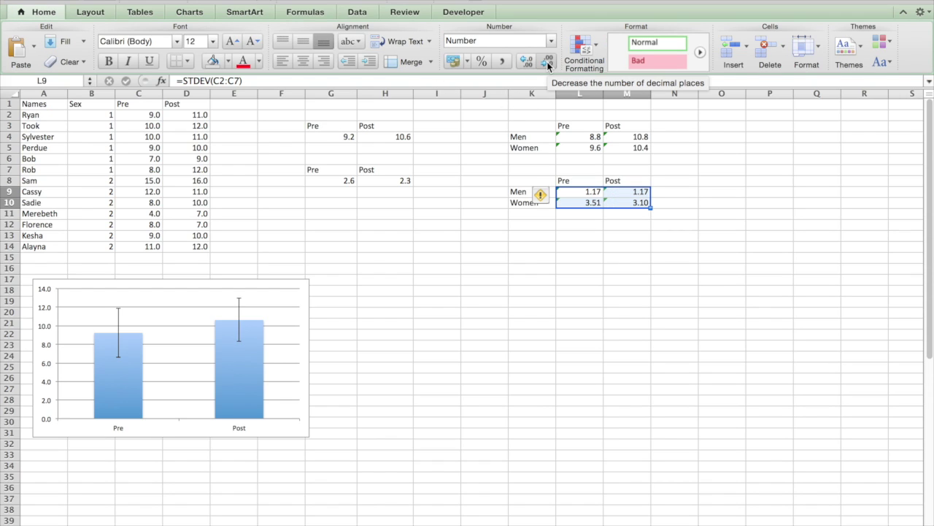
pyautogui.click(547, 62)
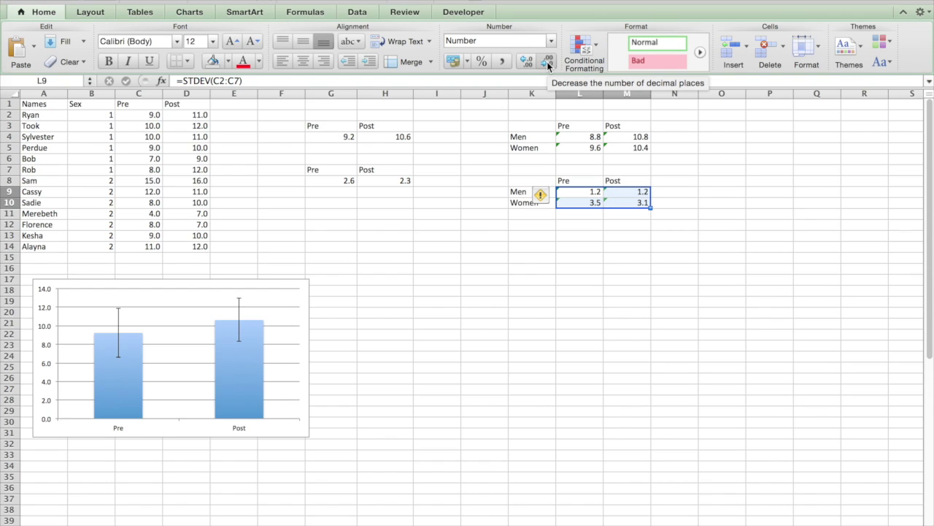
pyautogui.click(517, 251)
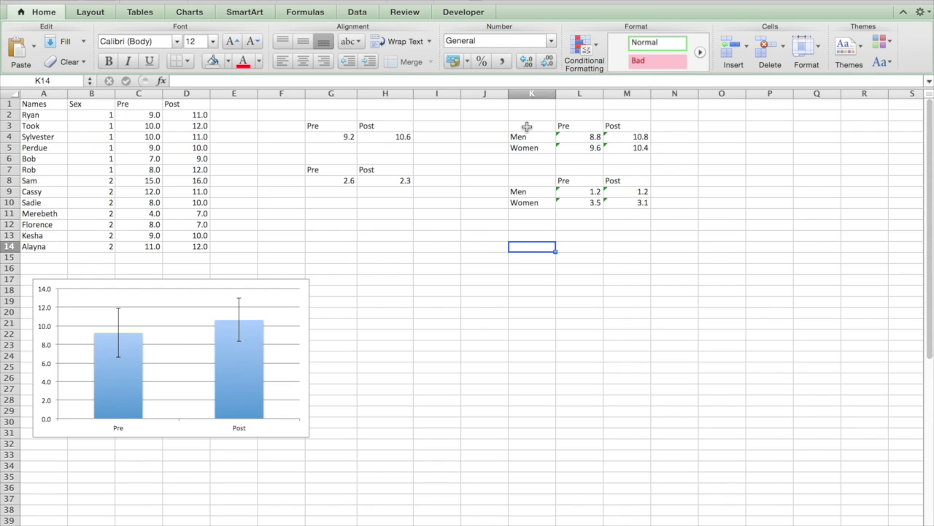
# Step: Insert a clustered column chart of the averages table K3:M5 and move it below the standard deviation table, starting around row 17
pyautogui.moveTo(526, 127); pyautogui.dragTo(616, 148)
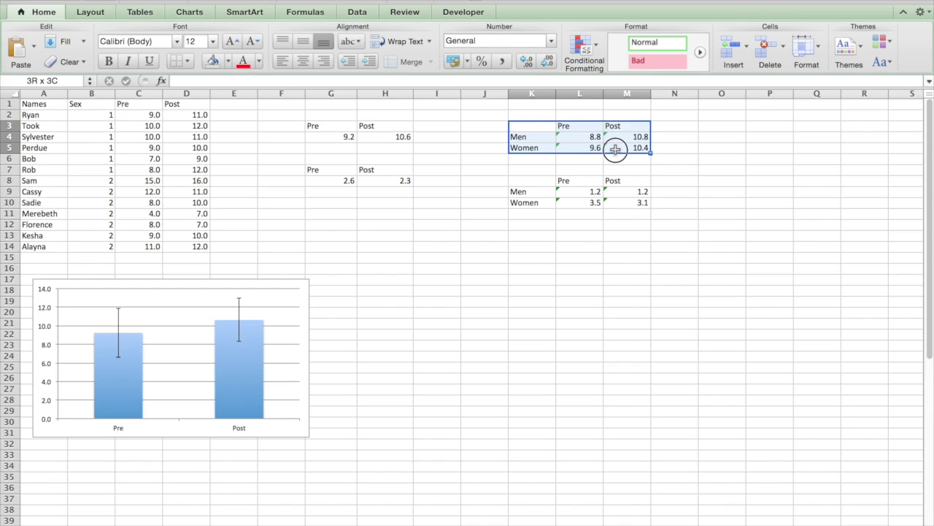
pyautogui.click(184, 13)
pyautogui.click(22, 51)
pyautogui.click(21, 124)
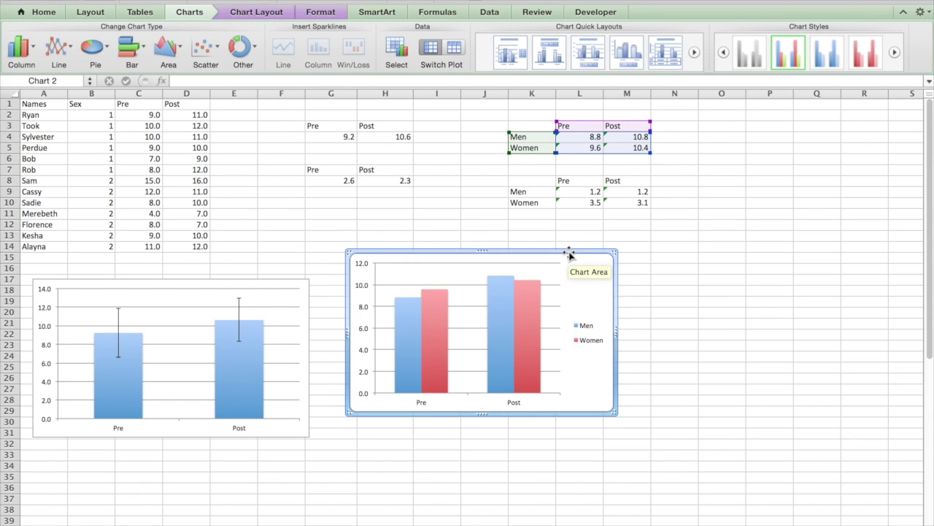
pyautogui.moveTo(568, 249); pyautogui.dragTo(700, 278)
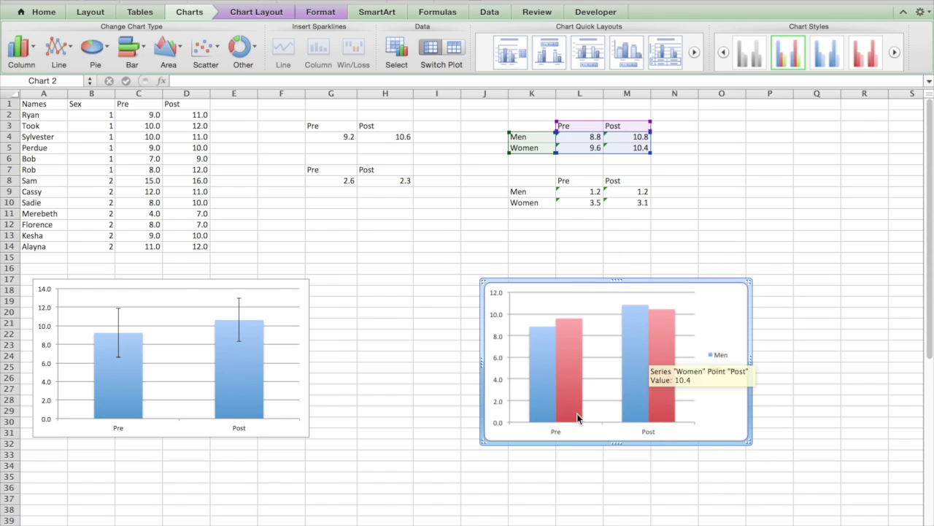
pyautogui.click(545, 406)
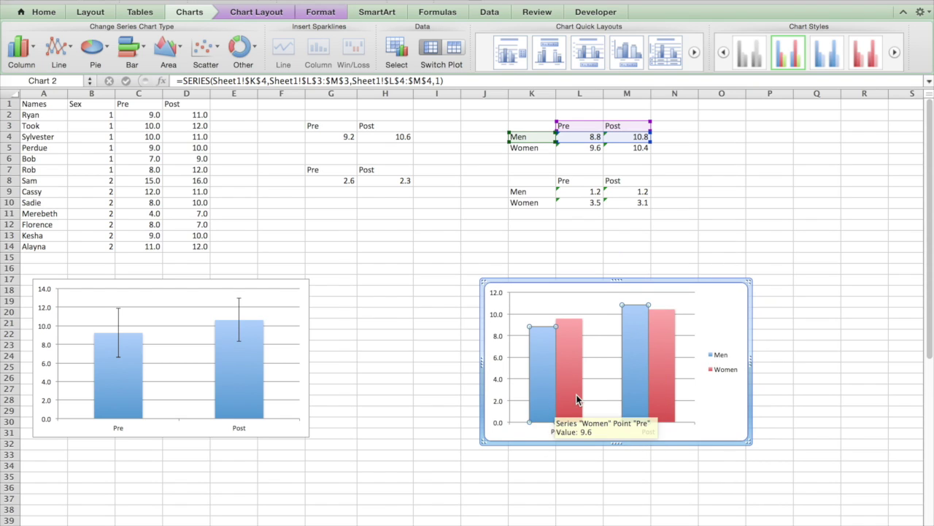
pyautogui.click(576, 394)
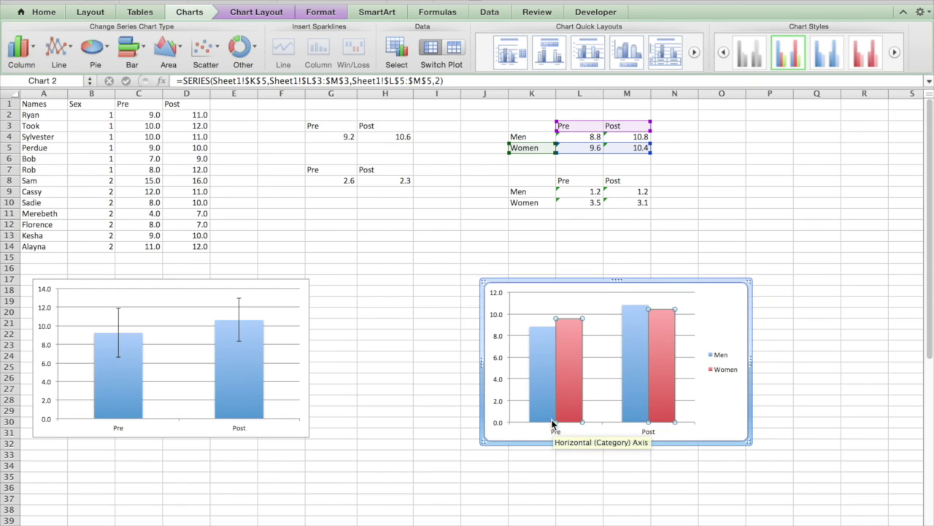
pyautogui.click(703, 409)
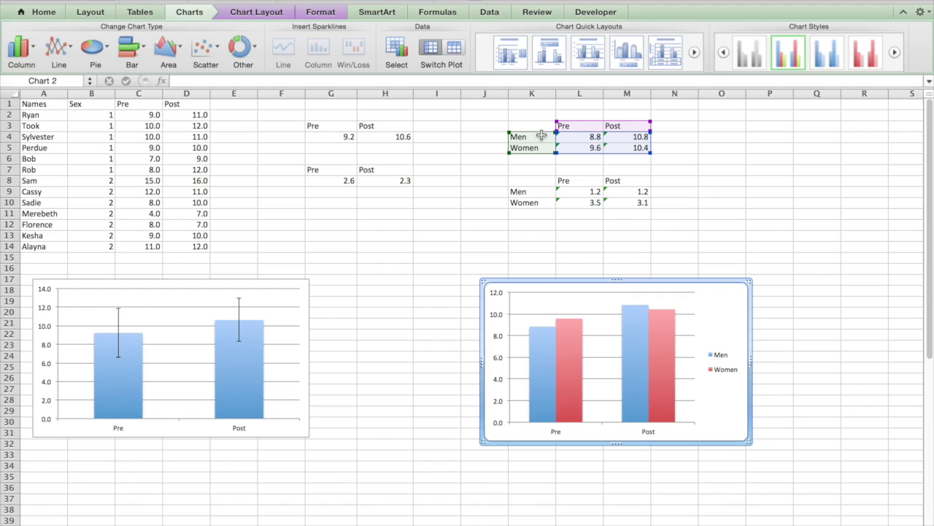
# Step: Switch the new chart's rows and columns in its source data so Pre and Post are the series and Men and Women the categories
pyautogui.click(599, 370)
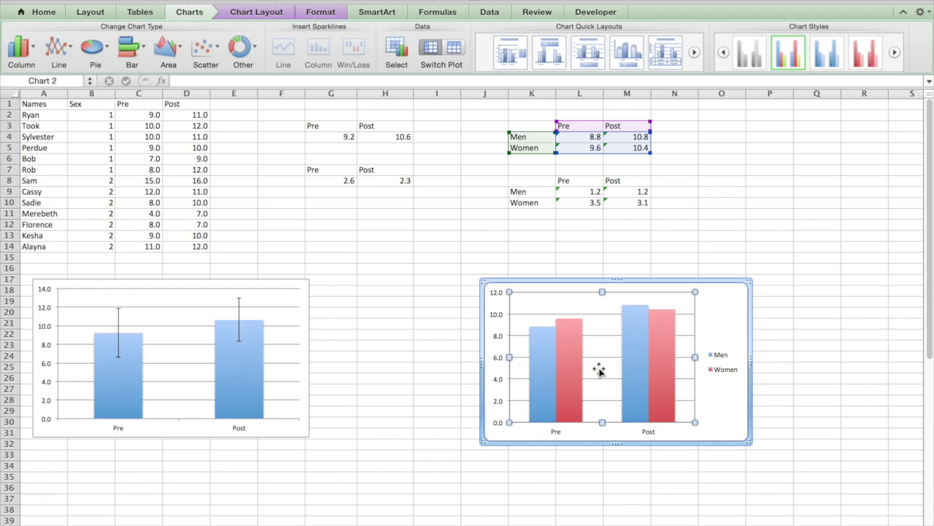
pyautogui.rightClick(599, 371)
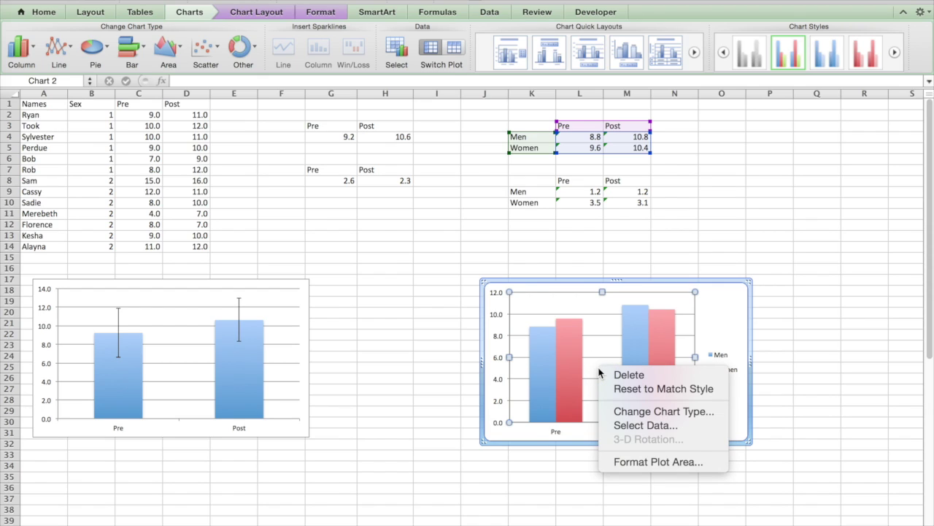
pyautogui.click(629, 425)
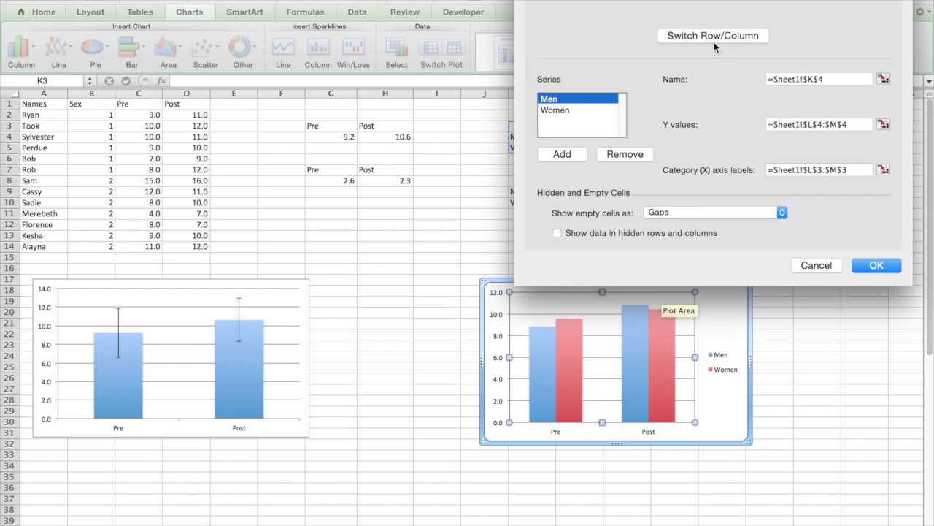
pyautogui.click(712, 38)
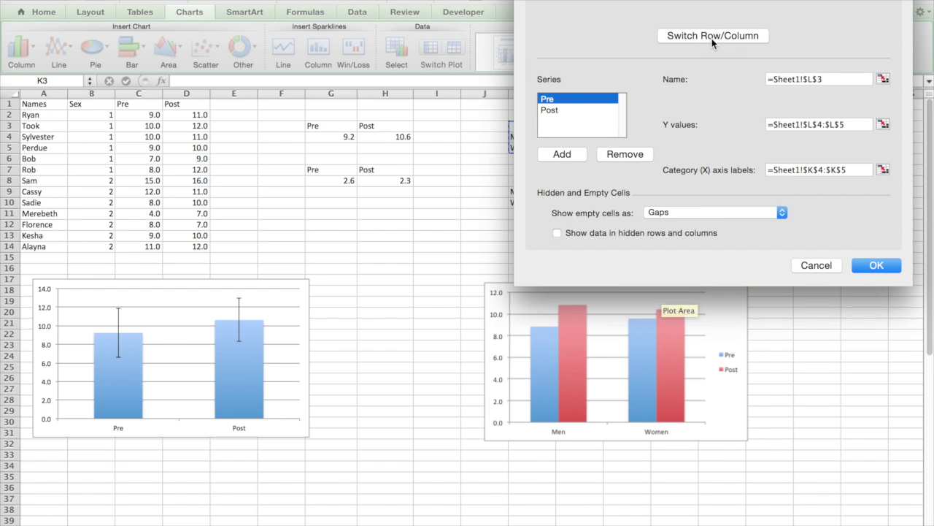
pyautogui.click(866, 264)
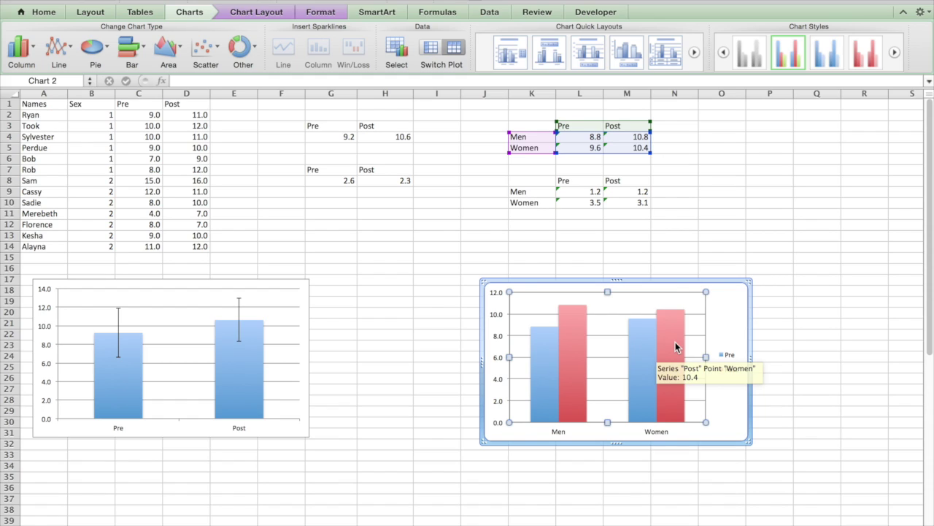
# Step: Add error bars with a custom error amount to the Pre series in the men and women chart
pyautogui.click(537, 380)
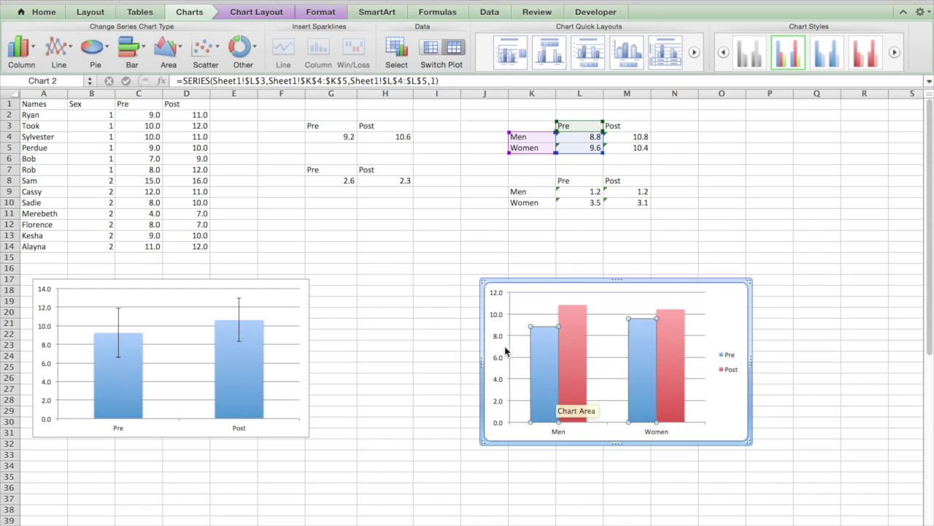
pyautogui.click(315, 13)
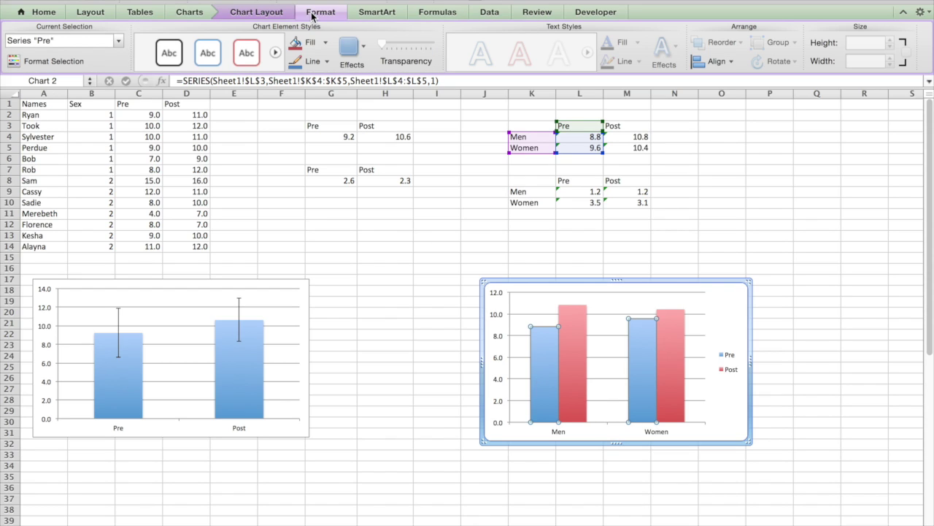
pyautogui.click(283, 13)
pyautogui.click(536, 48)
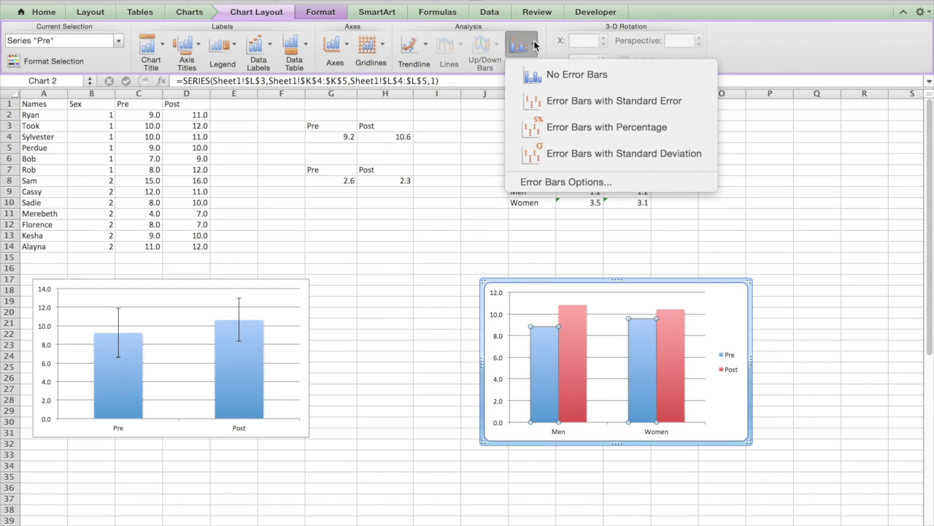
pyautogui.click(548, 184)
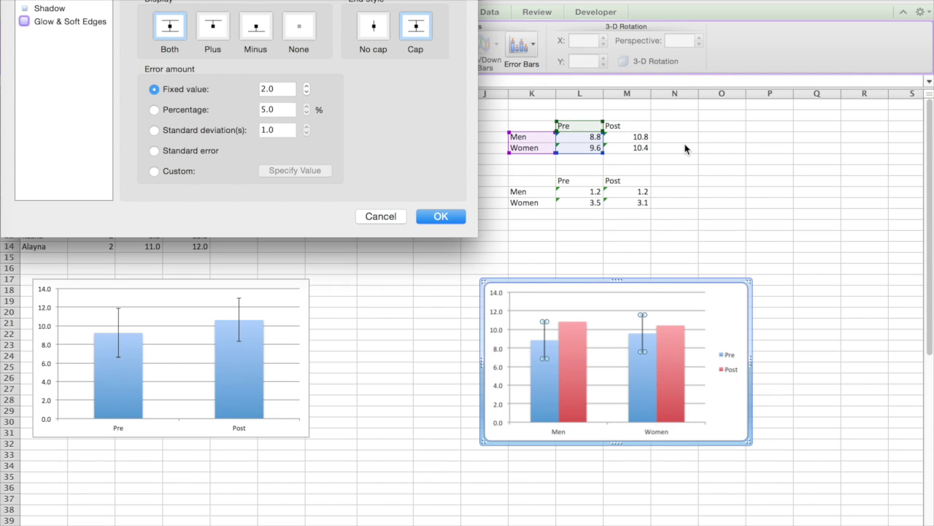
pyautogui.click(177, 172)
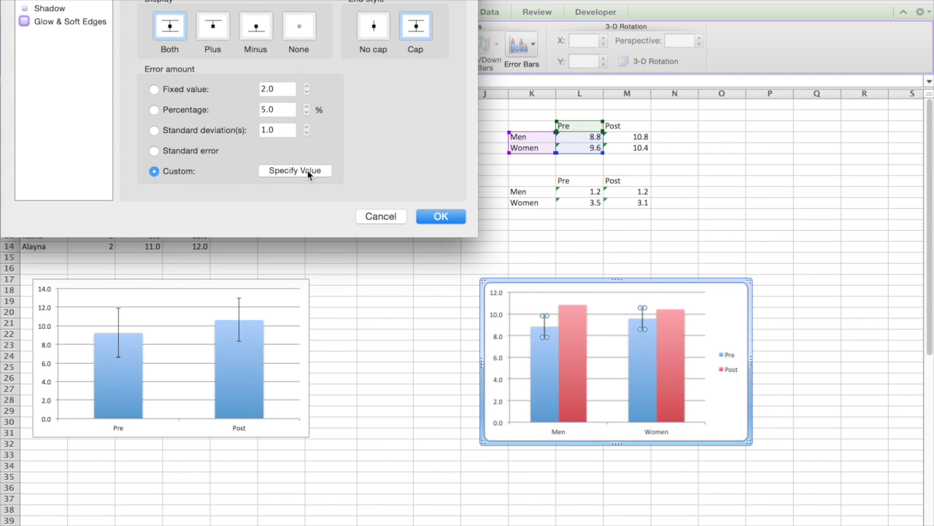
# Step: Specify L9:L10 as both the positive and negative error values for the Pre series and apply the error bars
pyautogui.click(295, 170)
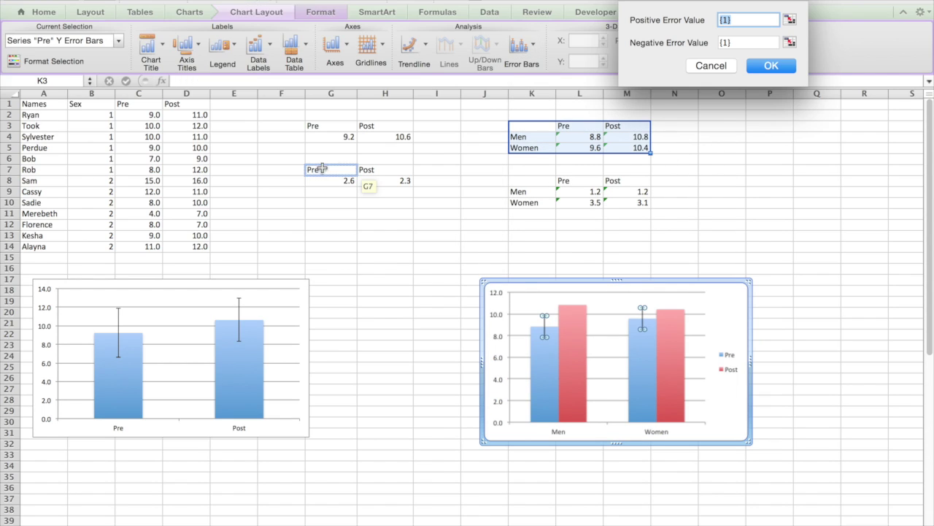
pyautogui.click(589, 189)
pyautogui.moveTo(589, 188); pyautogui.dragTo(590, 203)
pyautogui.click(613, 176)
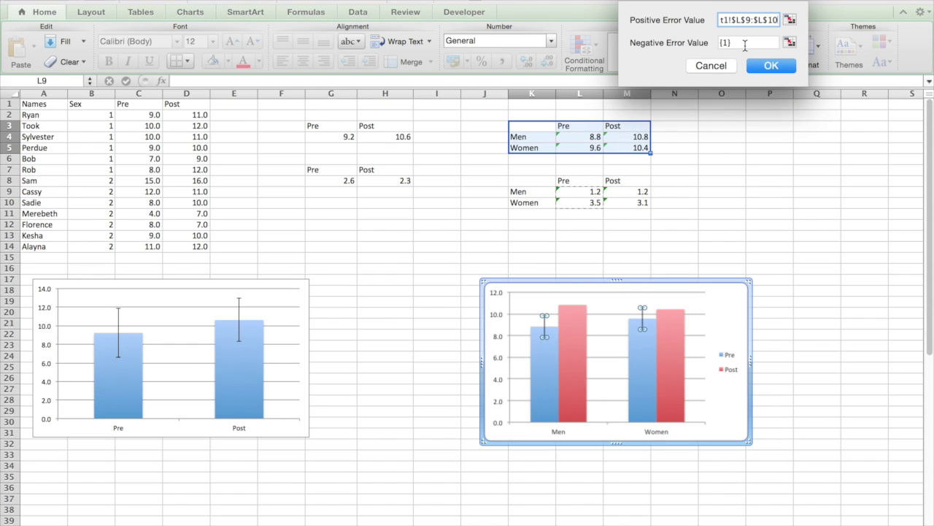
pyautogui.click(745, 44)
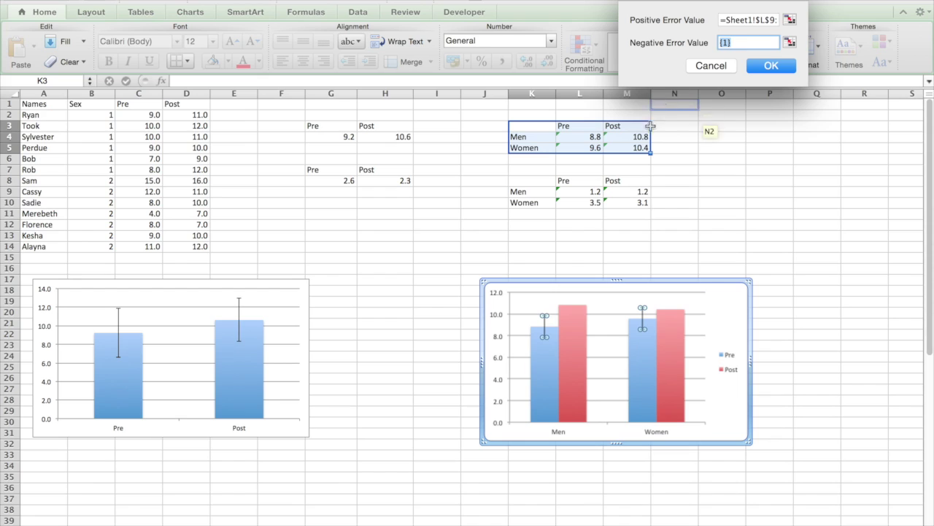
pyautogui.moveTo(579, 191); pyautogui.dragTo(579, 202)
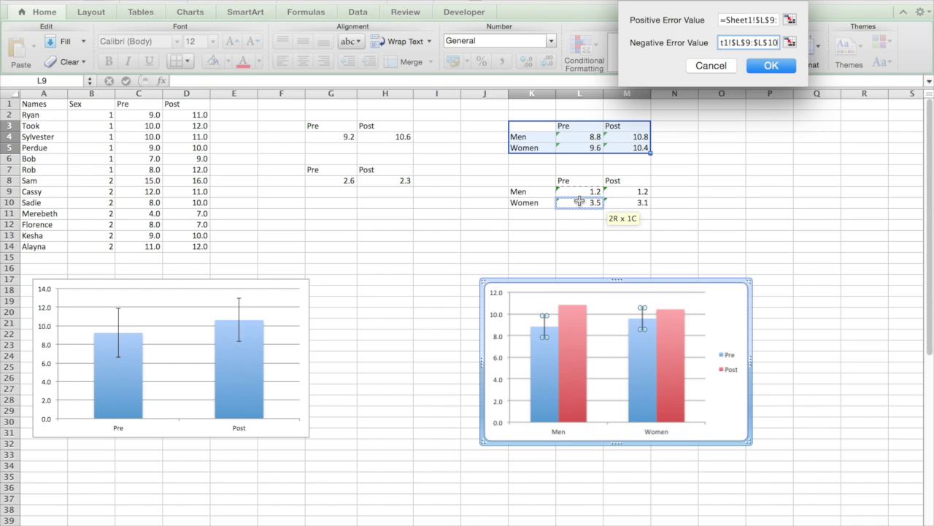
pyautogui.press('Return')
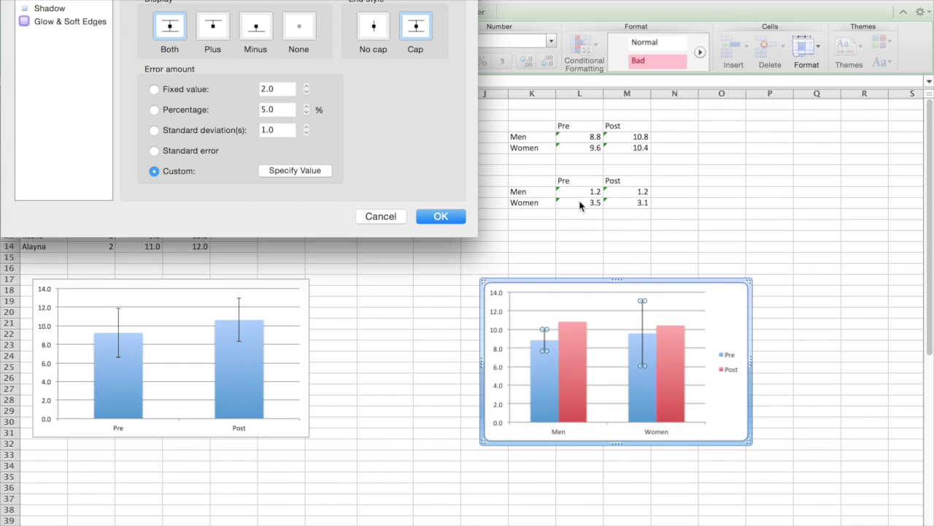
pyautogui.click(453, 213)
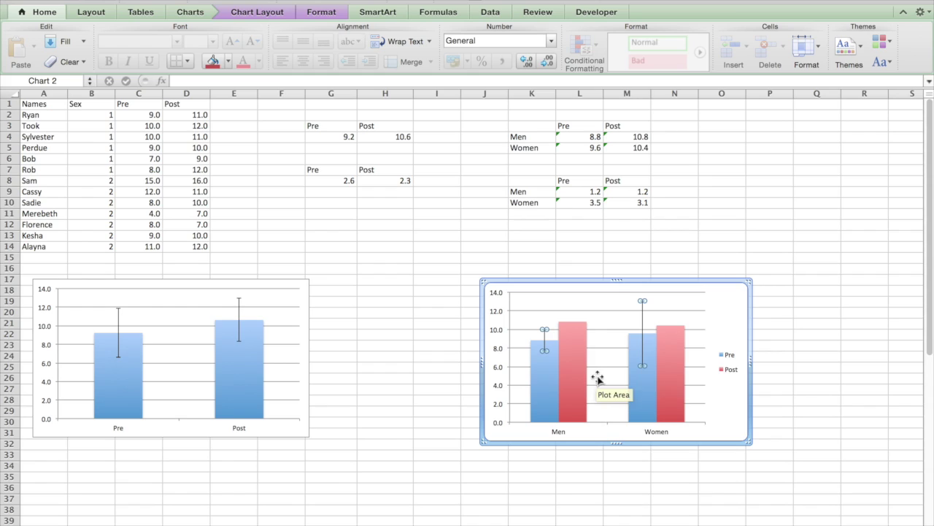
# Step: Add error bars with a custom error amount to the Post series in the men and women chart
pyautogui.click(580, 357)
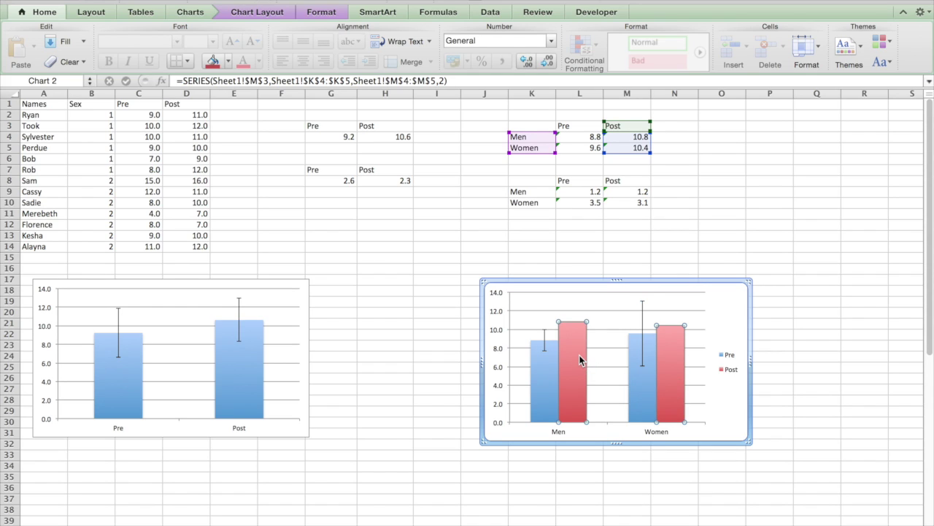
pyautogui.click(256, 12)
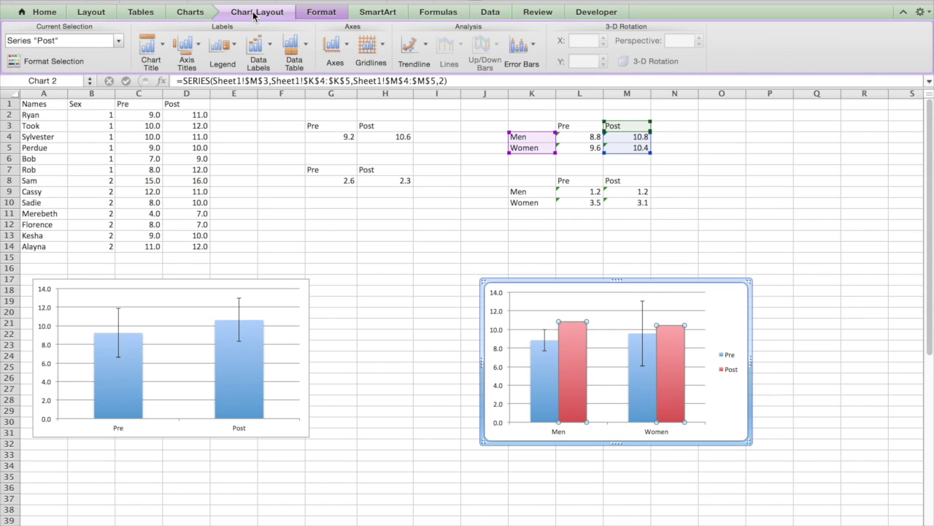
pyautogui.click(530, 49)
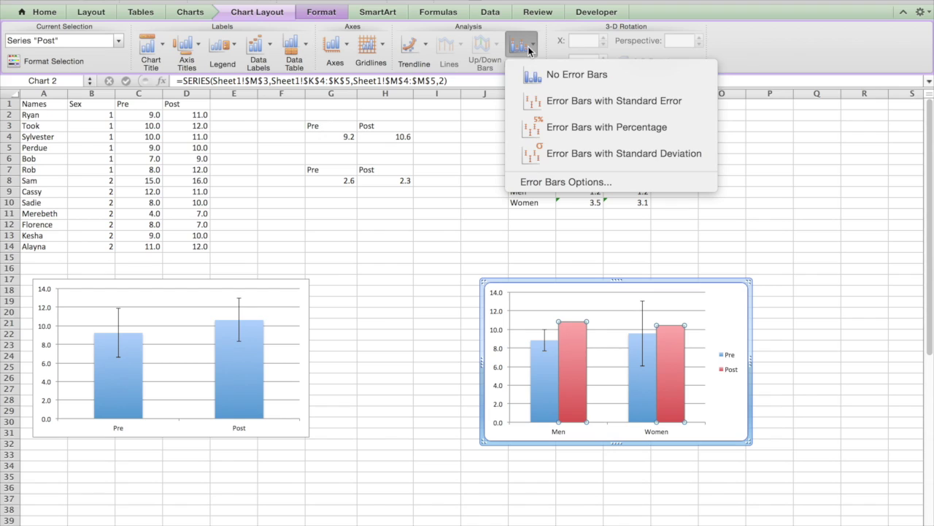
pyautogui.click(552, 182)
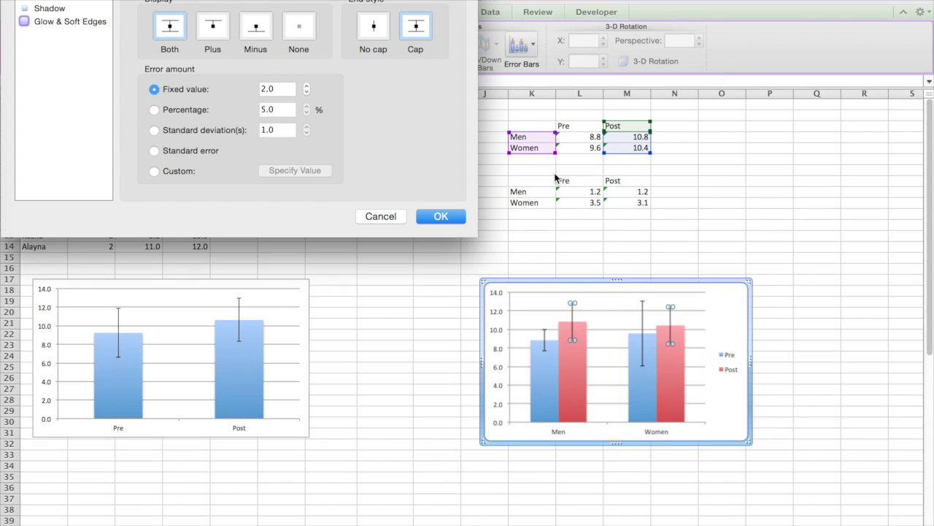
pyautogui.click(187, 172)
# Step: Specify M9:M10 as both the positive and negative error values for the Post series and apply the error bars
pyautogui.click(279, 175)
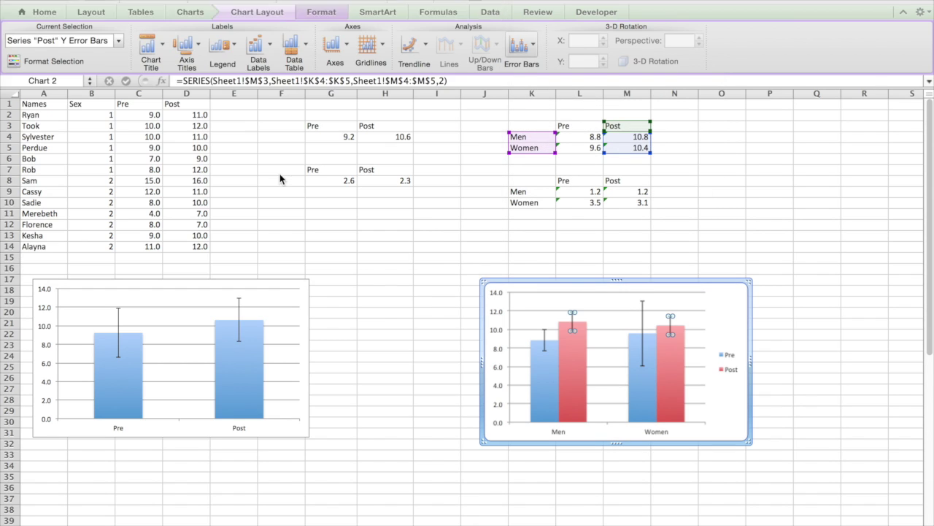
pyautogui.moveTo(642, 191); pyautogui.dragTo(643, 204)
pyautogui.click(647, 194)
pyautogui.press('Tab')
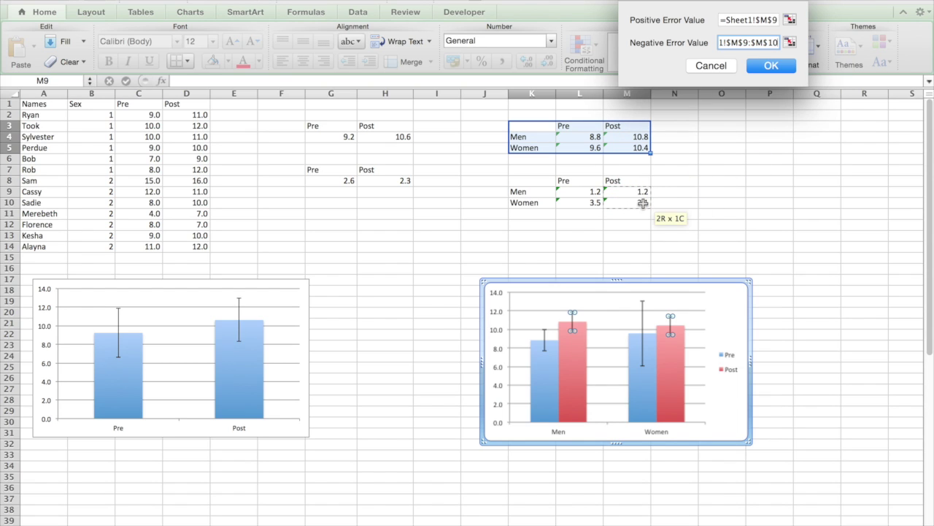
pyautogui.press('Return')
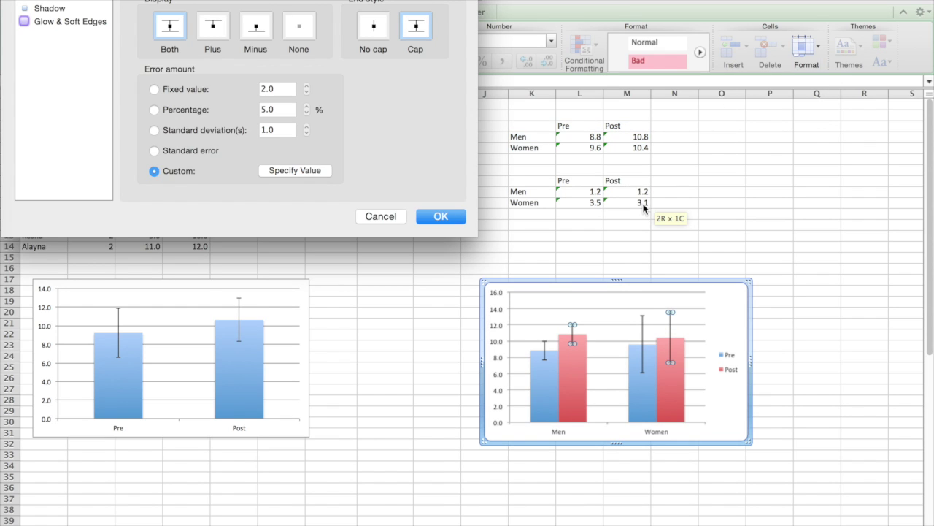
pyautogui.click(450, 216)
pyautogui.click(447, 226)
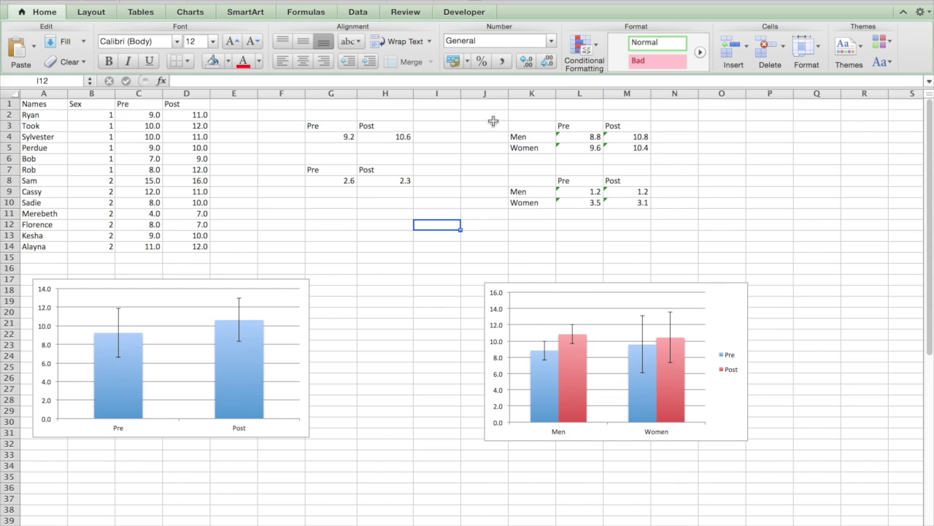
# Step: Go through the Sex column from B2 to B14 to count how many participants are coded 1 and 2
pyautogui.moveTo(549, 385)
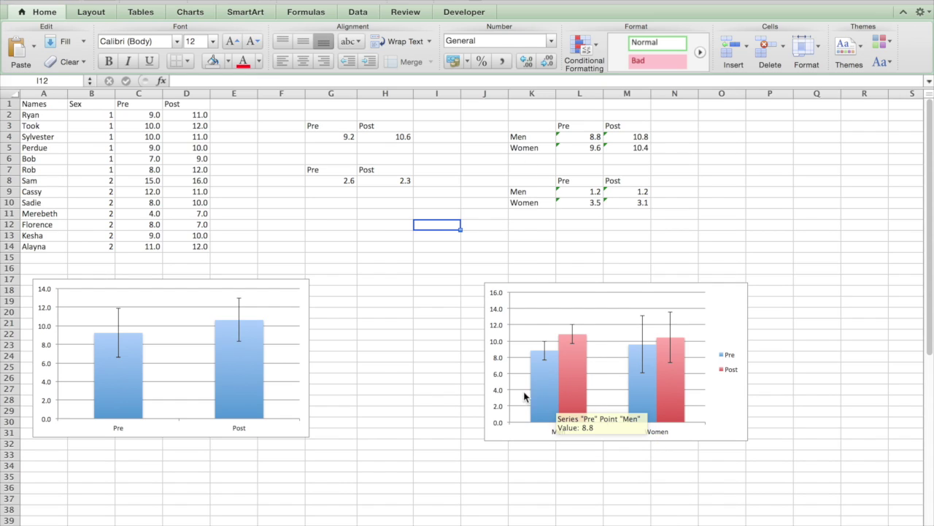
pyautogui.click(98, 117)
pyautogui.press('Down')
pyautogui.press('Down')
pyautogui.press('Down')
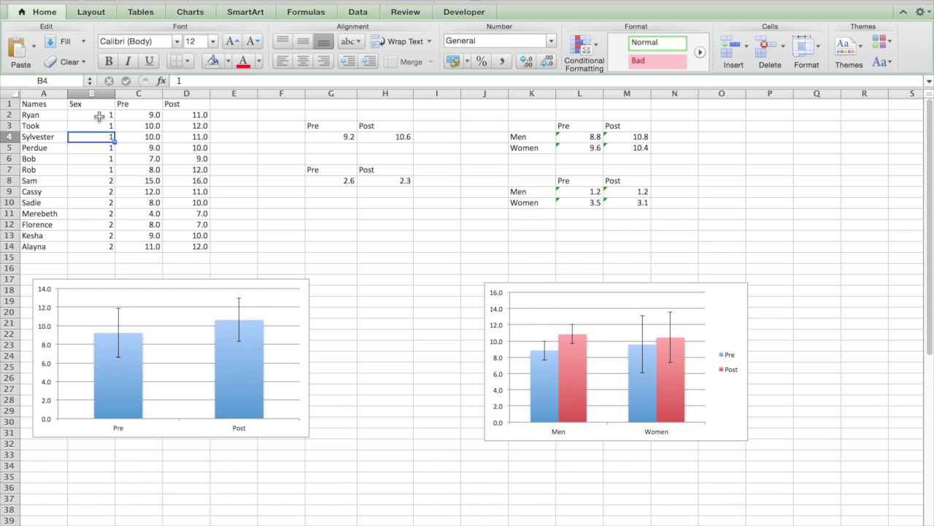
pyautogui.press('Down')
pyautogui.press('Down')
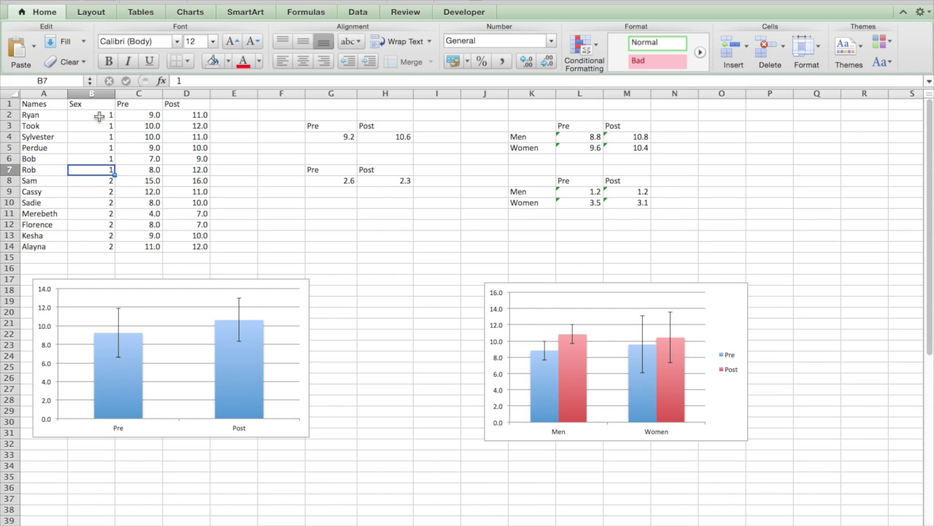
pyautogui.press('Down')
pyautogui.press('Down')
pyautogui.press('Down')
pyautogui.press('Down')
pyautogui.press('Down')
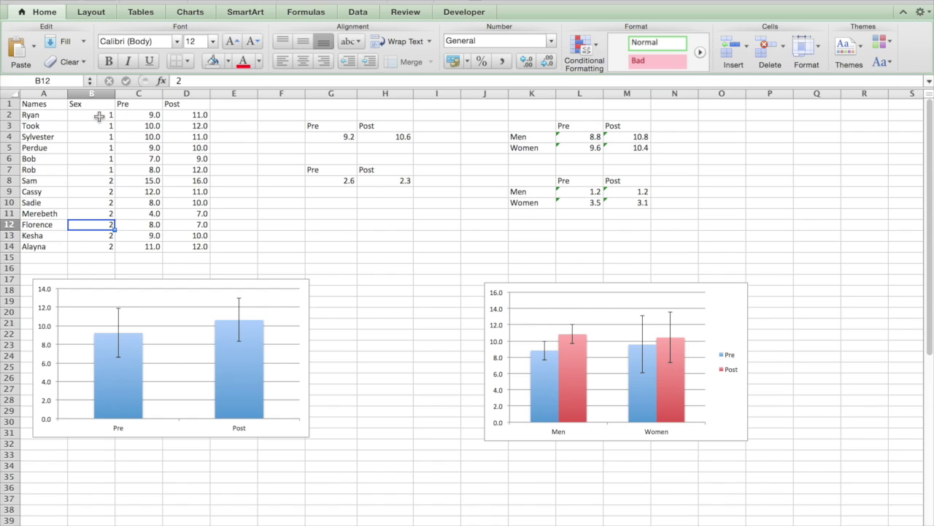
pyautogui.press('Down')
pyautogui.press('Down')
# Step: Add the sample sizes to the averages table labels: "Men (n=6)" in K4 and "Women (n=7)" in K5
pyautogui.click(531, 135)
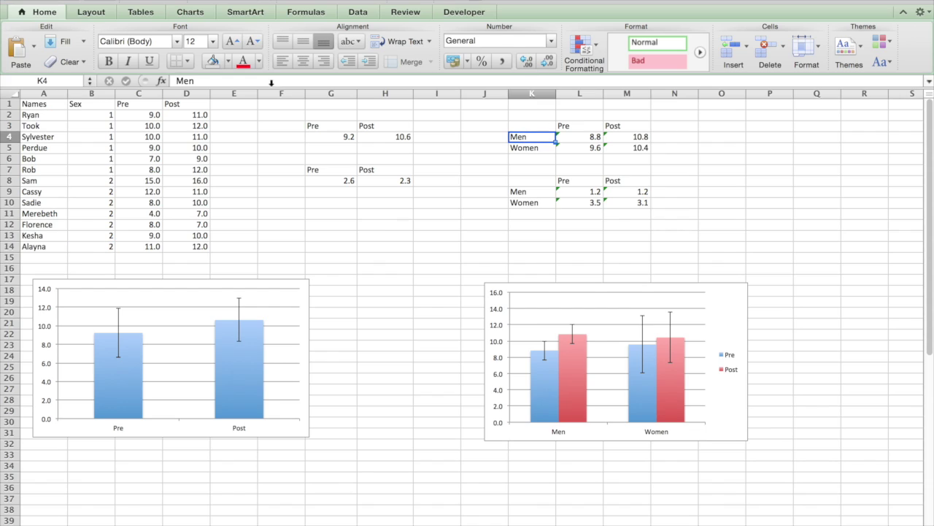
pyautogui.click(239, 80)
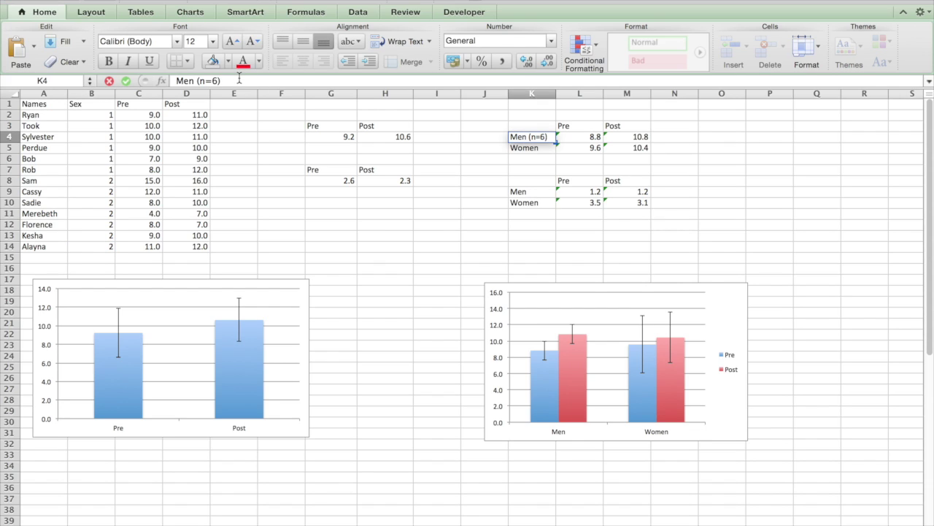
pyautogui.press('Return')
pyautogui.click(232, 81)
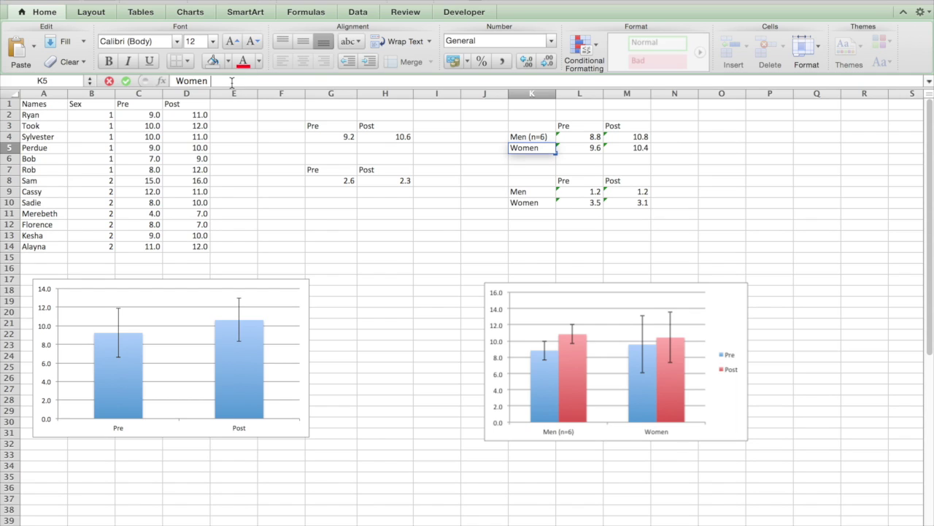
pyautogui.write('(n=7)')
pyautogui.press('Return')
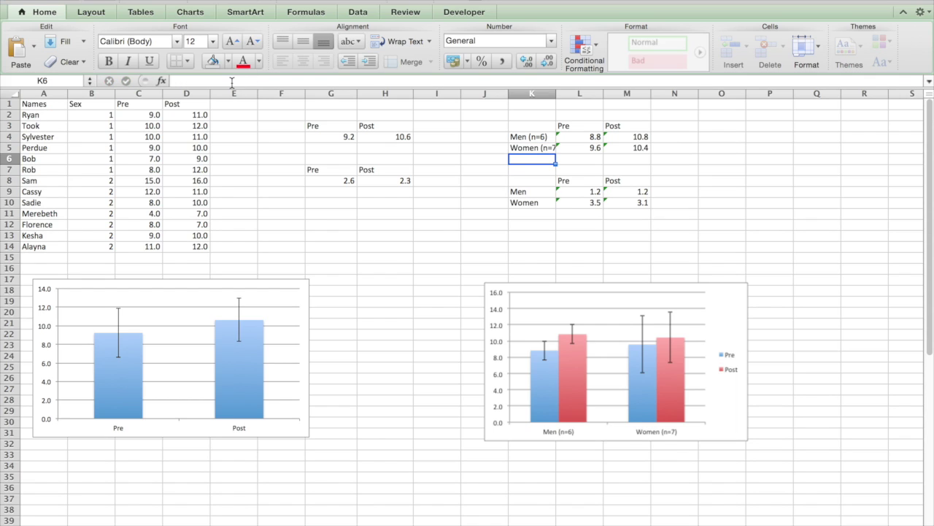
# Step: Set all text in the men and women chart to Arial, size 20
pyautogui.click(723, 409)
pyautogui.click(212, 42)
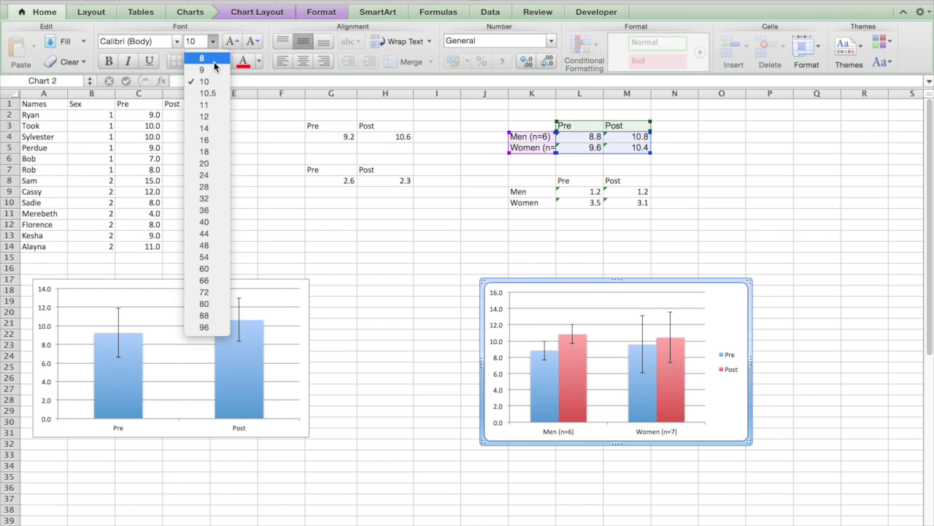
pyautogui.click(218, 157)
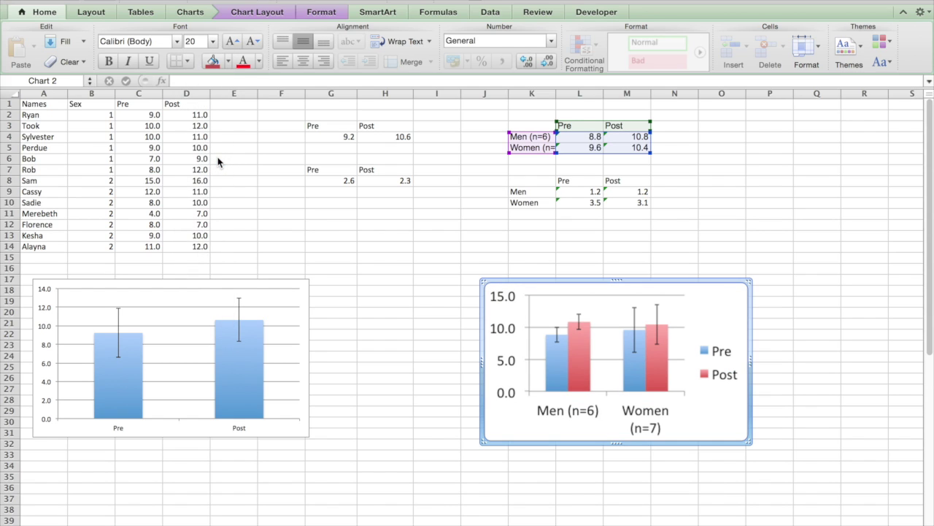
pyautogui.click(177, 42)
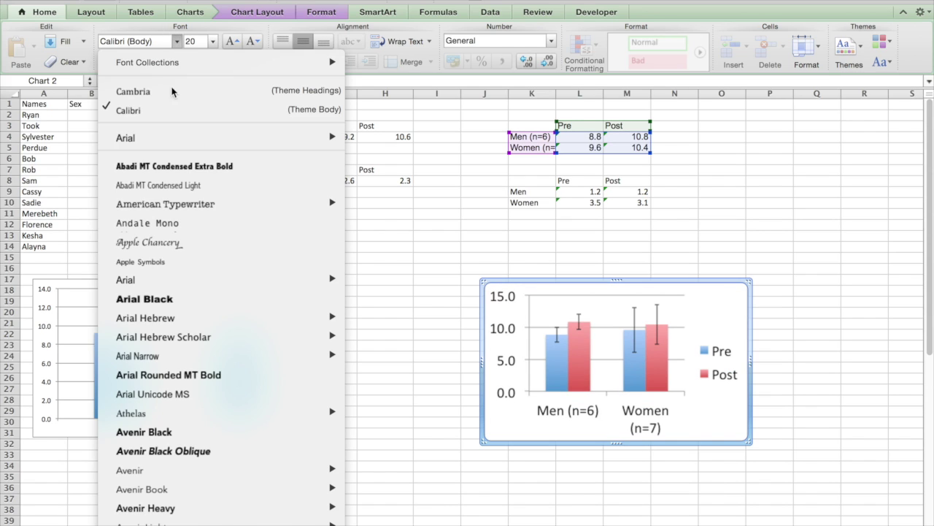
pyautogui.click(372, 139)
# Step: Enlarge the men and women chart so it spans from about I15 to Q38
pyautogui.moveTo(483, 283); pyautogui.dragTo(442, 254)
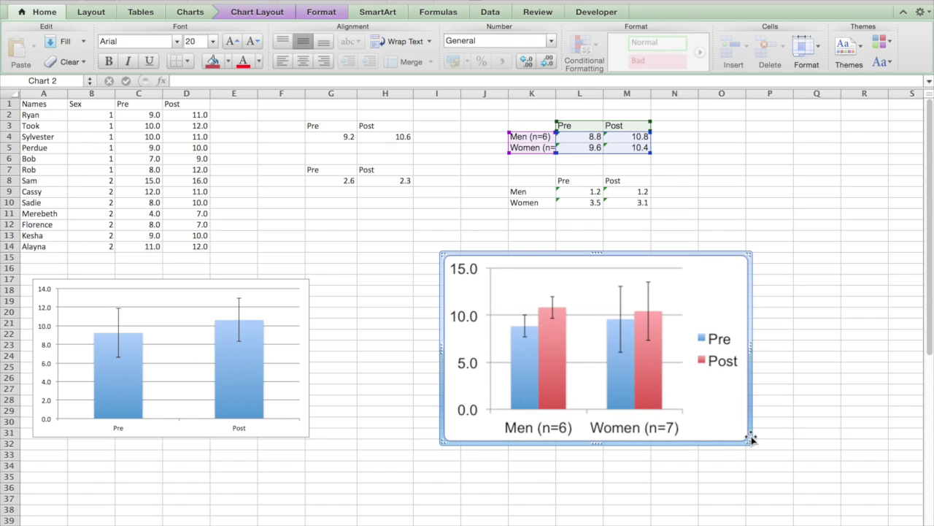
pyautogui.moveTo(752, 439); pyautogui.dragTo(818, 501)
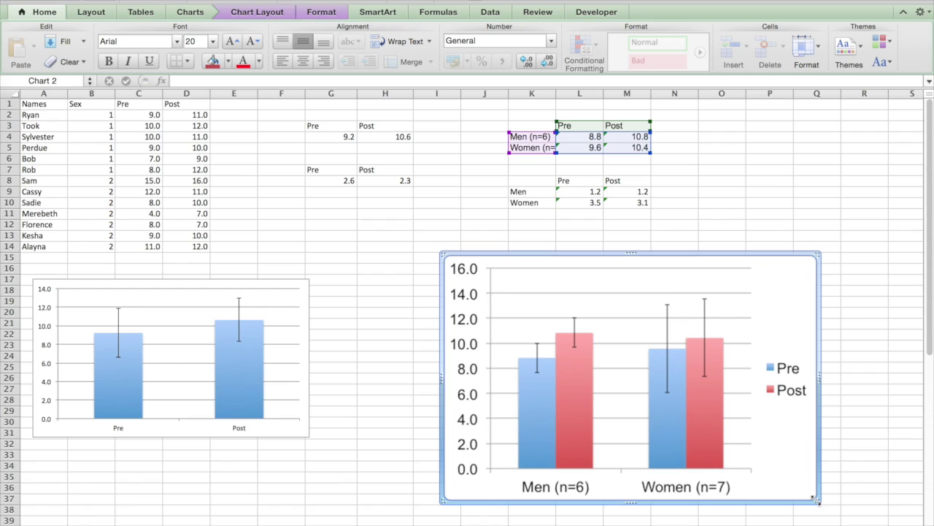
pyautogui.moveTo(816, 499); pyautogui.dragTo(831, 513)
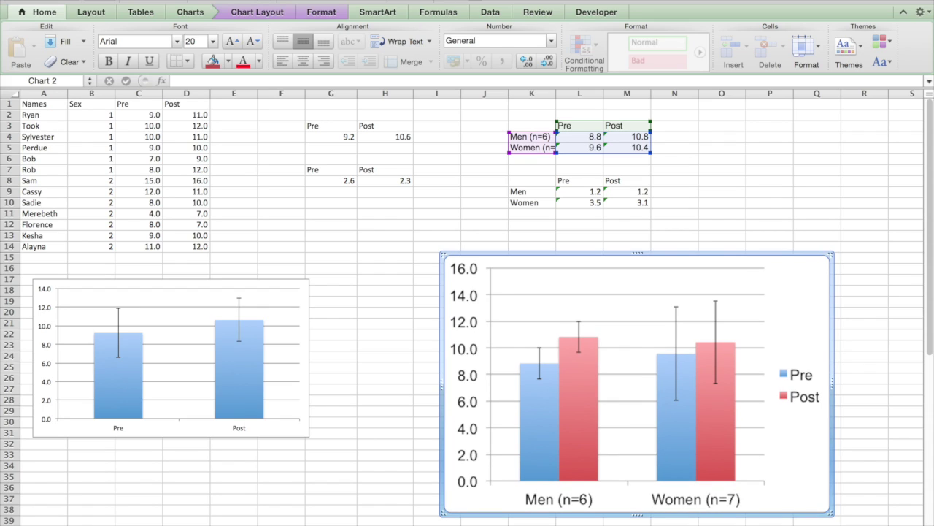
# Step: Give the Pre columns in the men and women chart a medium grey fill and a black outline
pyautogui.click(525, 437)
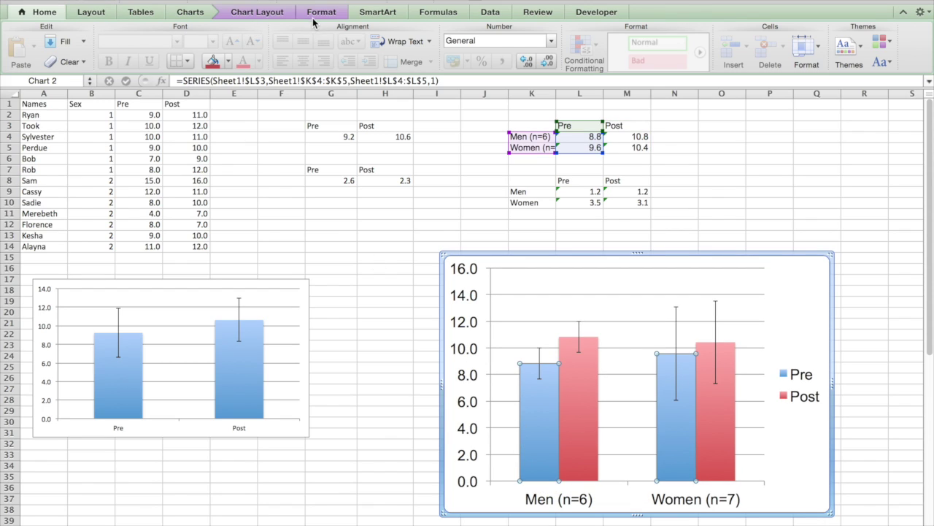
pyautogui.click(109, 13)
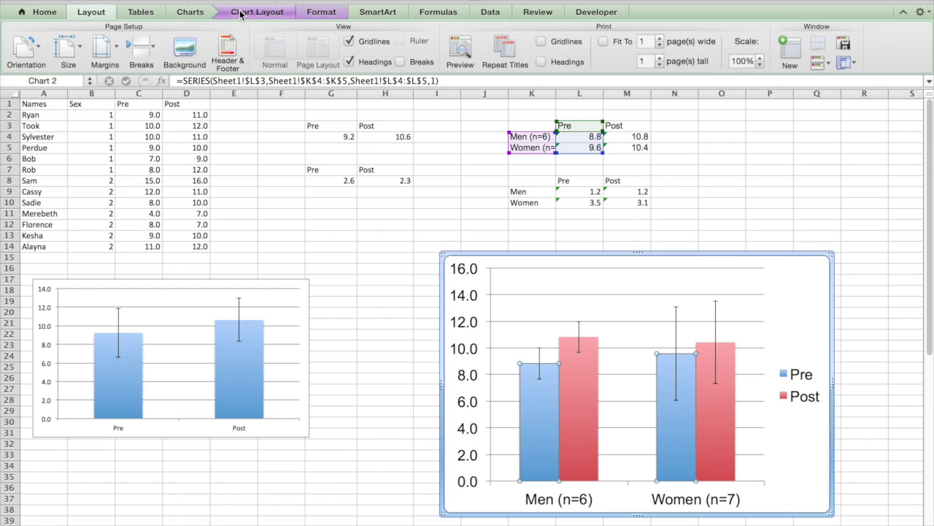
pyautogui.click(315, 13)
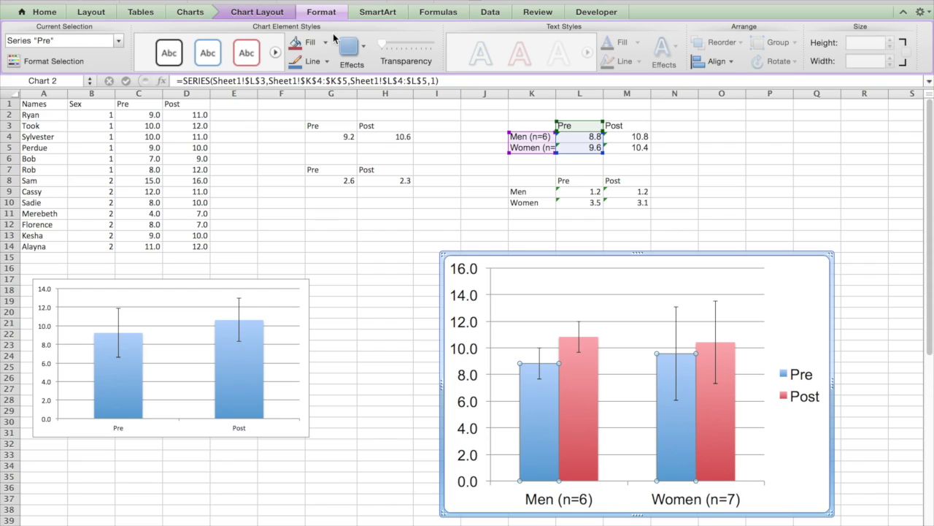
pyautogui.click(325, 42)
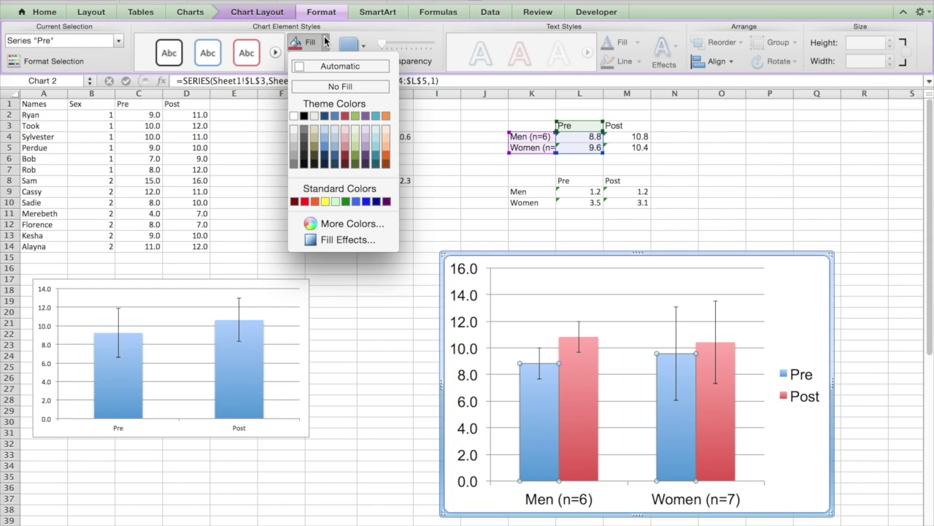
pyautogui.click(293, 162)
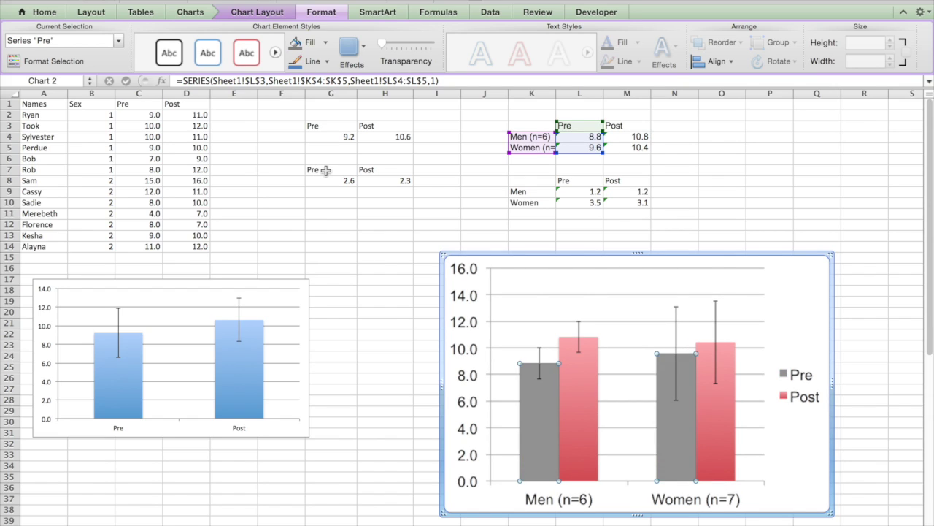
pyautogui.click(328, 62)
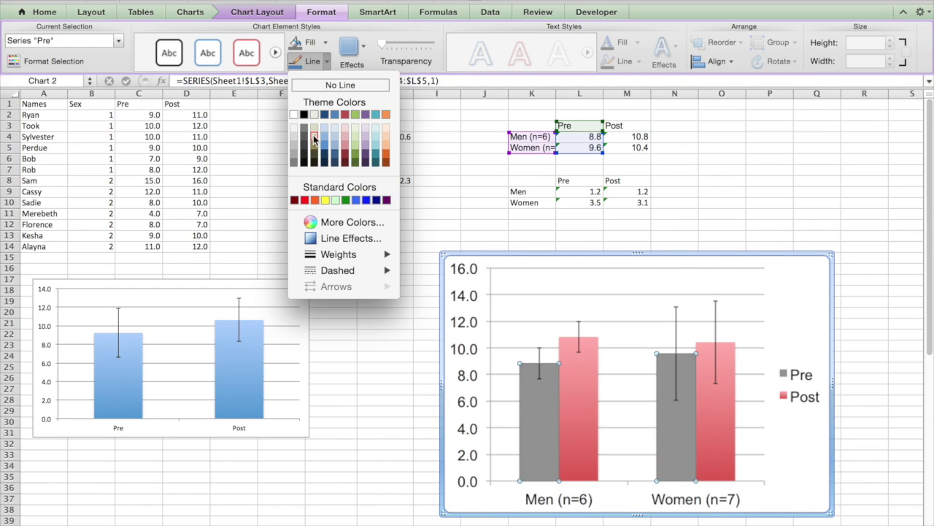
pyautogui.click(305, 117)
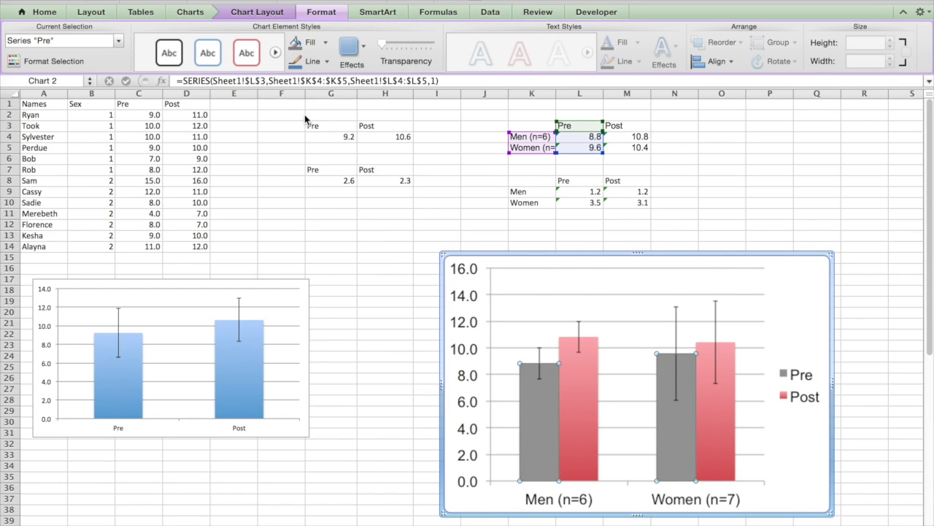
# Step: Give the Post columns in the men and women chart a black outline and a very dark grey fill
pyautogui.click(568, 381)
pyautogui.click(327, 63)
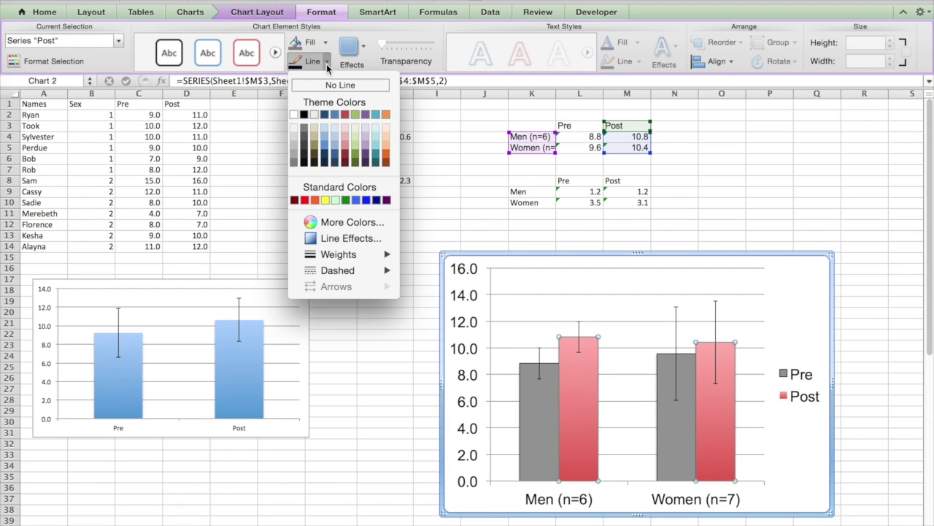
pyautogui.click(327, 47)
pyautogui.click(326, 44)
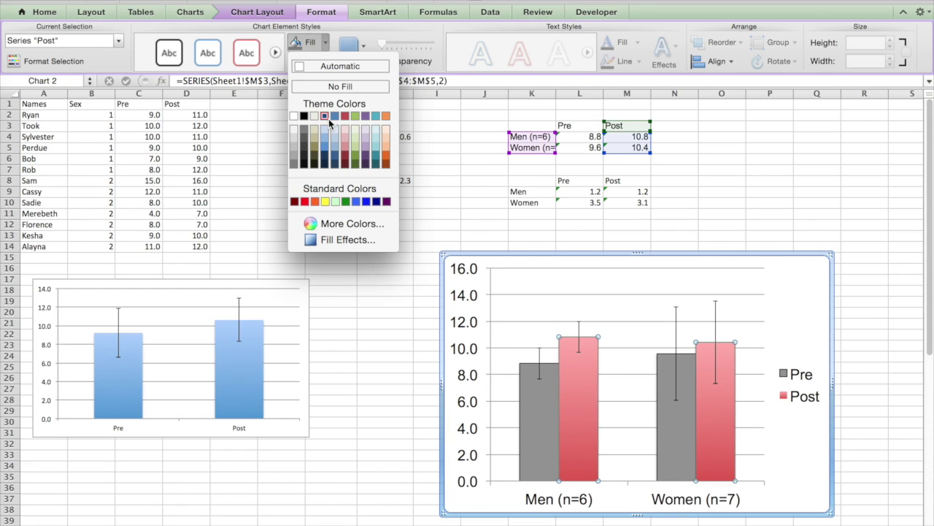
pyautogui.click(302, 159)
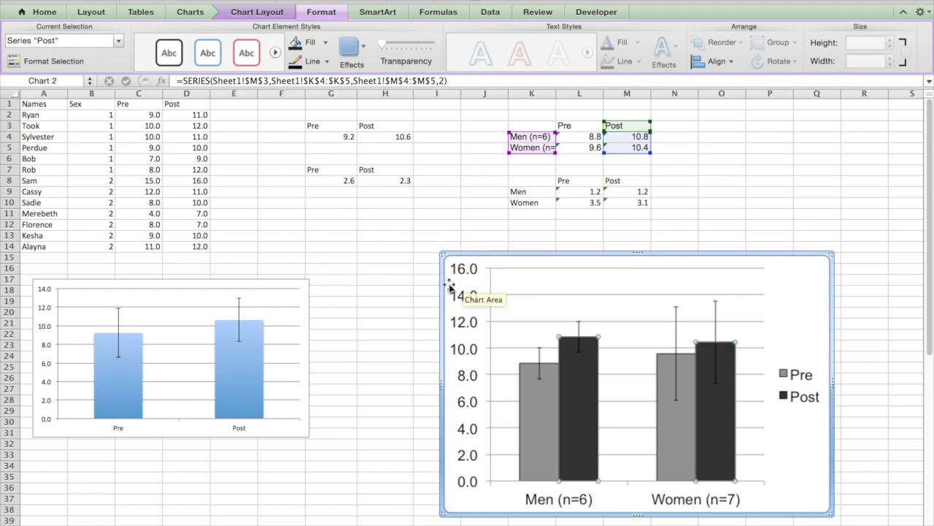
pyautogui.click(396, 303)
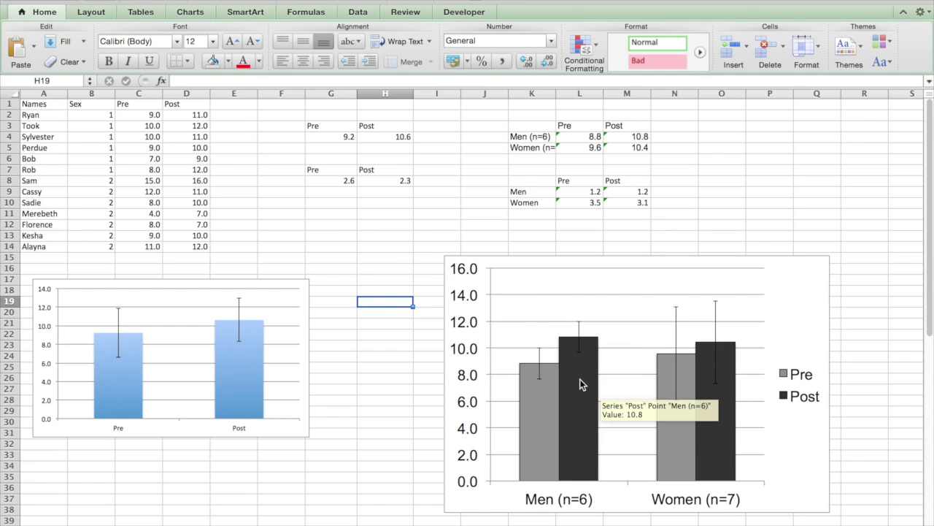
# Step: Change the fill of the Post columns in the men and women chart to a very light grey
pyautogui.click(583, 383)
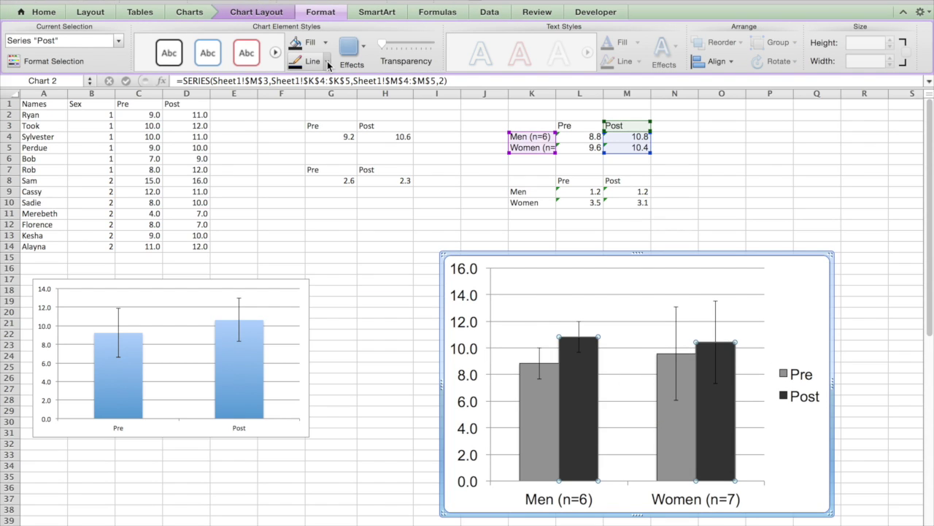
pyautogui.click(325, 42)
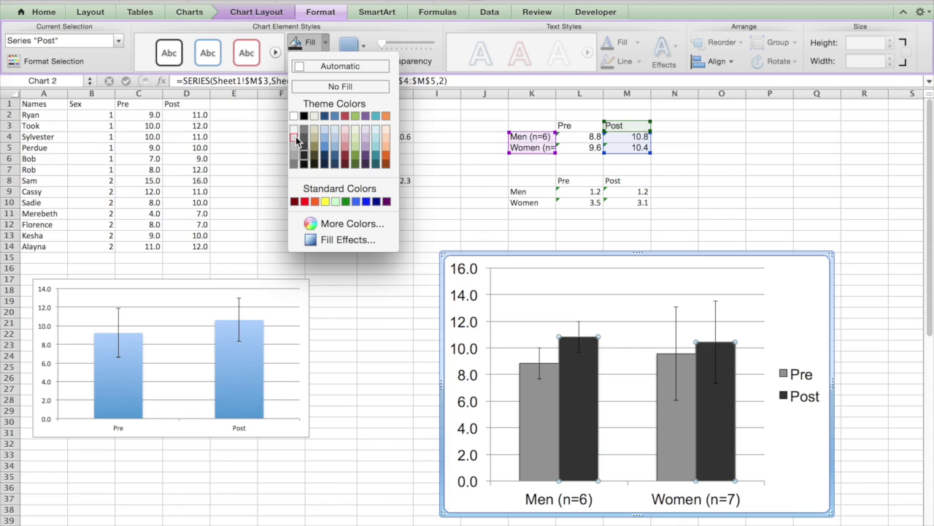
pyautogui.click(295, 130)
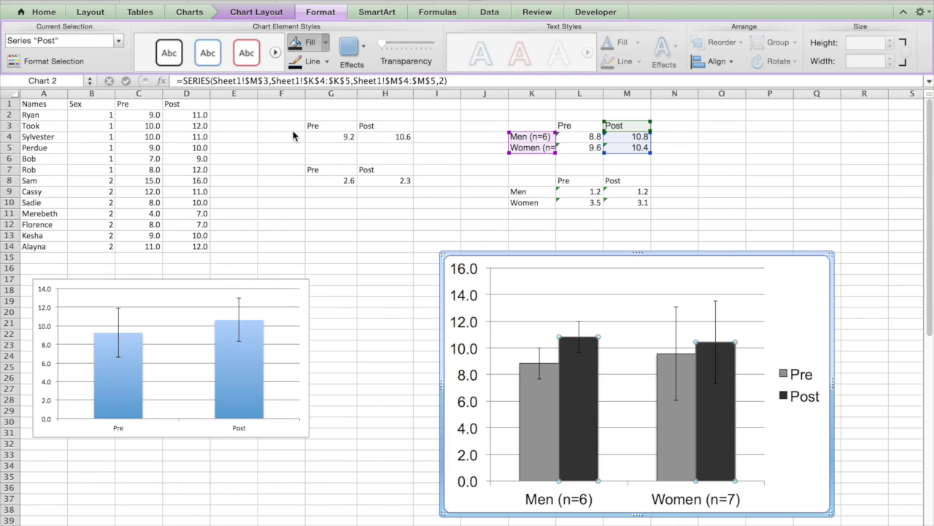
pyautogui.click(387, 249)
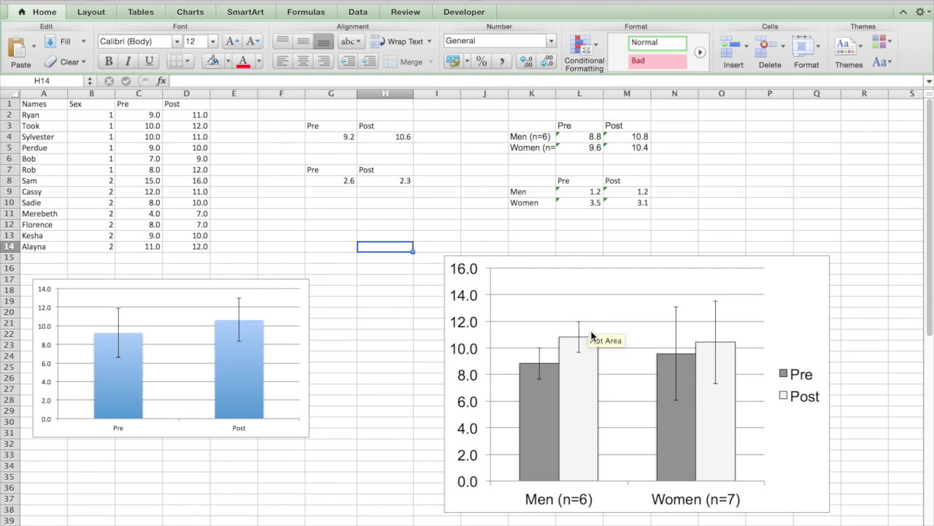
# Step: Add a horizontally oriented title to the vertical axis of the men and women chart, reading "Vertical Jump Height (inch)"
pyautogui.moveTo(594, 338)
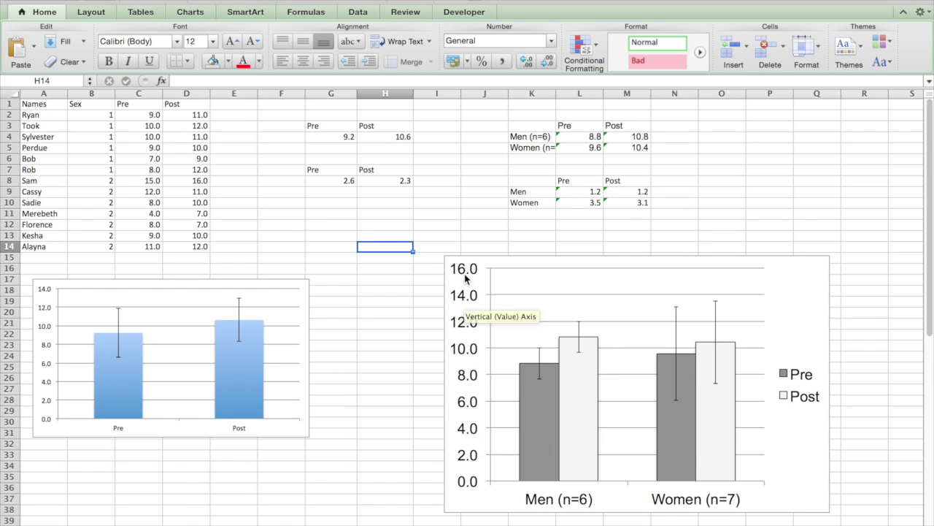
pyautogui.click(469, 319)
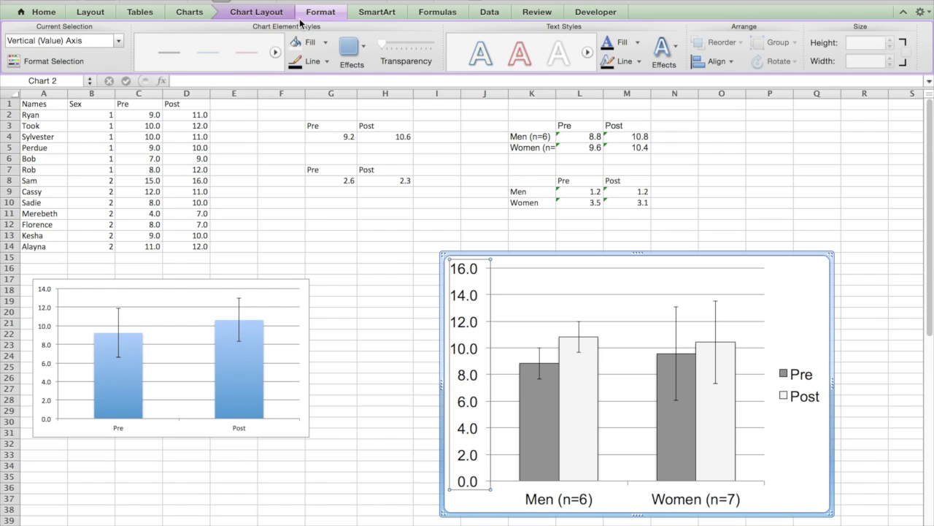
pyautogui.click(274, 16)
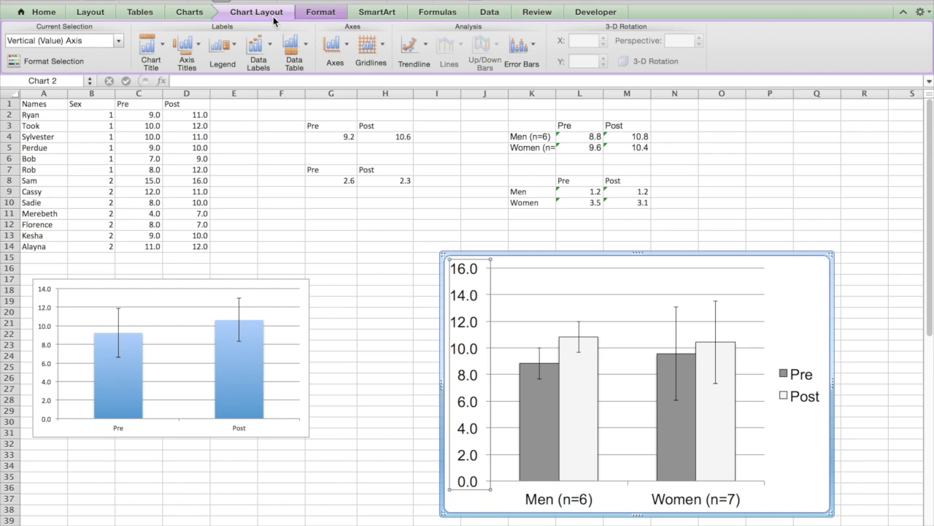
pyautogui.click(198, 45)
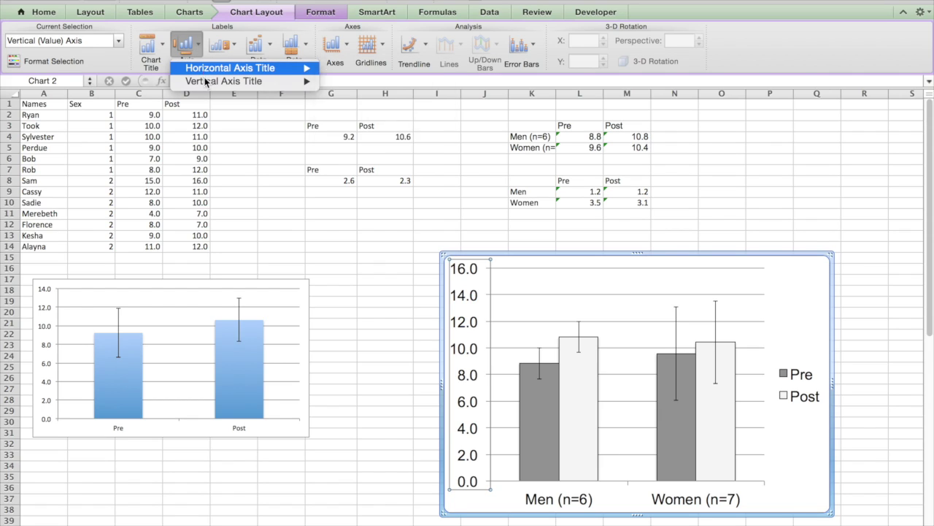
pyautogui.moveTo(208, 86)
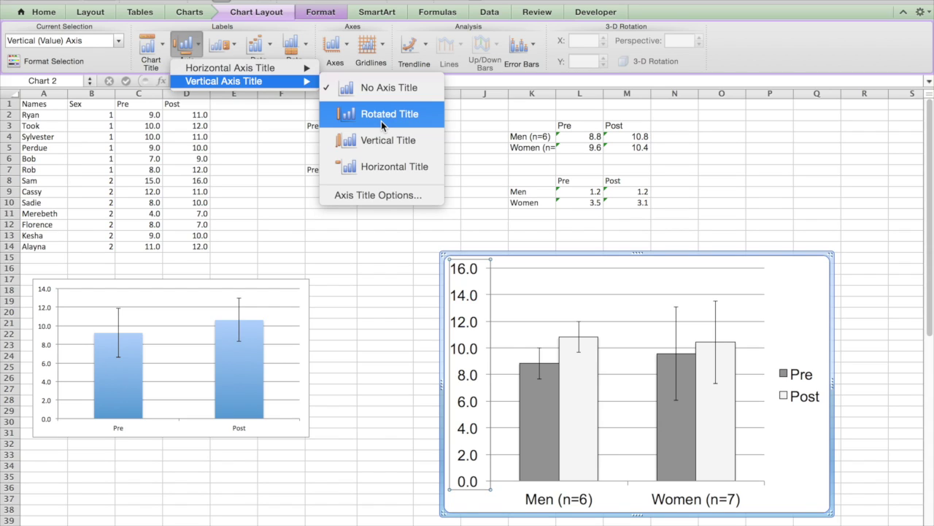
pyautogui.click(386, 166)
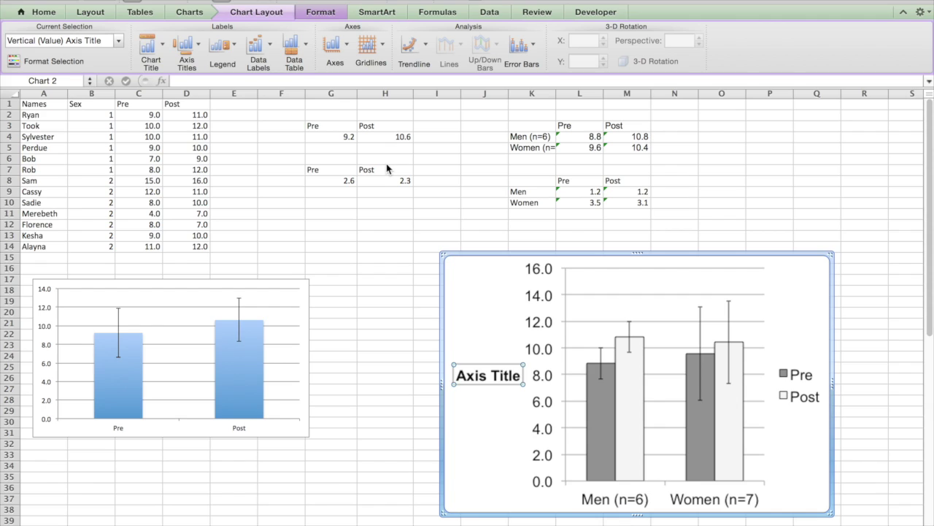
pyautogui.tripleClick(476, 376)
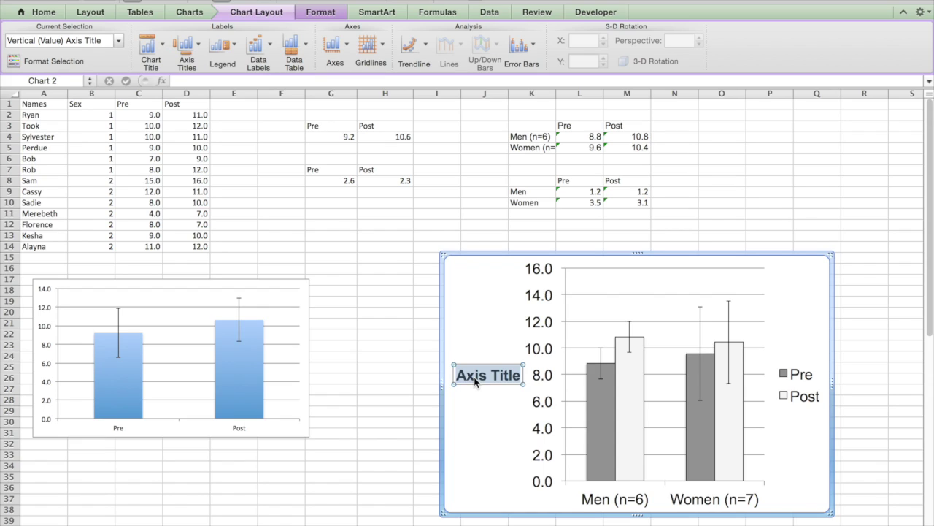
pyautogui.write('Vertical Jump')
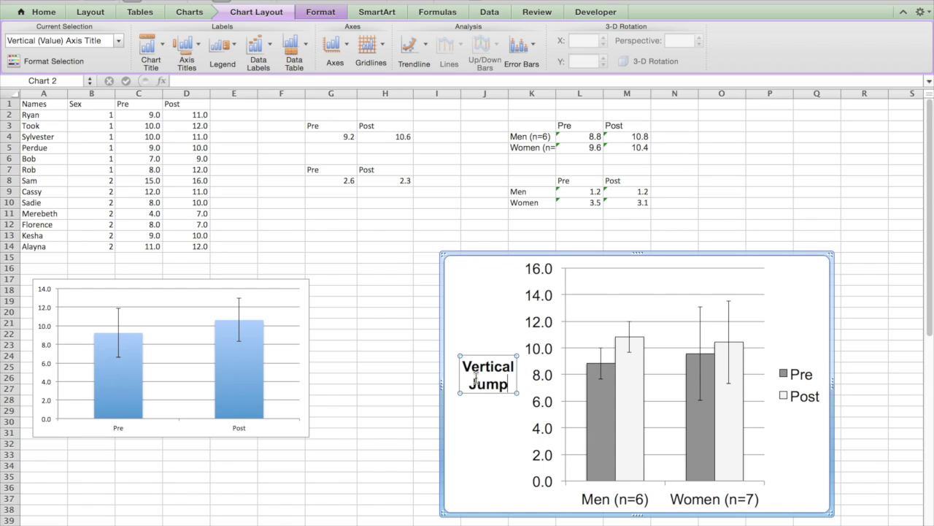
pyautogui.write(' Height (i')
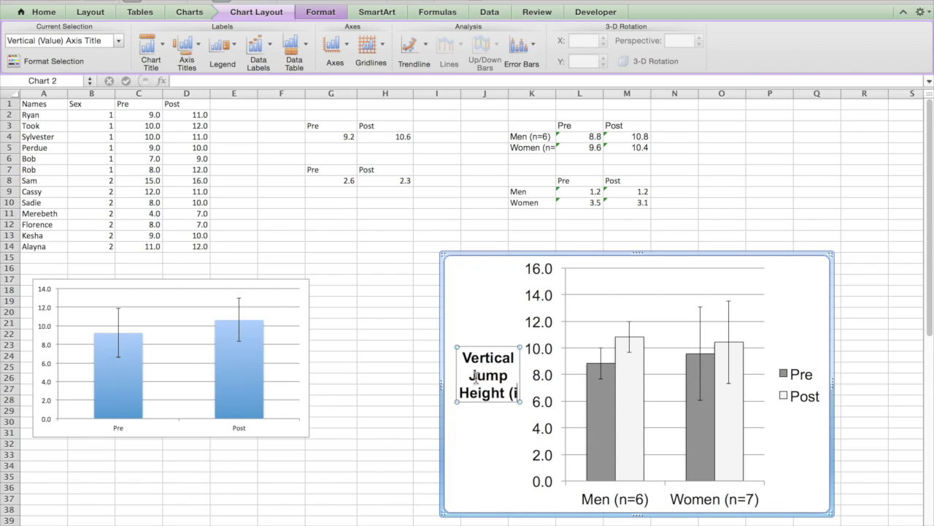
pyautogui.write('nch)')
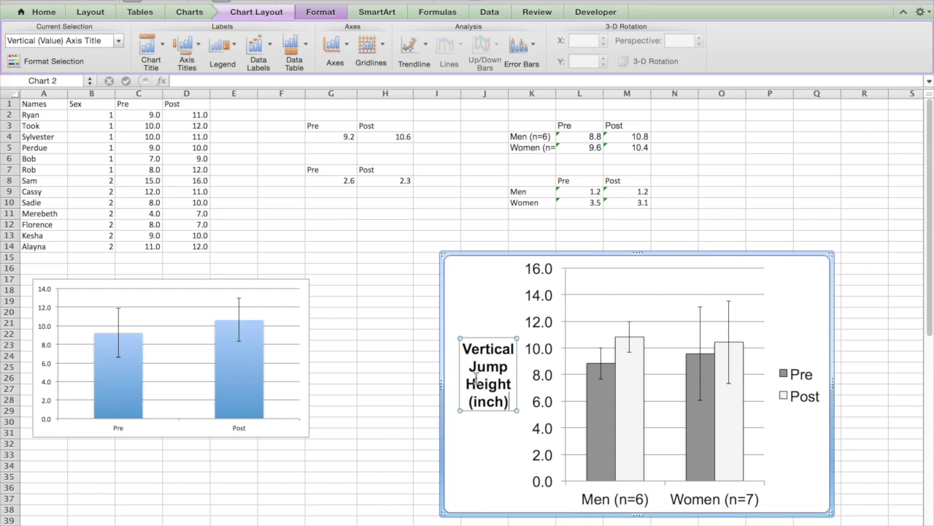
pyautogui.click(473, 312)
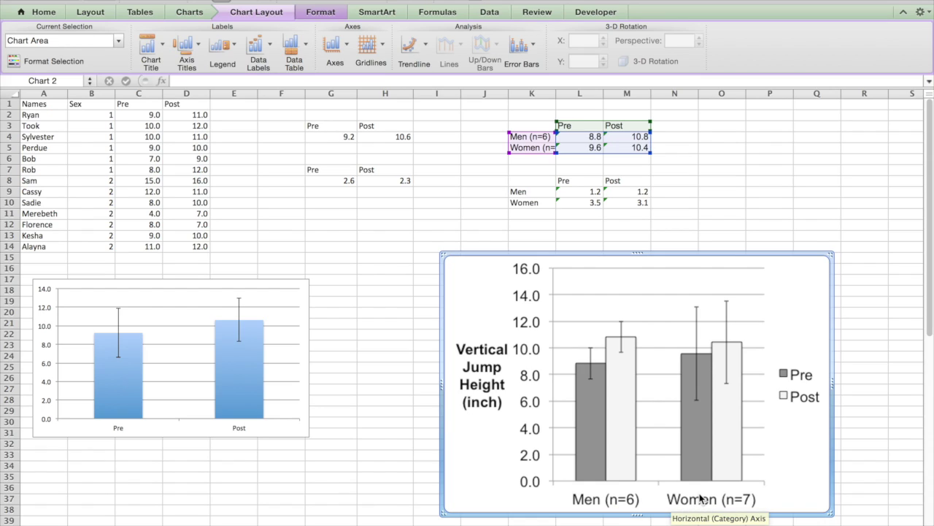
# Step: Add a title below the horizontal axis of the men and women chart, reading "Sex"
pyautogui.click(185, 51)
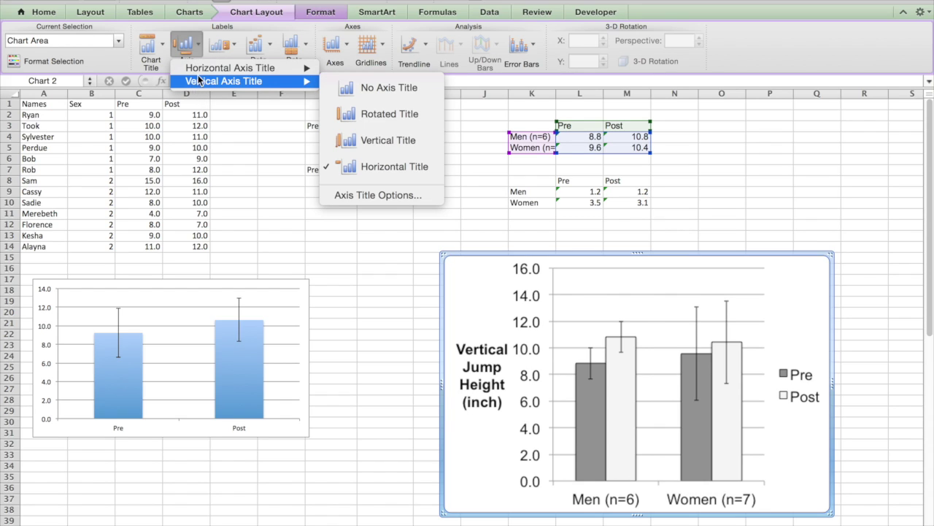
pyautogui.moveTo(219, 68)
pyautogui.click(387, 101)
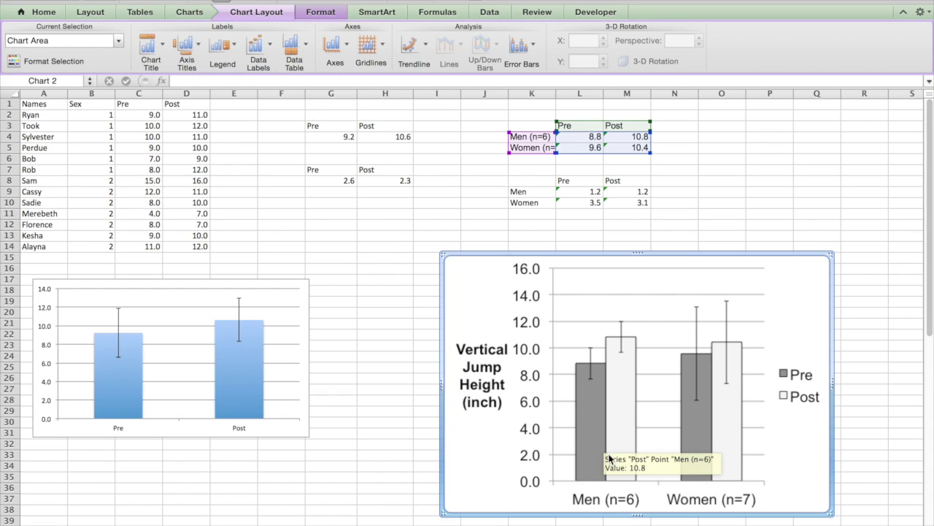
pyautogui.tripleClick(644, 496)
pyautogui.write('Sex')
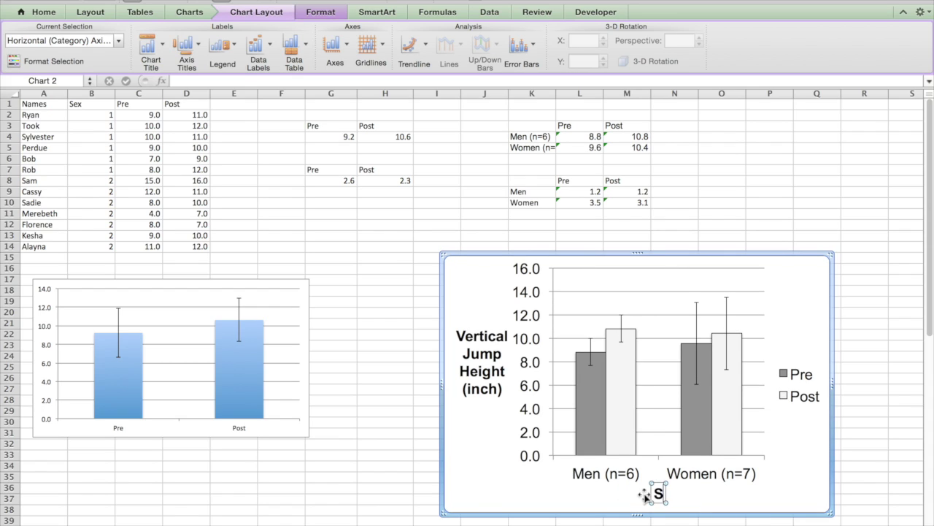
pyautogui.click(537, 494)
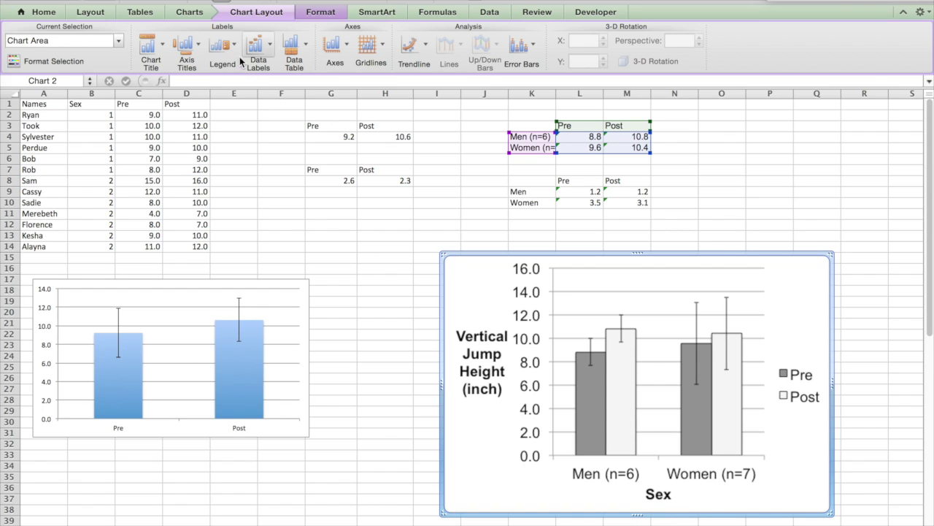
pyautogui.click(161, 48)
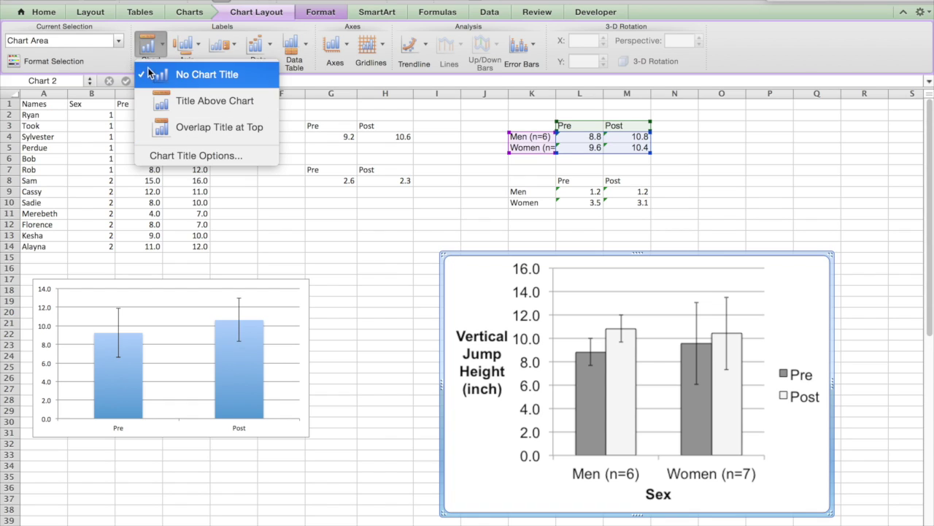
pyautogui.click(162, 40)
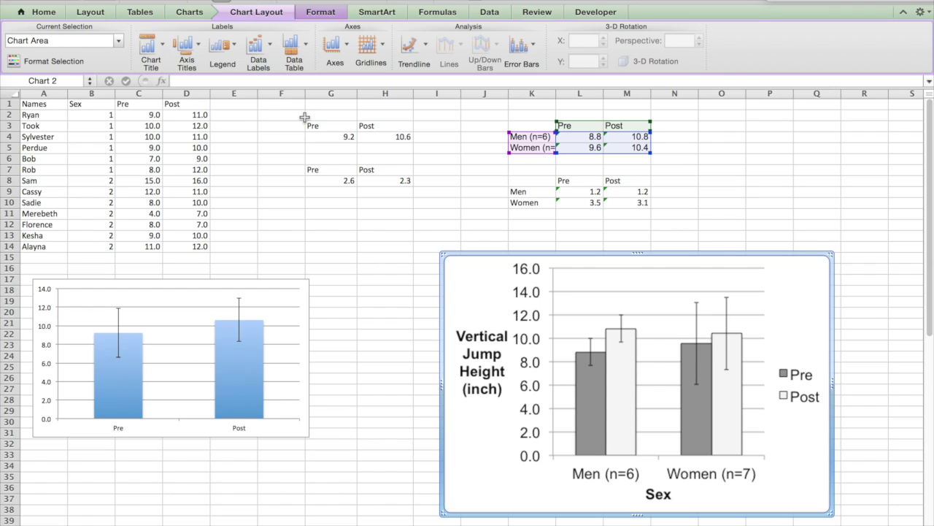
# Step: Move the legend of the men and women chart into the upper middle of the plot area, between the two column groups
pyautogui.click(234, 45)
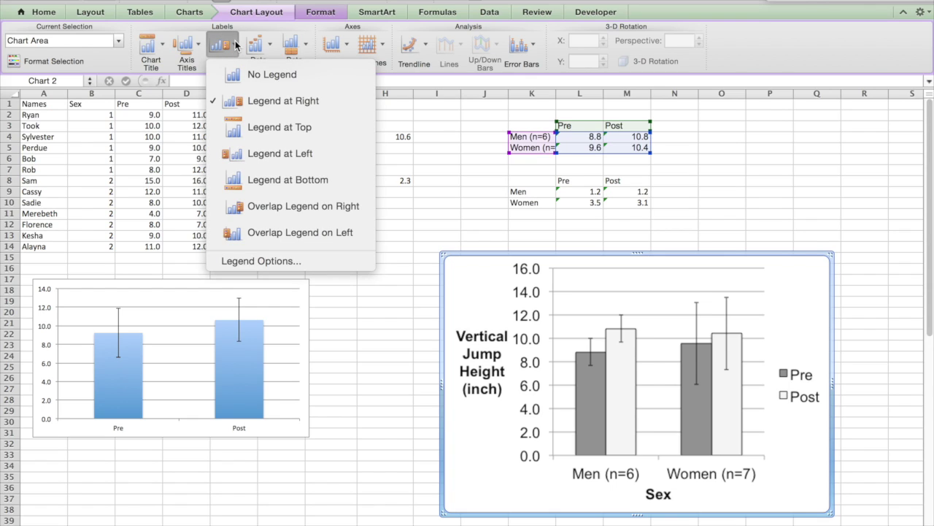
pyautogui.click(297, 207)
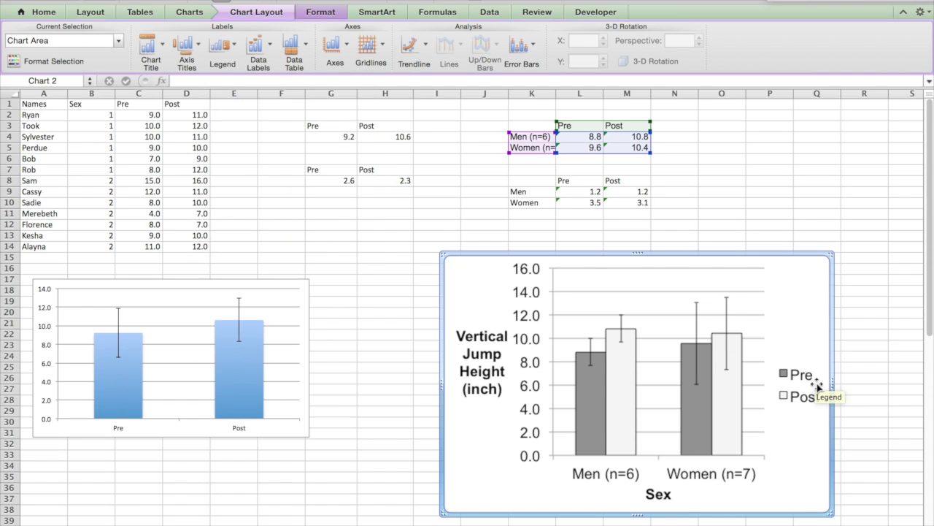
pyautogui.moveTo(806, 387); pyautogui.dragTo(687, 295)
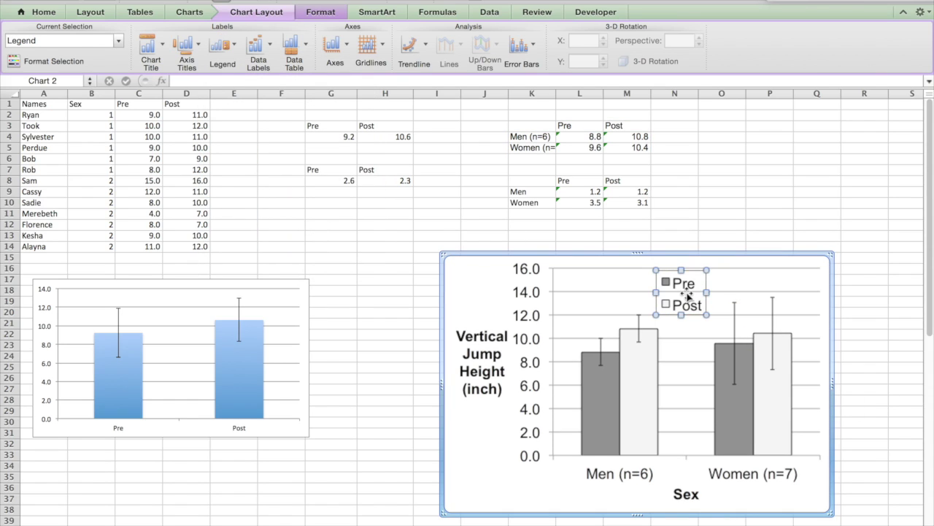
# Step: Widen the men and women chart slightly and give its legend a solid white fill
pyautogui.click(833, 381)
pyautogui.moveTo(832, 381); pyautogui.dragTo(864, 381)
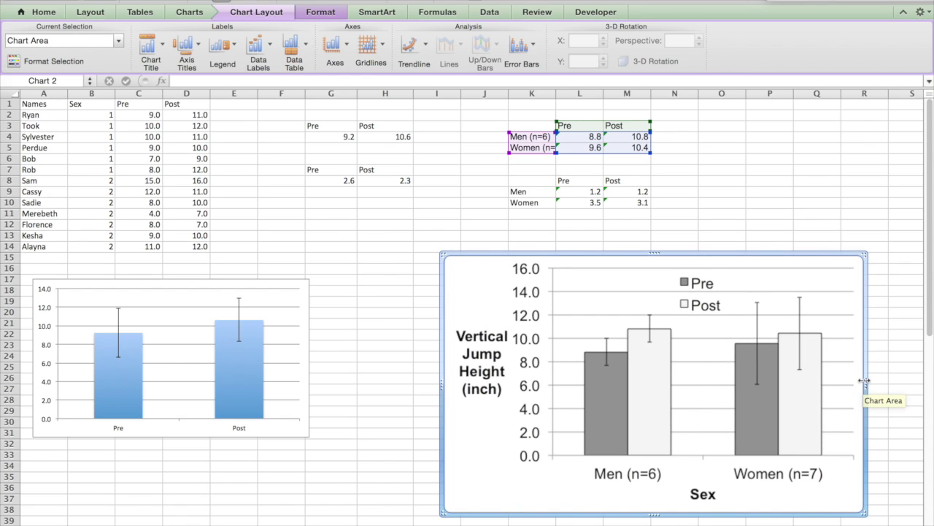
pyautogui.click(683, 282)
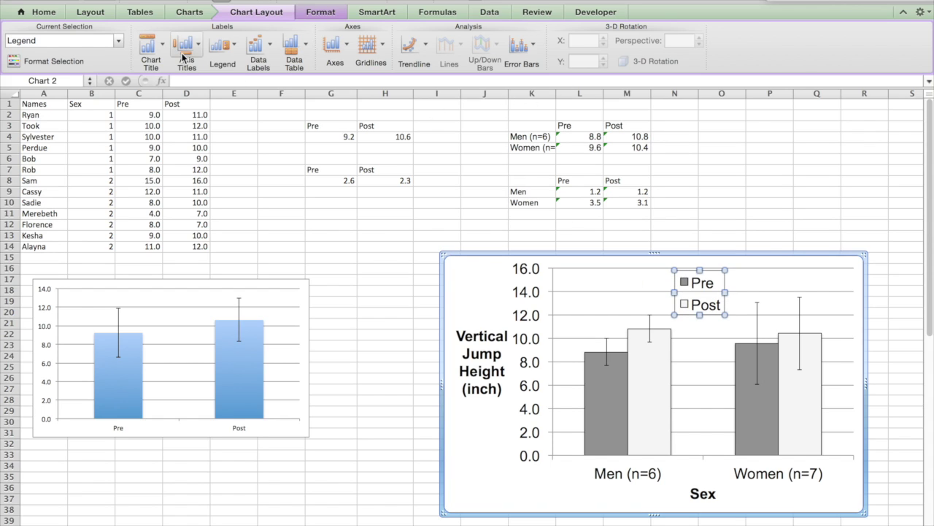
pyautogui.click(245, 13)
pyautogui.click(310, 13)
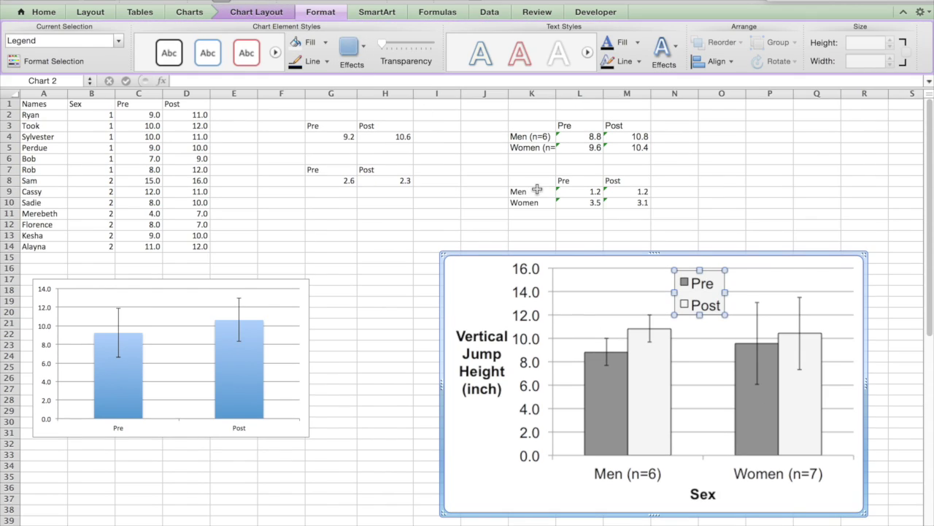
pyautogui.click(327, 48)
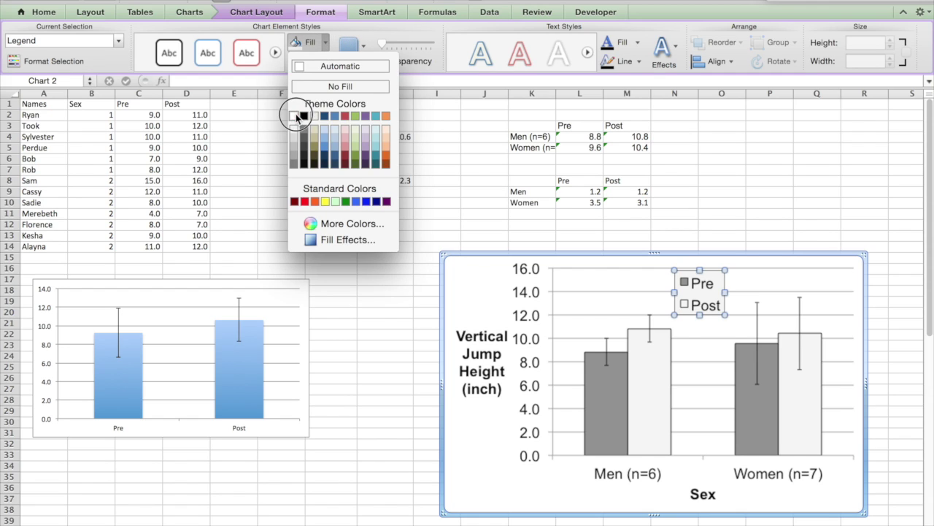
pyautogui.click(293, 113)
pyautogui.click(603, 279)
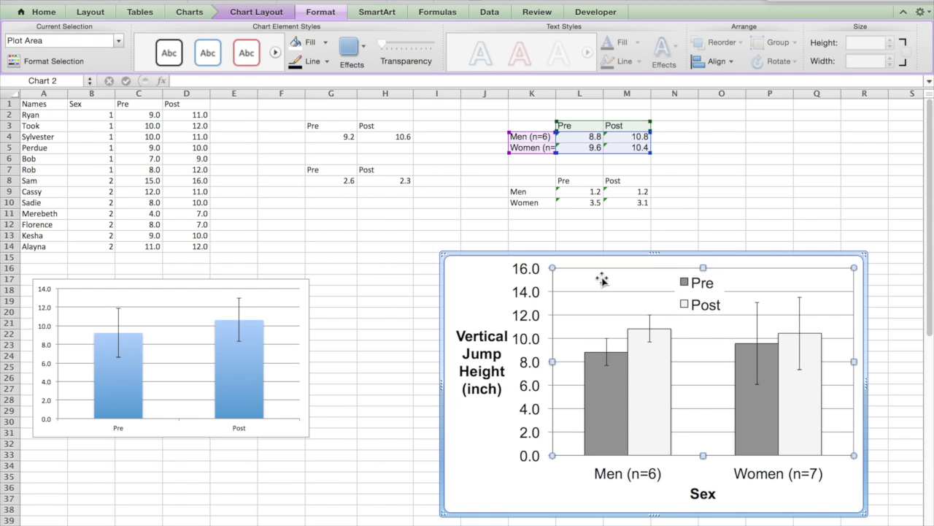
# Step: Add data labels centred inside the columns of the men and women chart
pyautogui.click(271, 17)
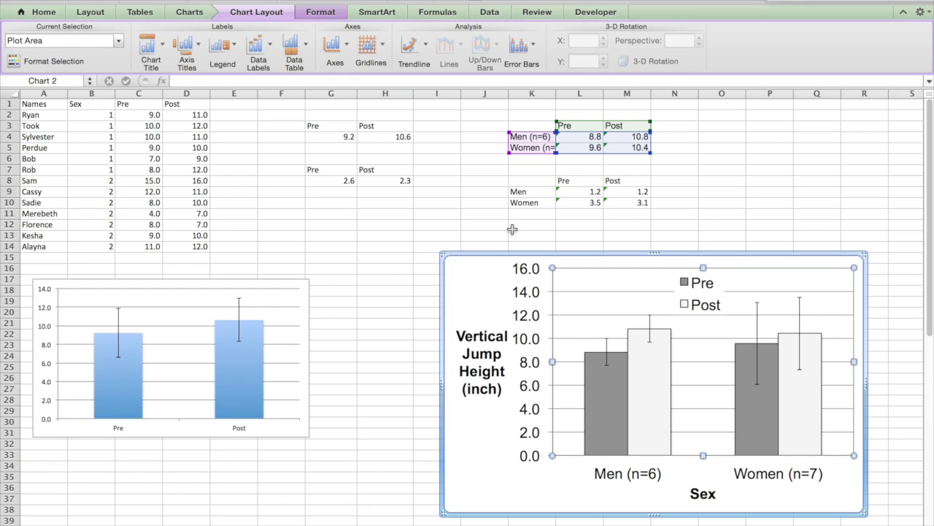
pyautogui.click(269, 45)
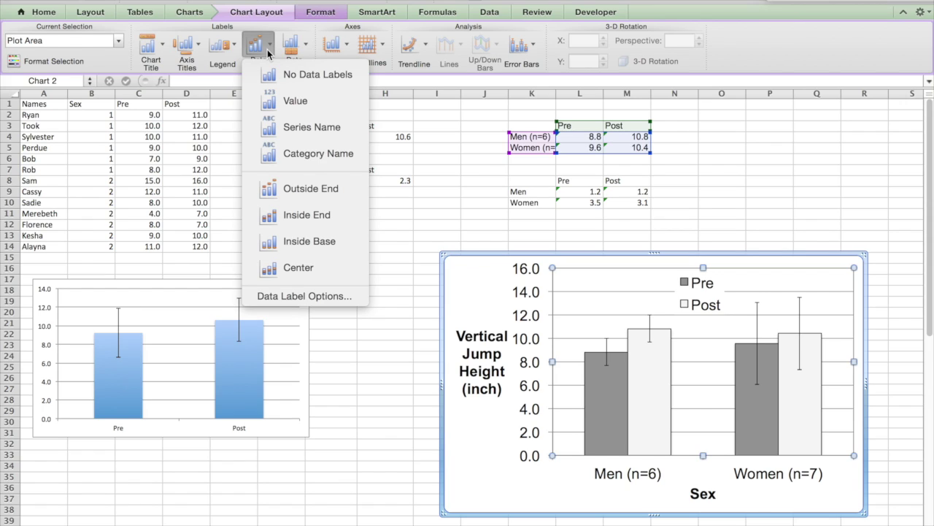
pyautogui.click(296, 268)
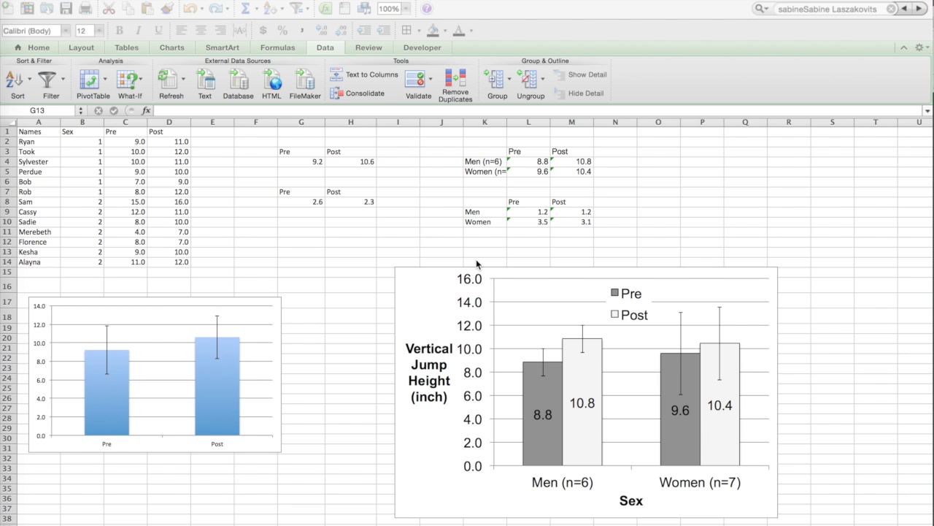
# Step: Enter a two-tailed paired t-test in G13 comparing Pre and Post scores: =TTEST(C2:C14,D2:D14,2,1)
pyautogui.click(313, 252)
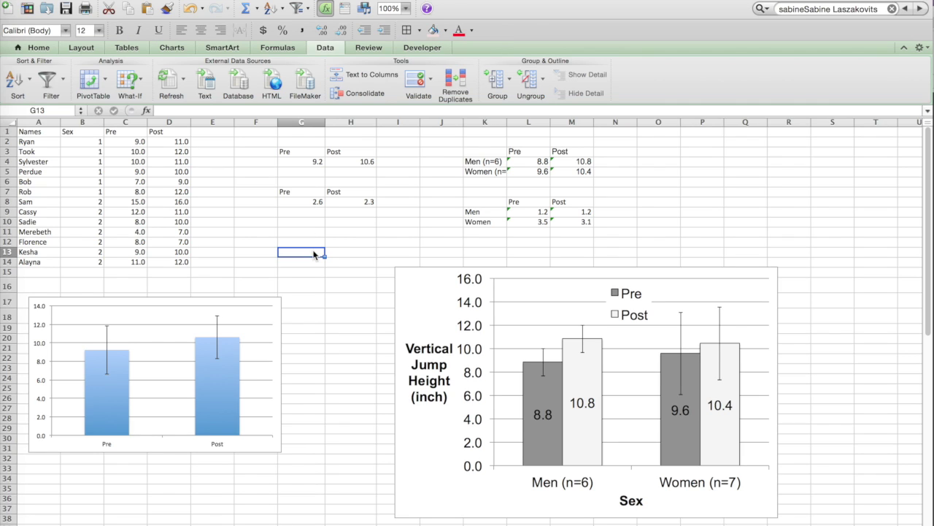
pyautogui.write('=tTEST')
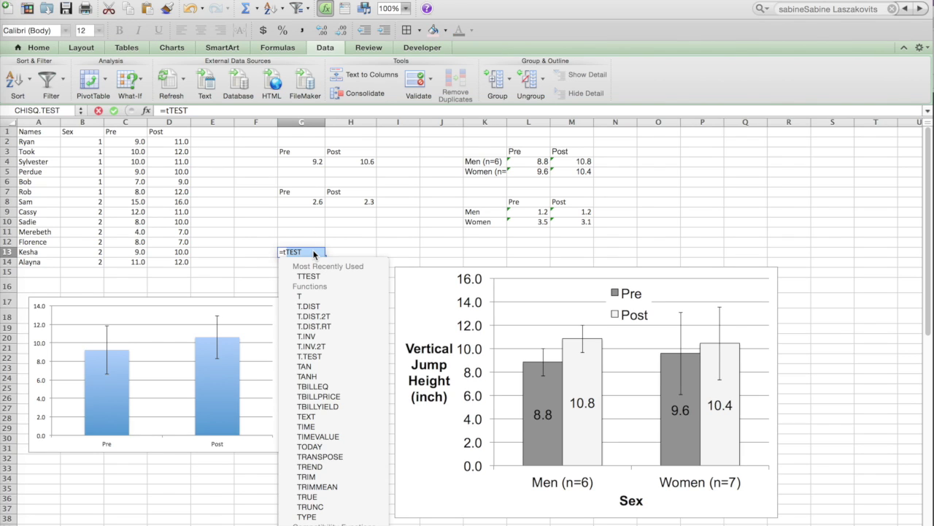
pyautogui.write('test')
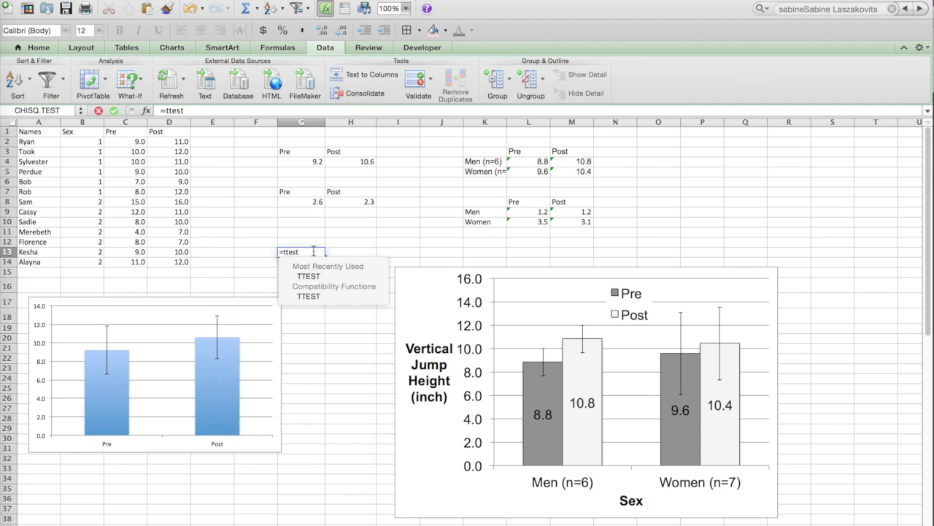
pyautogui.write('(')
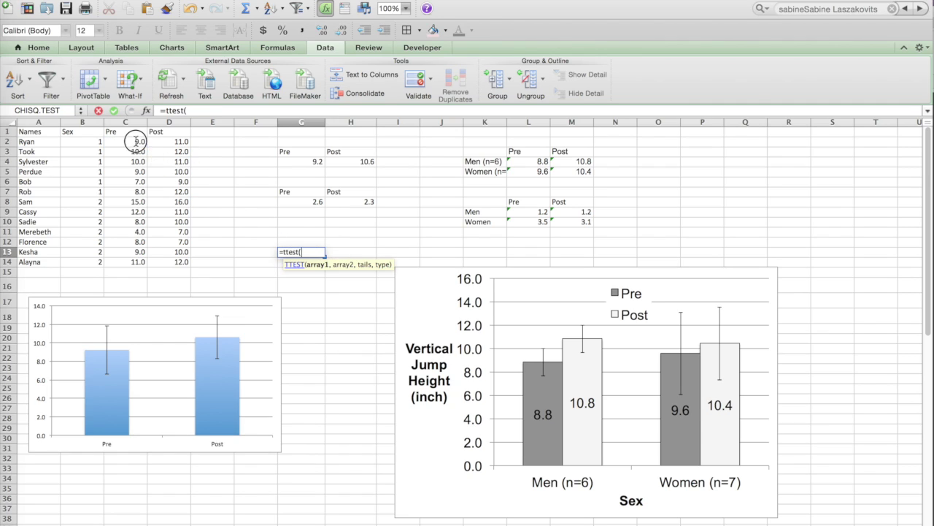
pyautogui.moveTo(136, 141); pyautogui.dragTo(135, 262)
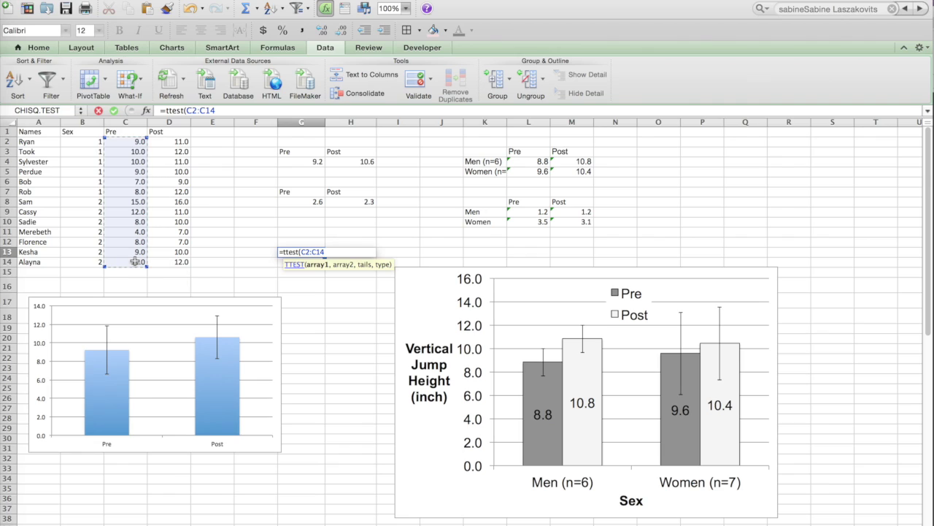
pyautogui.write(',')
pyautogui.moveTo(166, 141); pyautogui.dragTo(165, 260)
pyautogui.write(',')
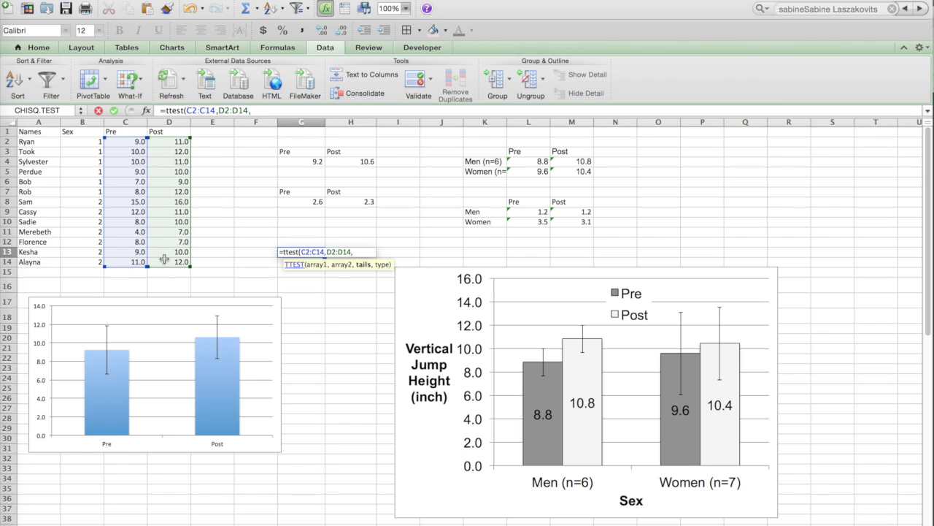
pyautogui.write('2,1')
pyautogui.press('Return')
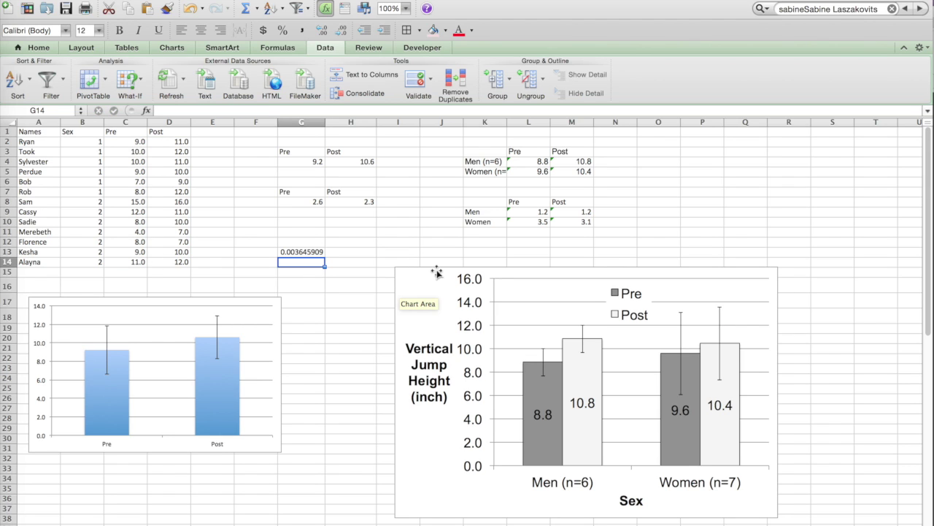
# Step: Move the men and women chart down clear of the t-test type list, and enter 0.05 in cell G12
pyautogui.moveTo(432, 271); pyautogui.dragTo(433, 340)
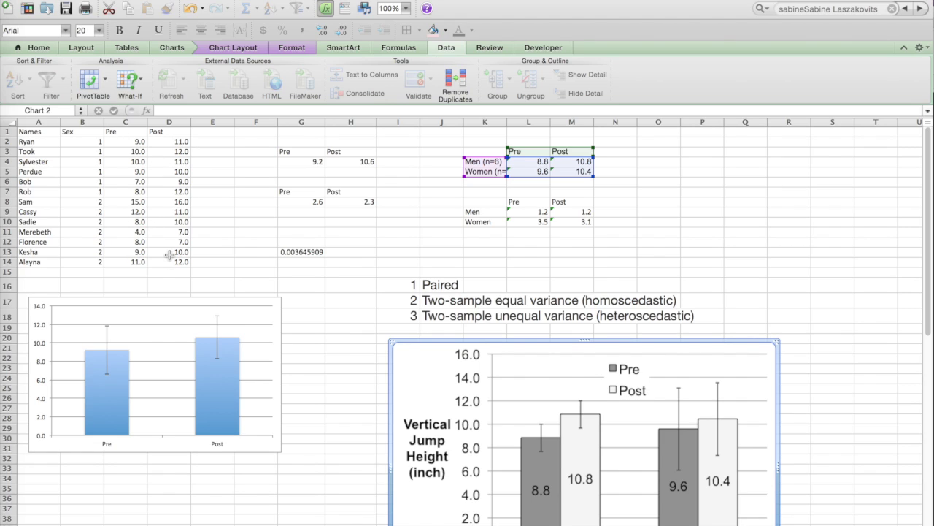
pyautogui.click(289, 245)
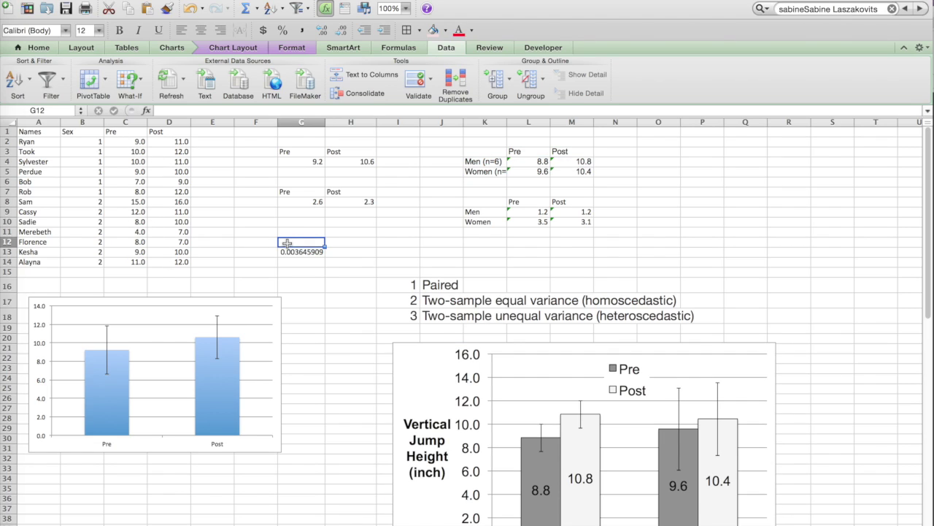
pyautogui.write('0.05')
pyautogui.press('Return')
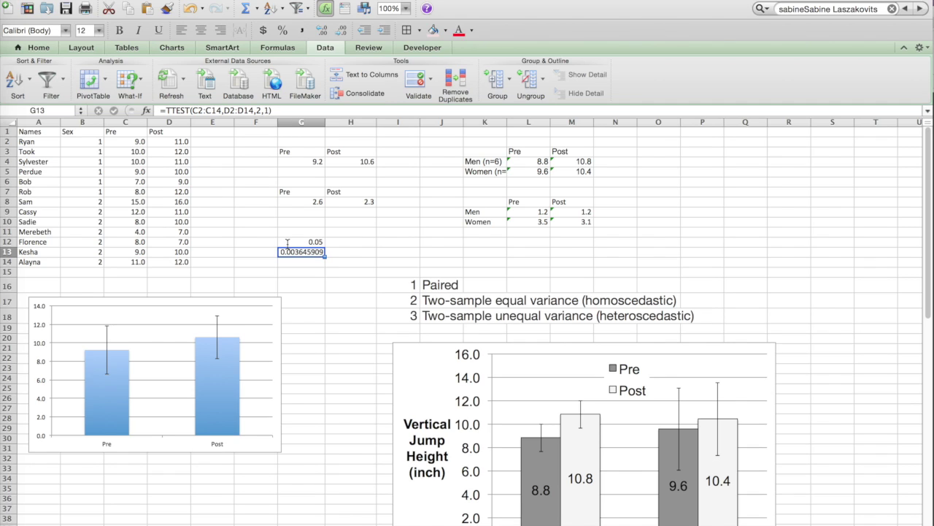
# Step: Add data labels at the outside end of the columns in the overall Pre and Post chart
pyautogui.click(199, 407)
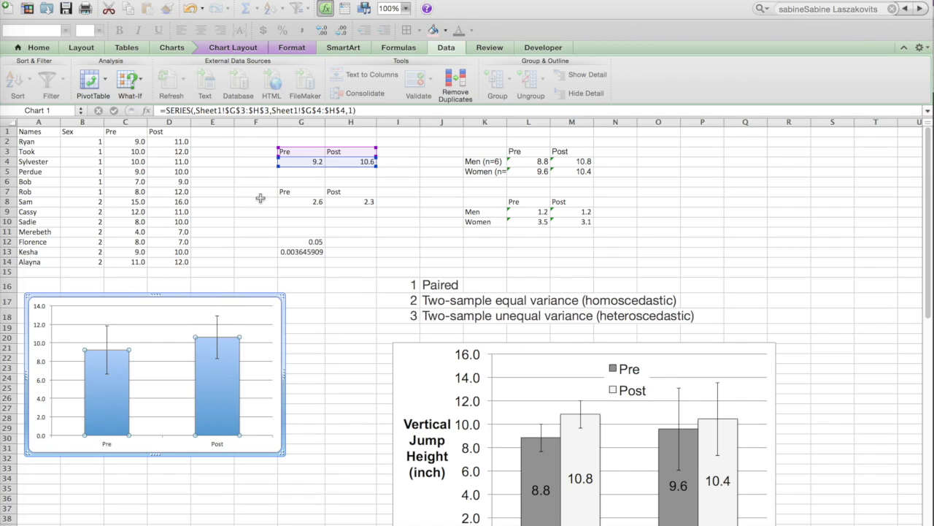
pyautogui.click(284, 52)
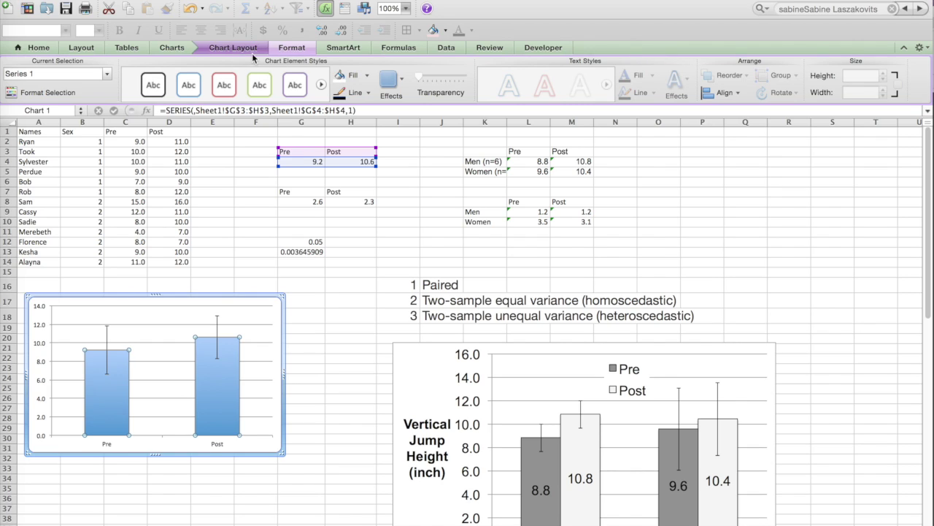
pyautogui.click(254, 54)
pyautogui.click(234, 80)
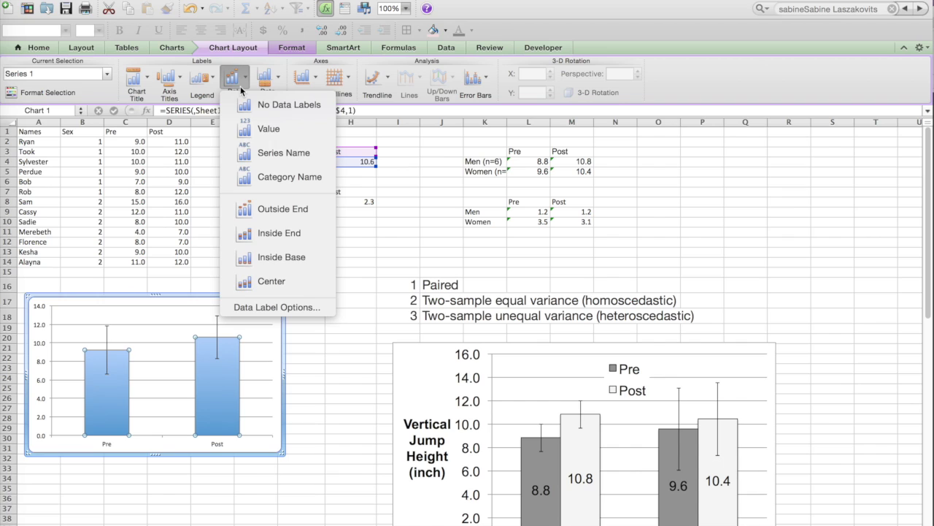
pyautogui.click(243, 209)
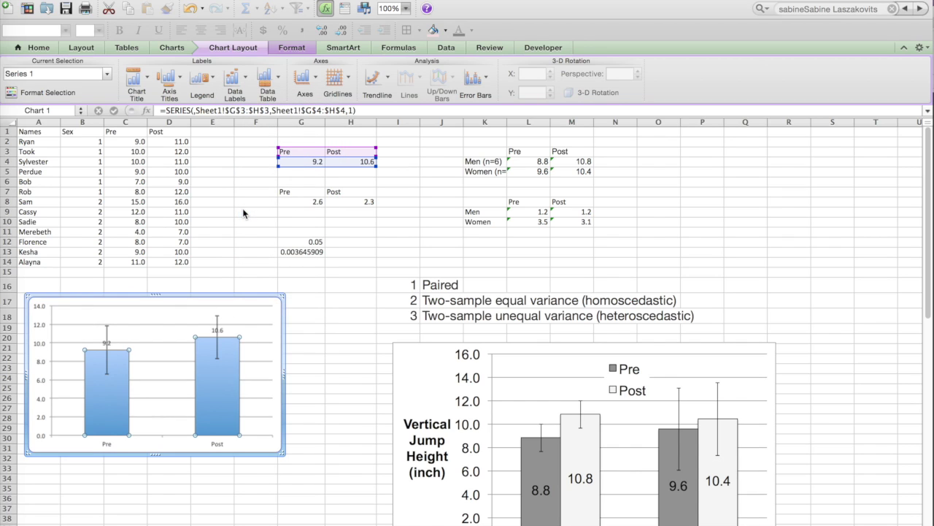
pyautogui.click(218, 329)
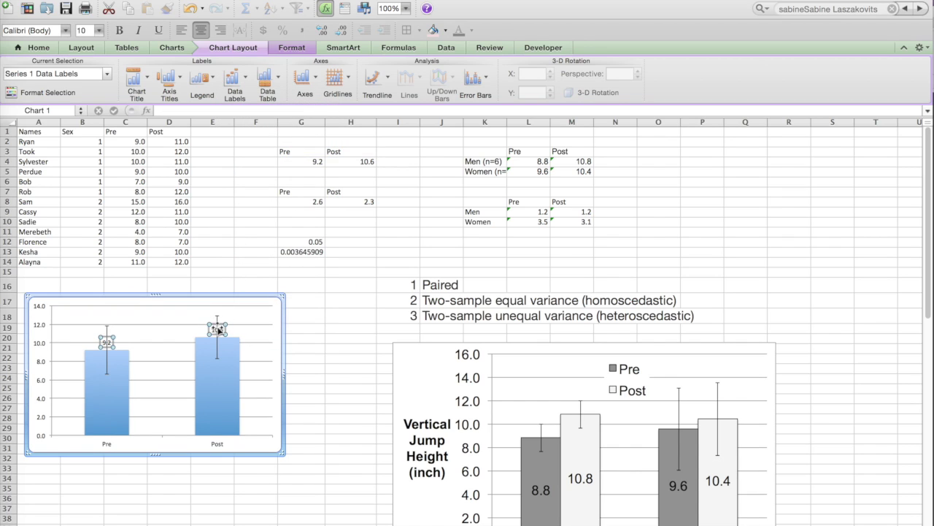
pyautogui.doubleClick(219, 330)
pyautogui.press('Escape')
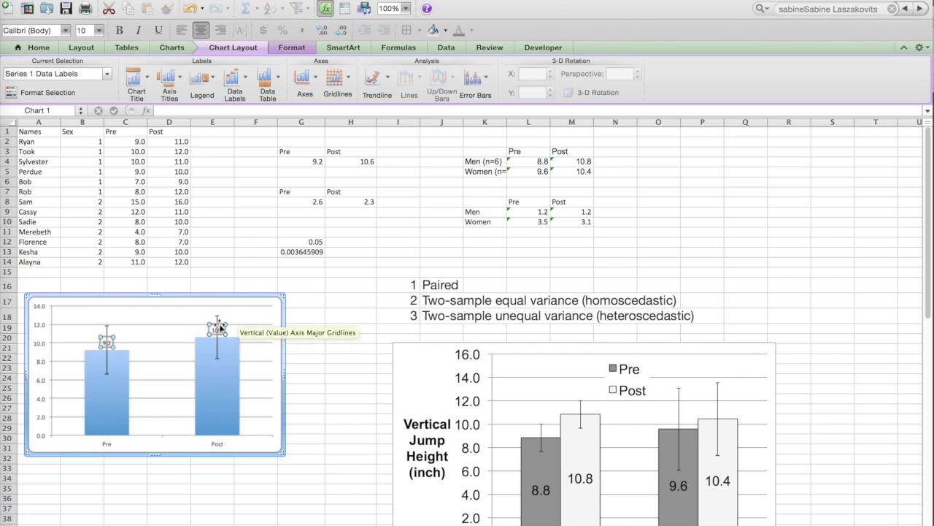
pyautogui.click(220, 330)
pyautogui.press('Up')
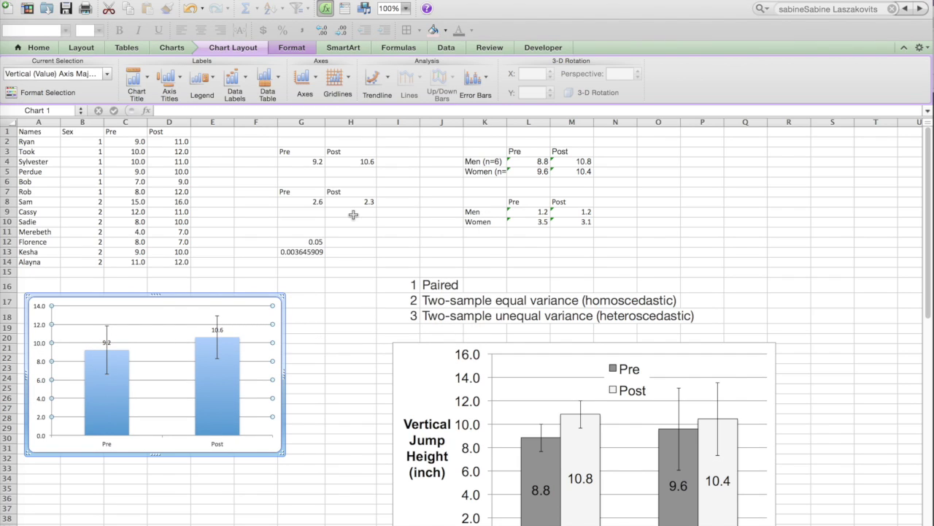
# Step: Append ", #" to the Post column's data label in the overall chart
pyautogui.click(218, 329)
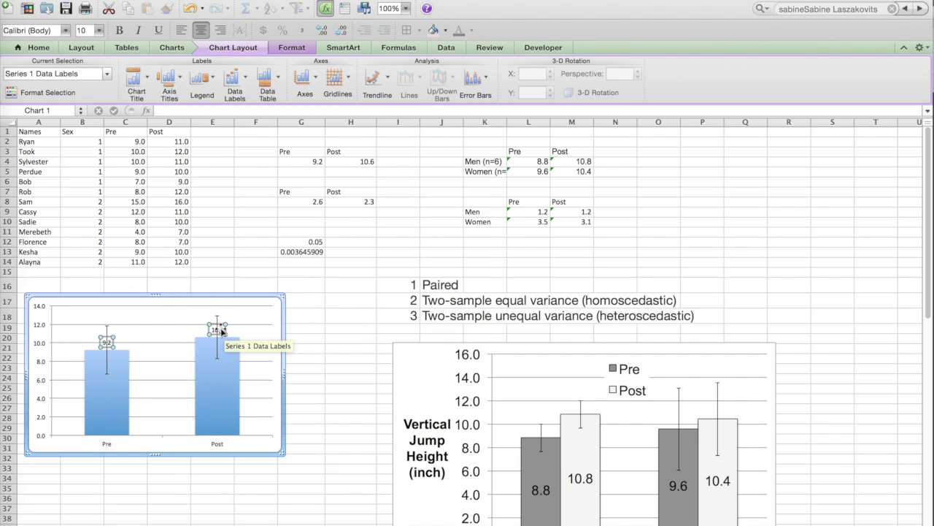
pyautogui.click(219, 329)
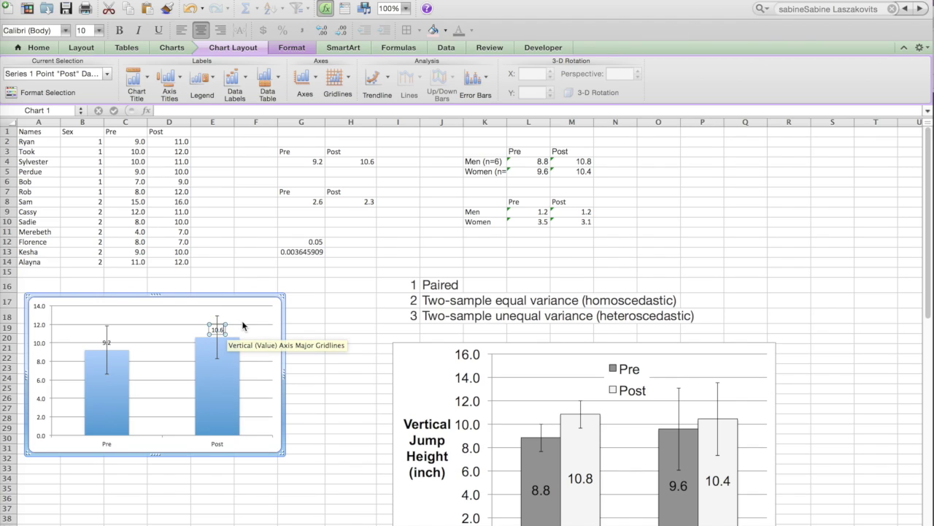
pyautogui.write('#')
pyautogui.click(241, 297)
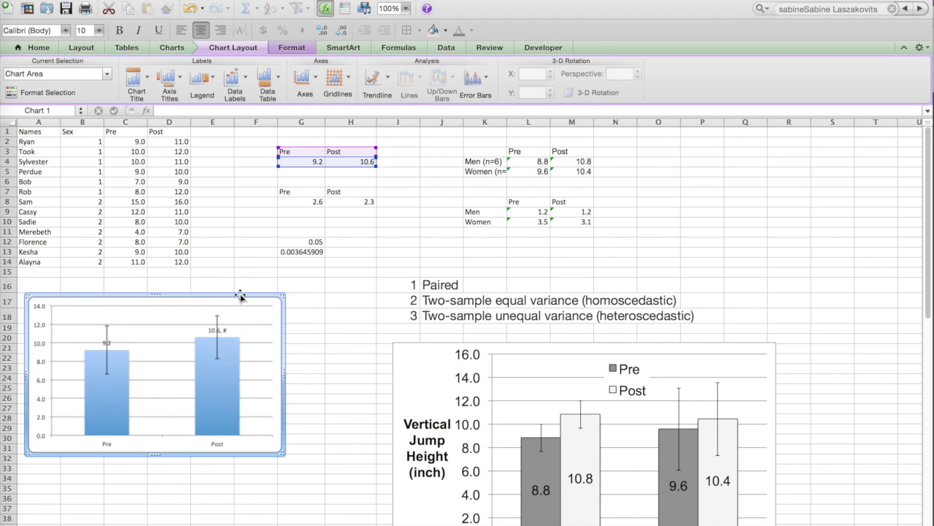
# Step: Set the font size of all text in the overall Pre and Post chart to 20
pyautogui.click(29, 46)
pyautogui.click(192, 74)
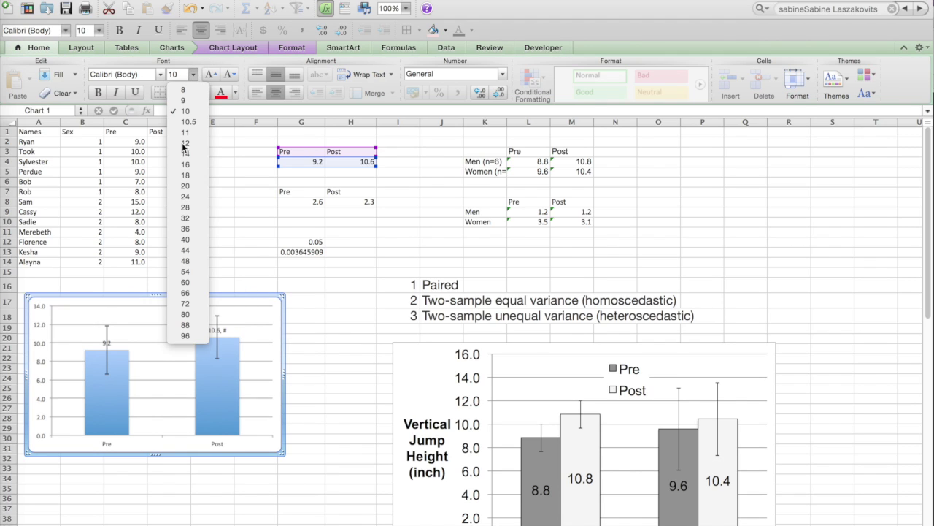
pyautogui.click(185, 185)
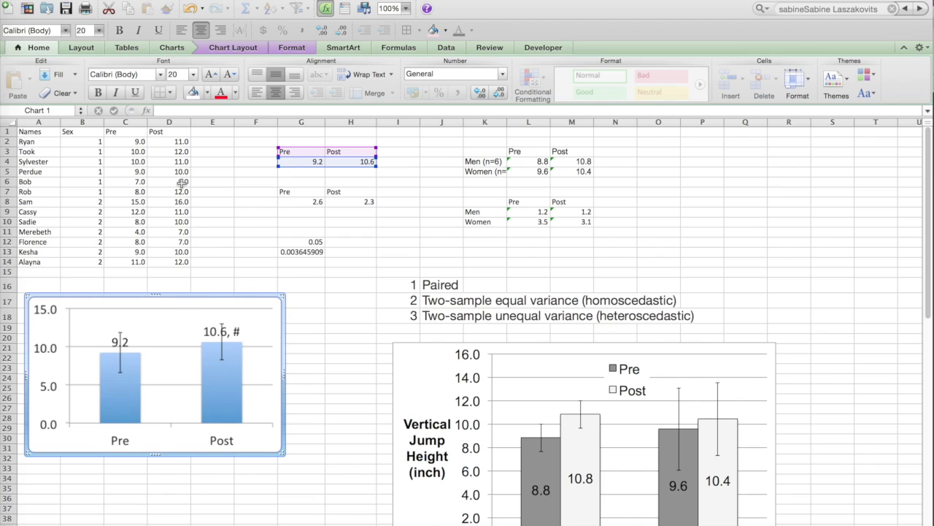
pyautogui.click(241, 330)
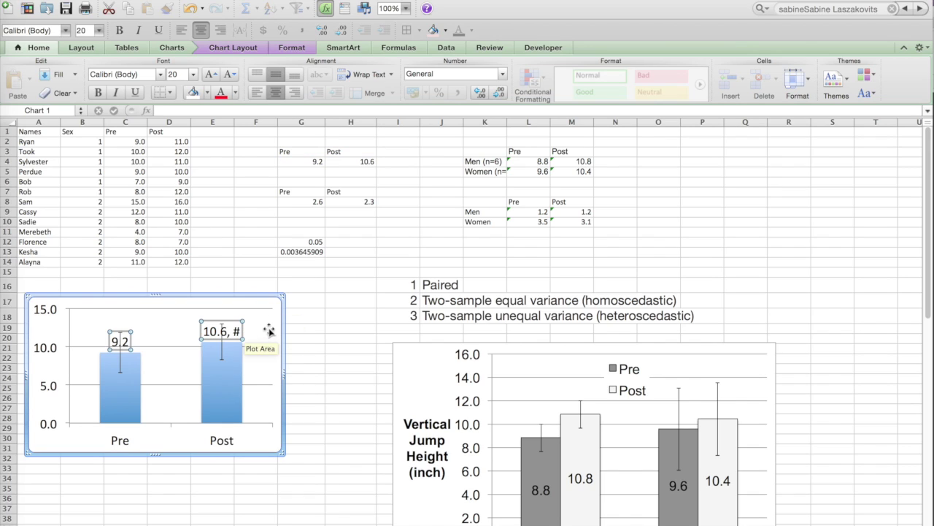
pyautogui.click(566, 440)
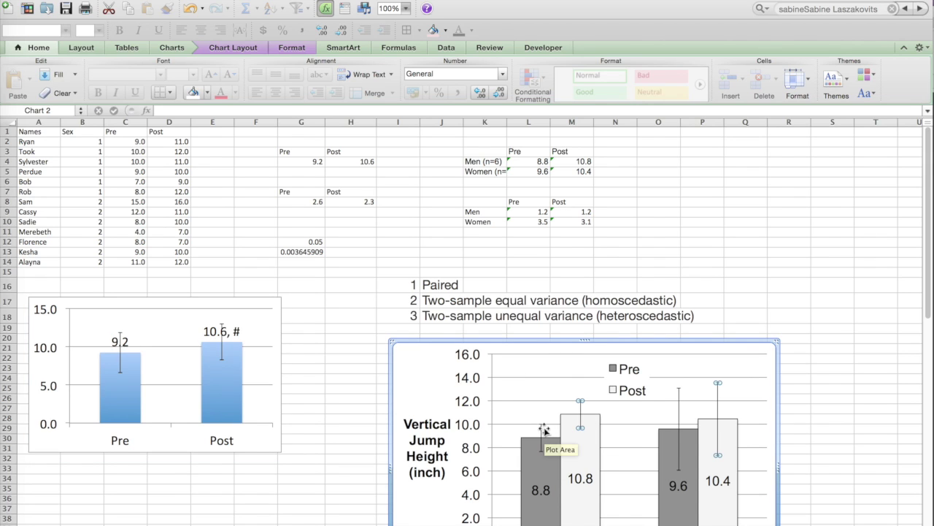
pyautogui.scroll(-4, 771, 211)
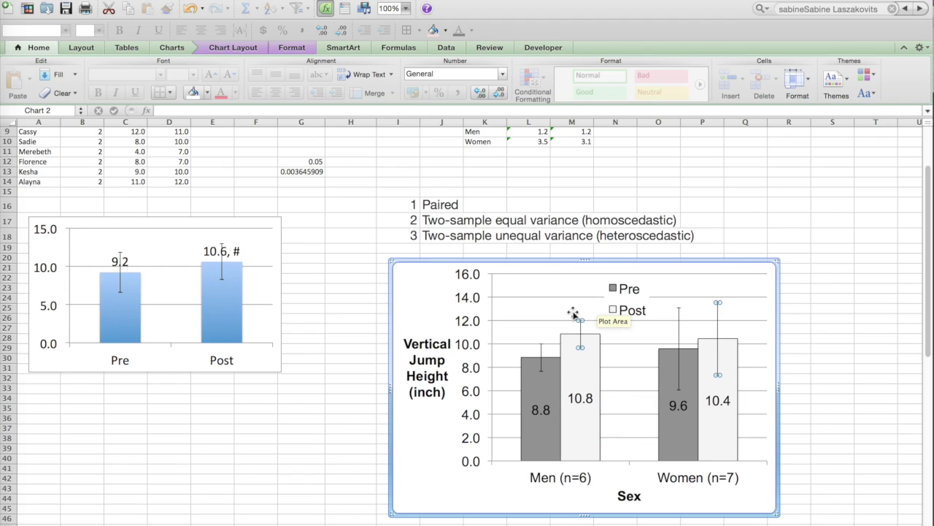
pyautogui.scroll(4, 277, 306)
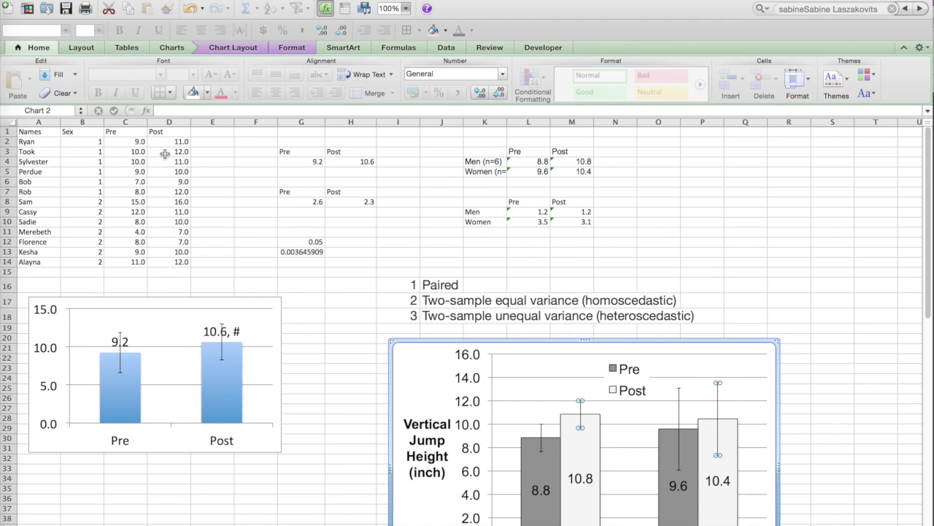
pyautogui.scroll(-5, 221, 288)
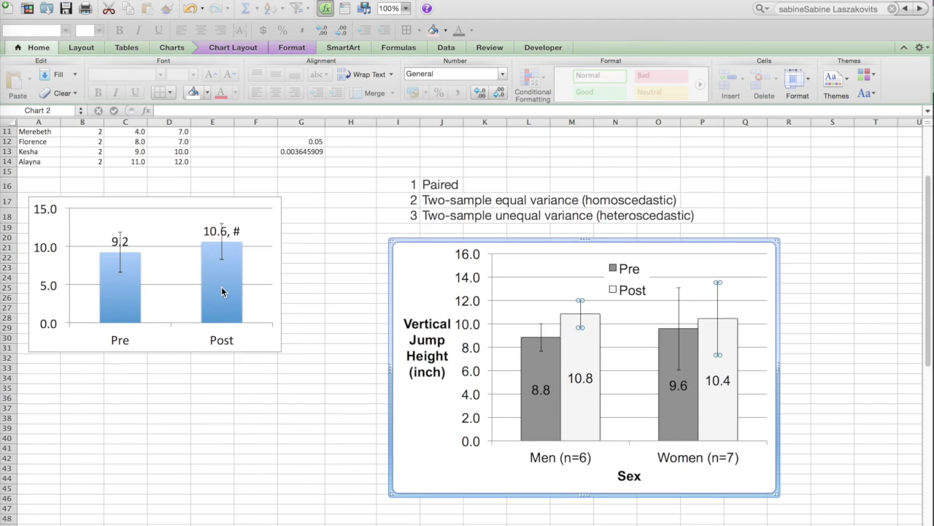
pyautogui.click(541, 348)
pyautogui.click(580, 303)
pyautogui.click(679, 308)
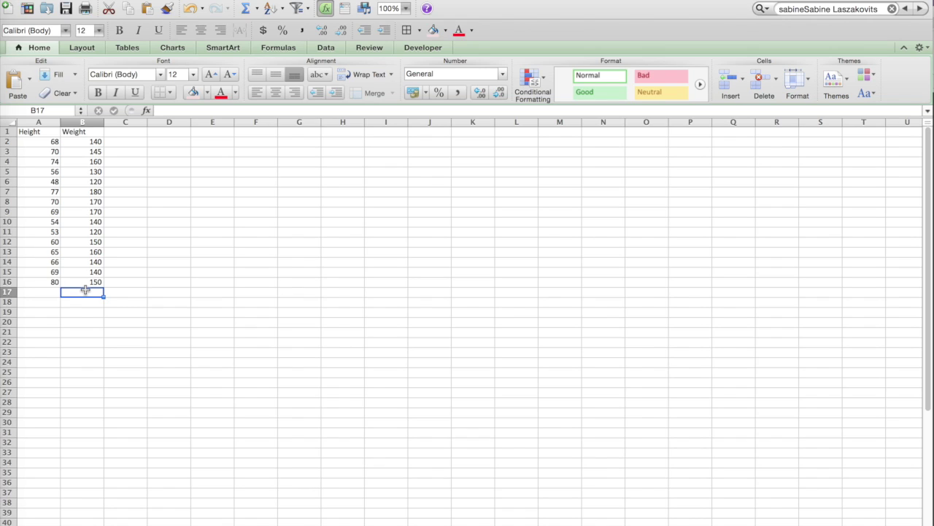
pyautogui.moveTo(36, 142); pyautogui.dragTo(33, 292)
pyautogui.moveTo(73, 141); pyautogui.dragTo(77, 280)
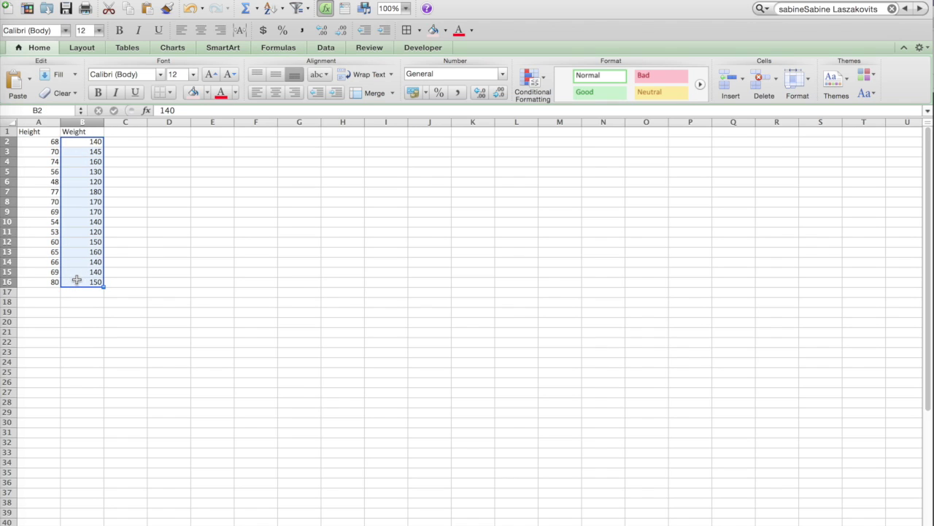
# Step: Calculate the average of the heights in A2:A16 in cell A19
pyautogui.click(46, 314)
pyautogui.write('=average(')
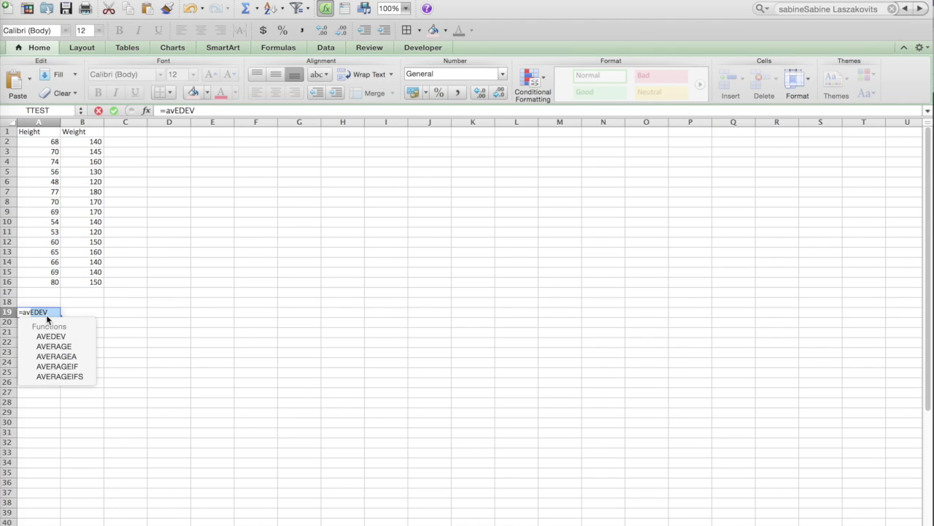
pyautogui.click(46, 133)
pyautogui.press('BackSpace')
pyautogui.moveTo(47, 139); pyautogui.dragTo(42, 281)
pyautogui.press('Return')
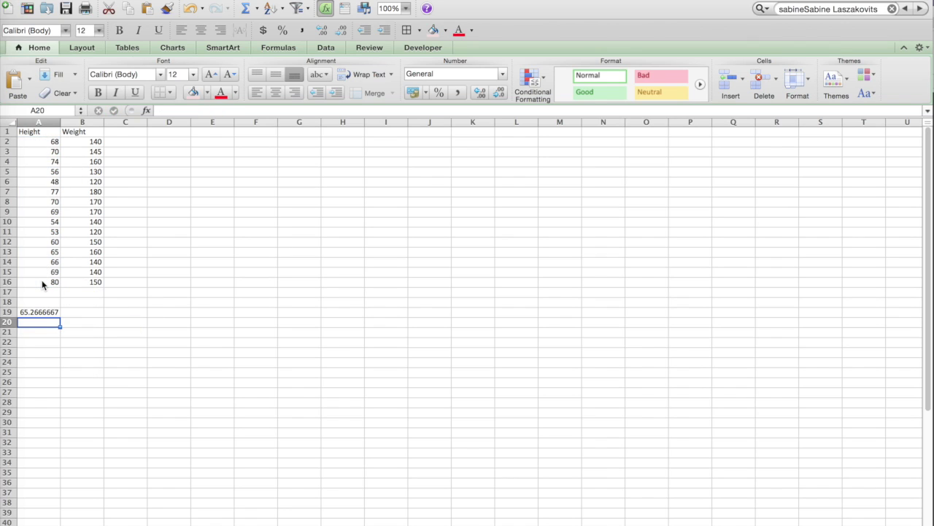
# Step: Calculate the average of the weights in B2:B16 in cell B19
pyautogui.press('Up')
pyautogui.press('Right')
pyautogui.write('=av')
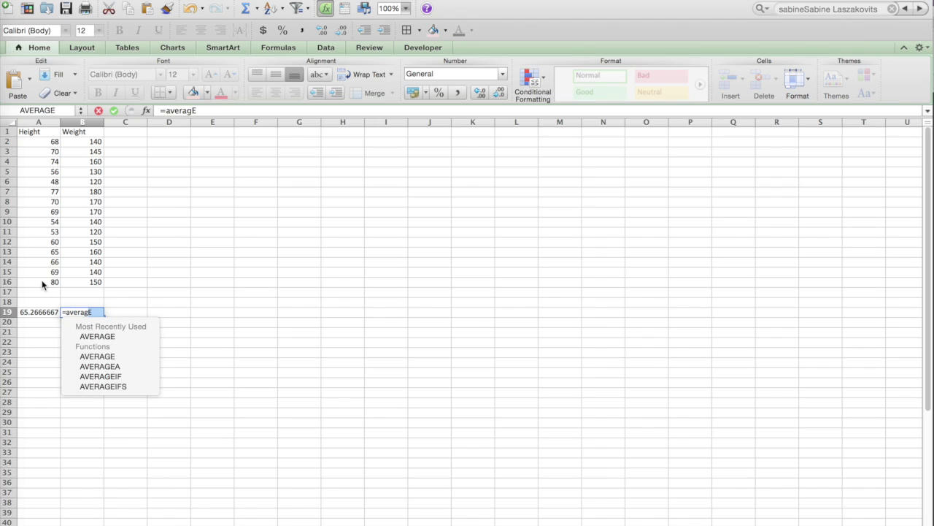
pyautogui.doubleClick(125, 337)
pyautogui.moveTo(97, 141); pyautogui.dragTo(95, 284)
pyautogui.press('Return')
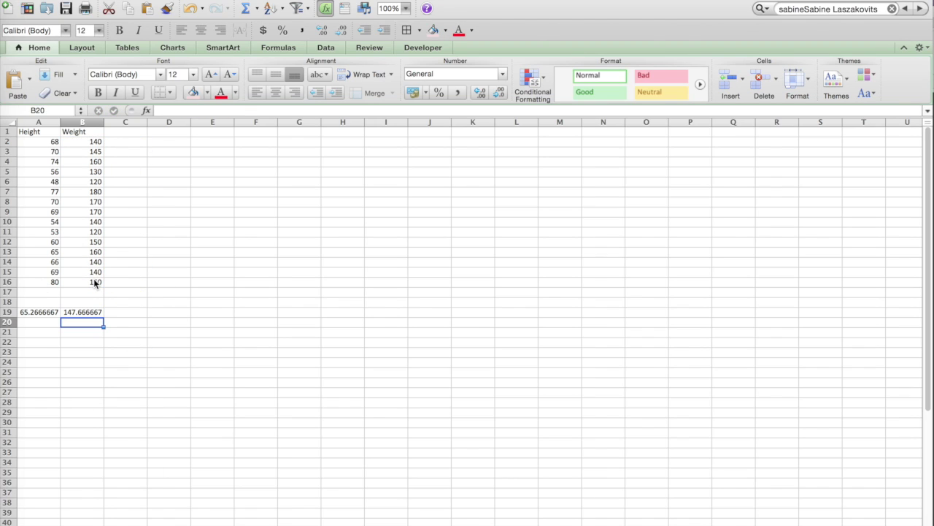
# Step: Delete the height and weight averages from cells A19 and B19
pyautogui.press('Up')
pyautogui.press('BackSpace')
pyautogui.press('Return')
pyautogui.press('Up')
pyautogui.press('Left')
pyautogui.press('BackSpace')
pyautogui.press('Return')
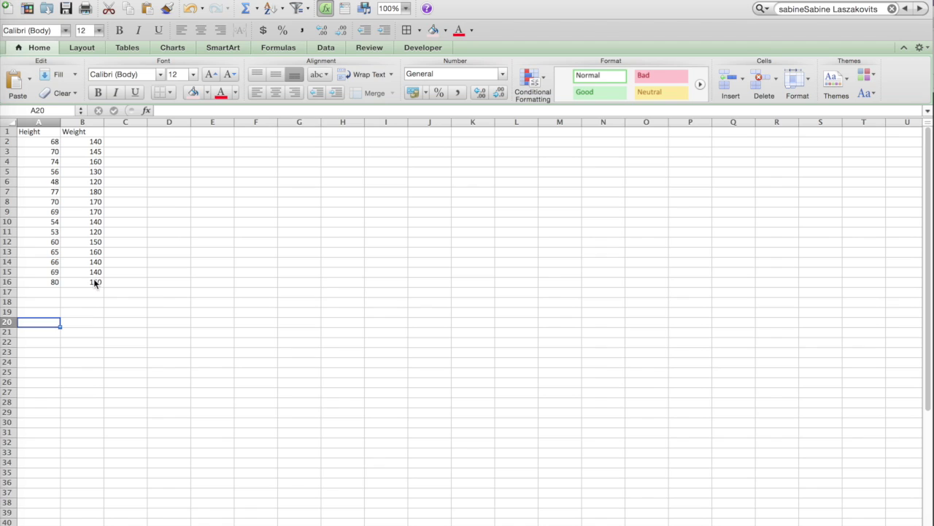
# Step: Calculate the correlation between height (A2:A16) and weight (B2:B16) in cell A19 with CORREL
pyautogui.press('Up')
pyautogui.write('=cor')
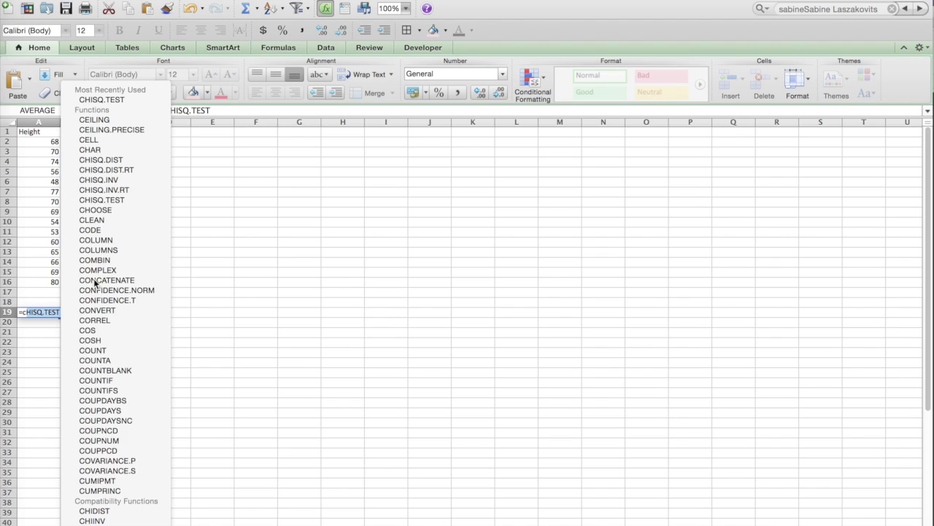
pyautogui.doubleClick(58, 336)
pyautogui.moveTo(56, 141); pyautogui.dragTo(45, 286)
pyautogui.write(',')
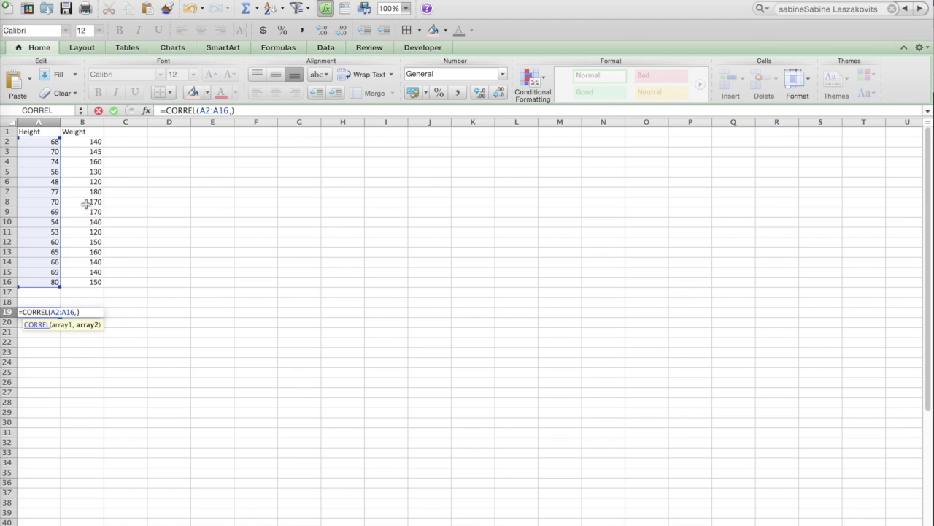
pyautogui.moveTo(75, 141); pyautogui.dragTo(76, 284)
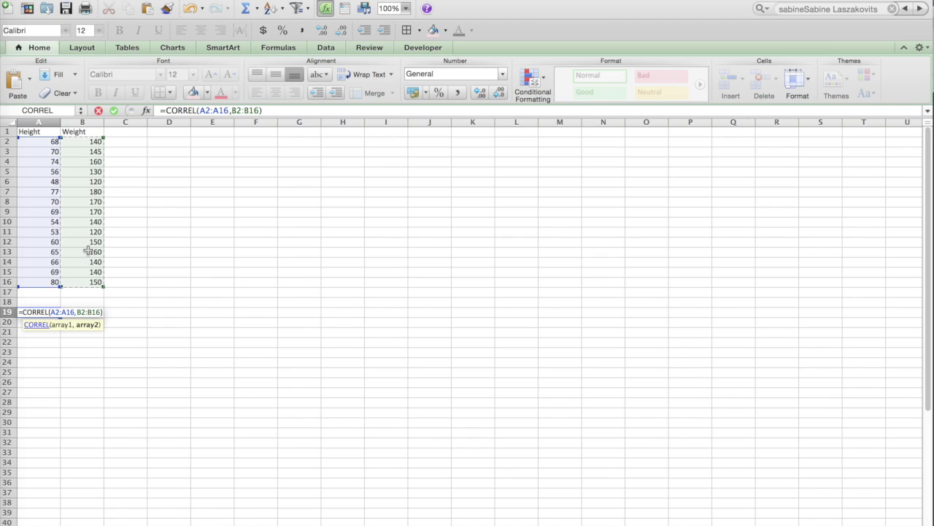
pyautogui.press('Return')
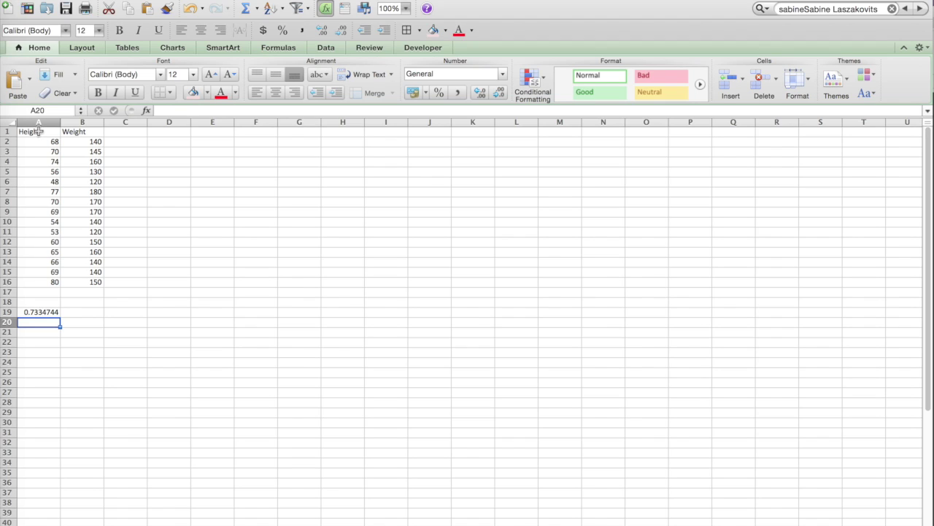
# Step: Insert a markers-only scatter chart of the Height and Weight data in A1:B16
pyautogui.moveTo(37, 132); pyautogui.dragTo(95, 283)
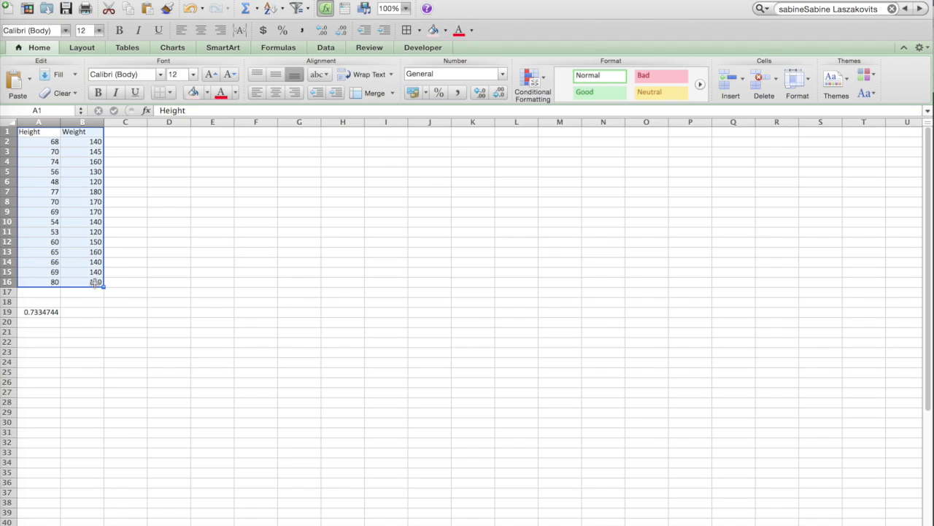
pyautogui.click(341, 47)
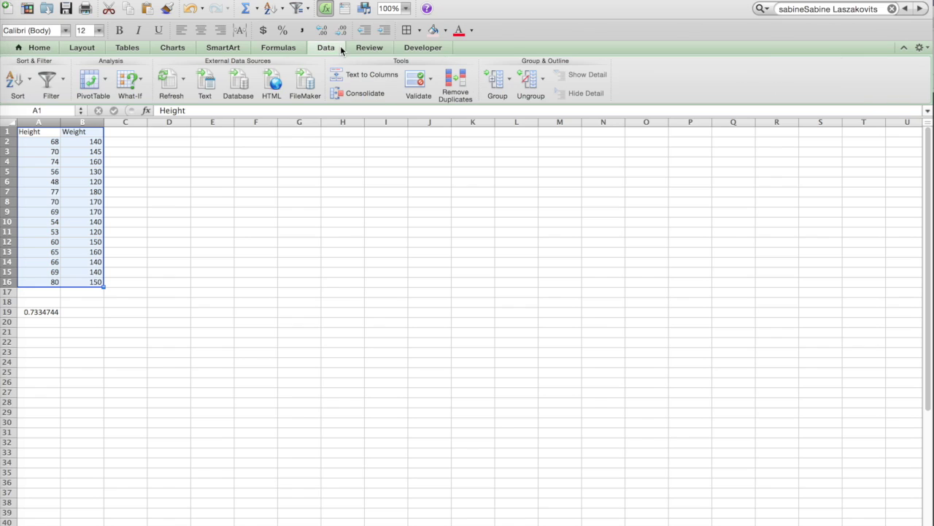
pyautogui.click(171, 49)
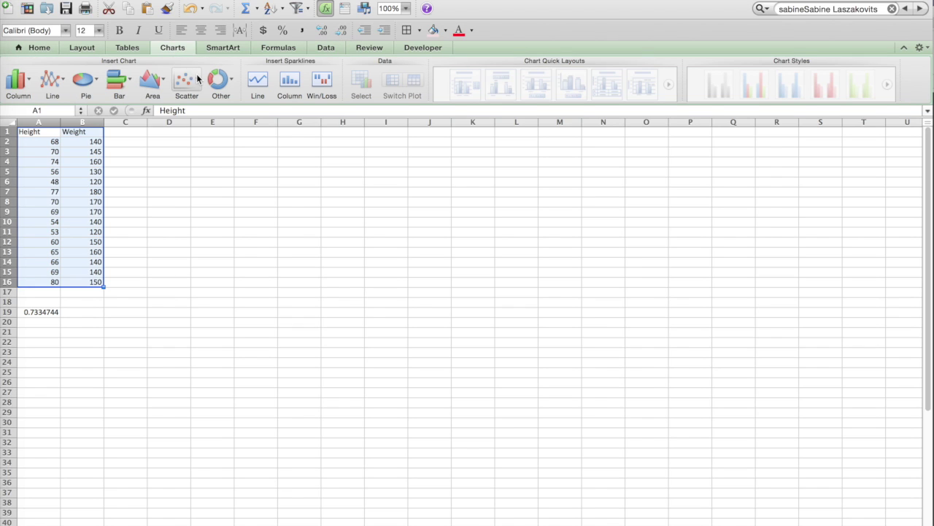
pyautogui.click(196, 79)
pyautogui.click(141, 147)
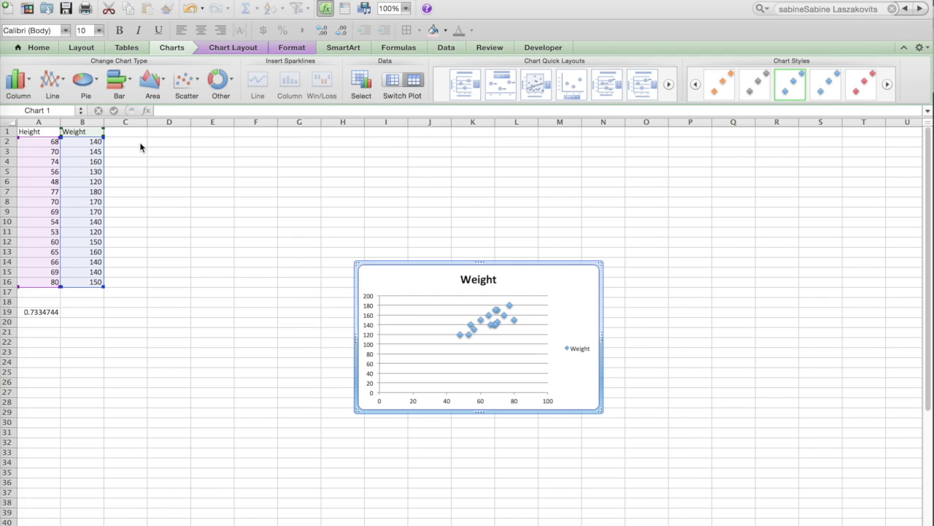
# Step: Add a linear trendline to the scatter points, displaying its equation and R-squared value on the chart
pyautogui.click(488, 321)
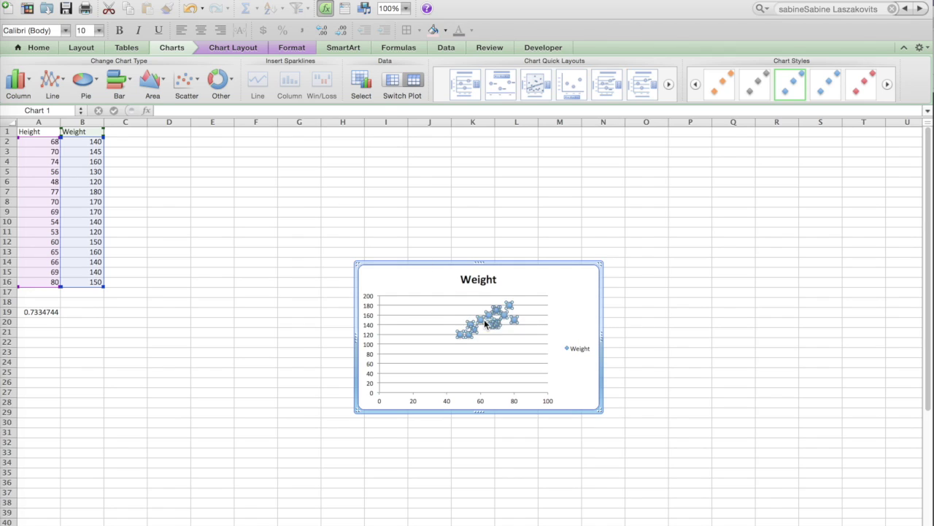
pyautogui.rightClick(486, 324)
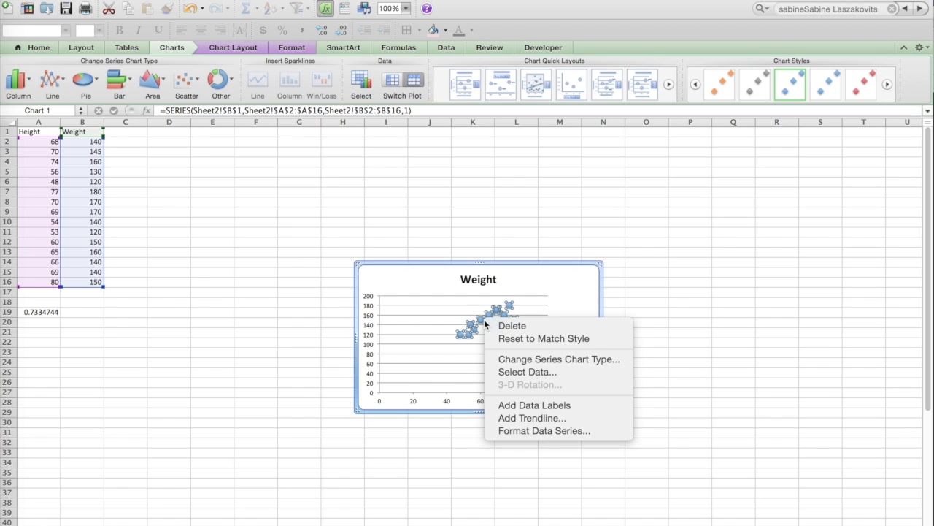
pyautogui.click(518, 417)
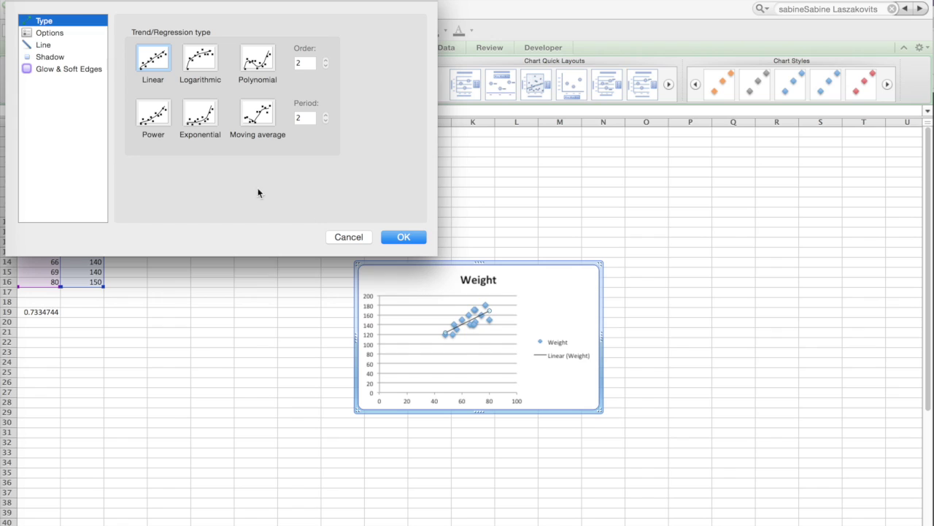
pyautogui.click(73, 34)
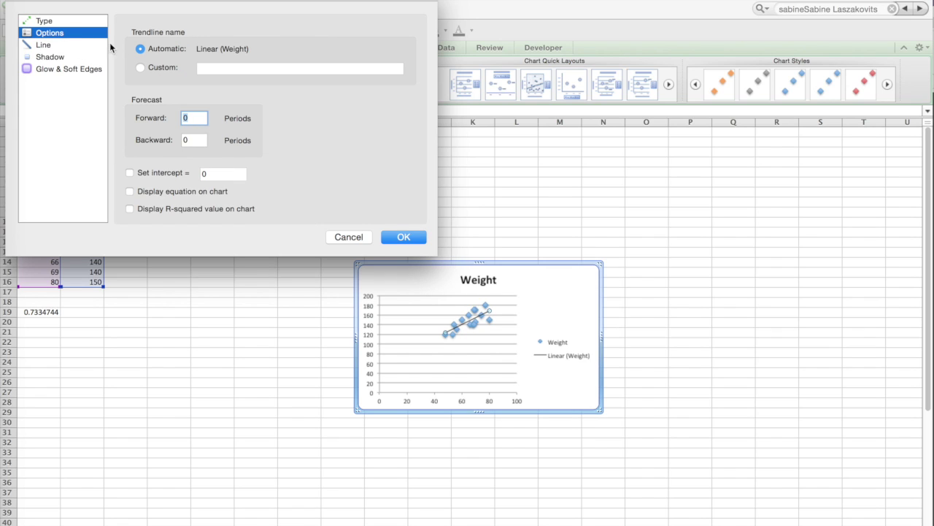
pyautogui.click(185, 192)
pyautogui.click(187, 208)
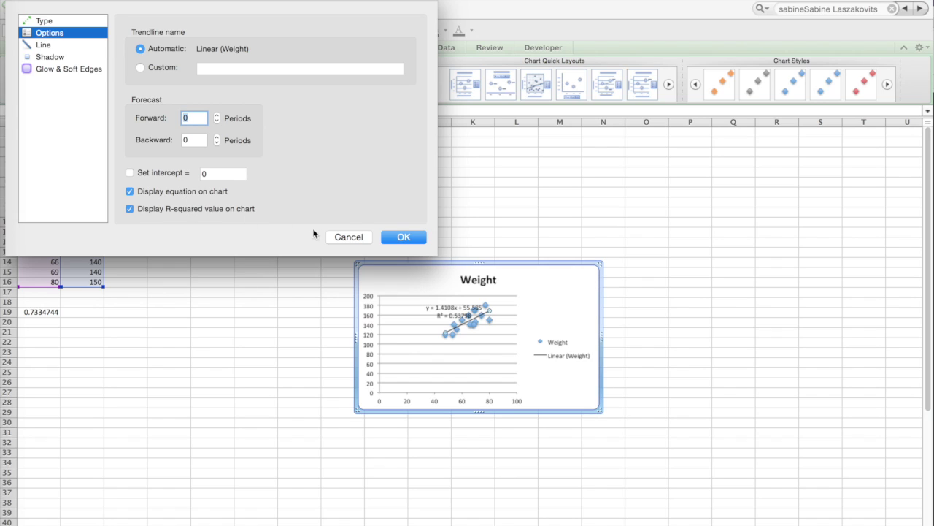
pyautogui.click(392, 236)
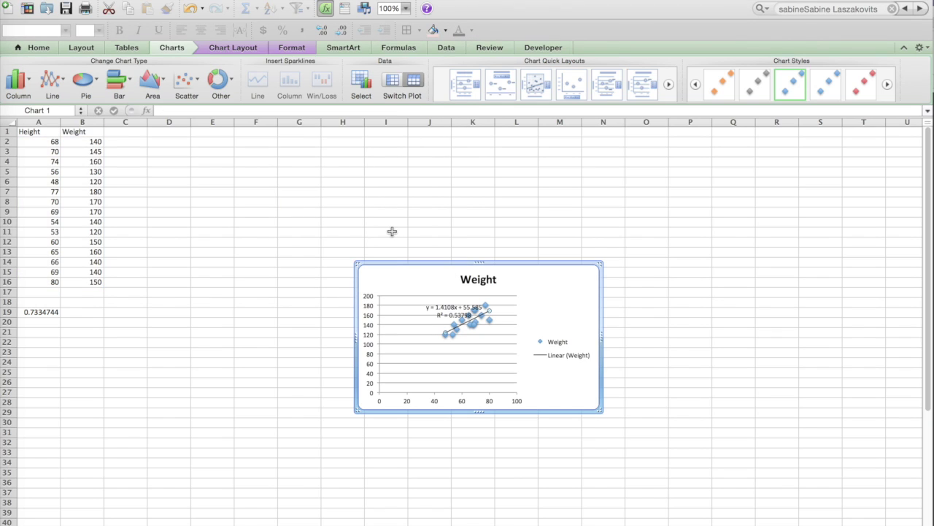
# Step: Set the minimum of the scatter chart's vertical axis scale to 100
pyautogui.click(370, 343)
pyautogui.rightClick(369, 342)
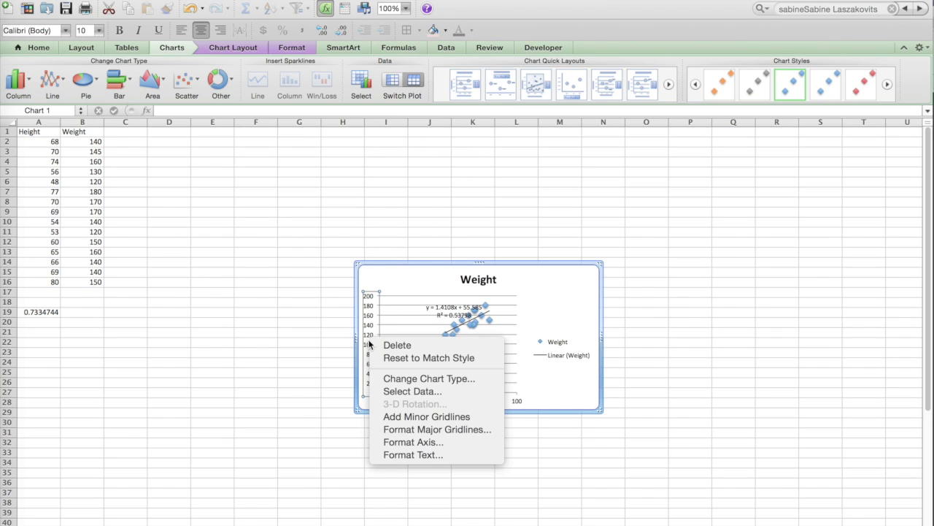
pyautogui.click(398, 445)
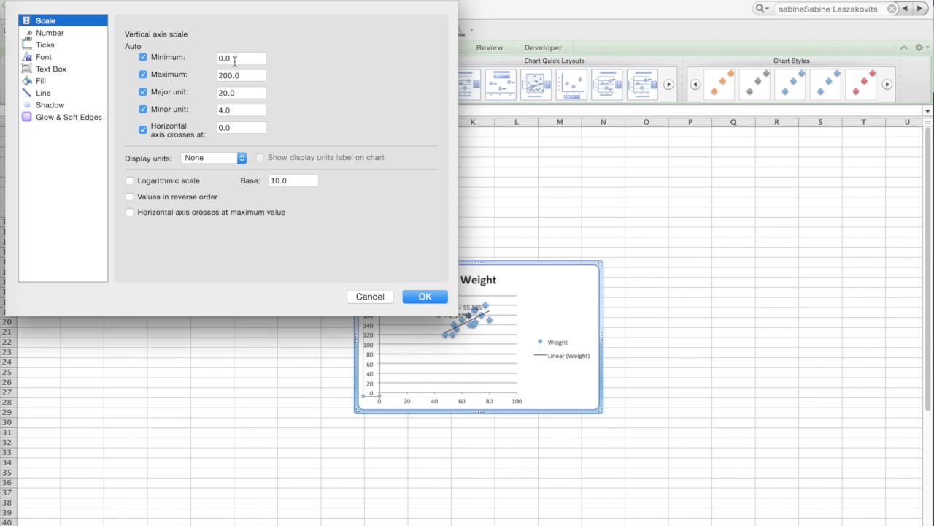
pyautogui.click(234, 60)
pyautogui.write('10')
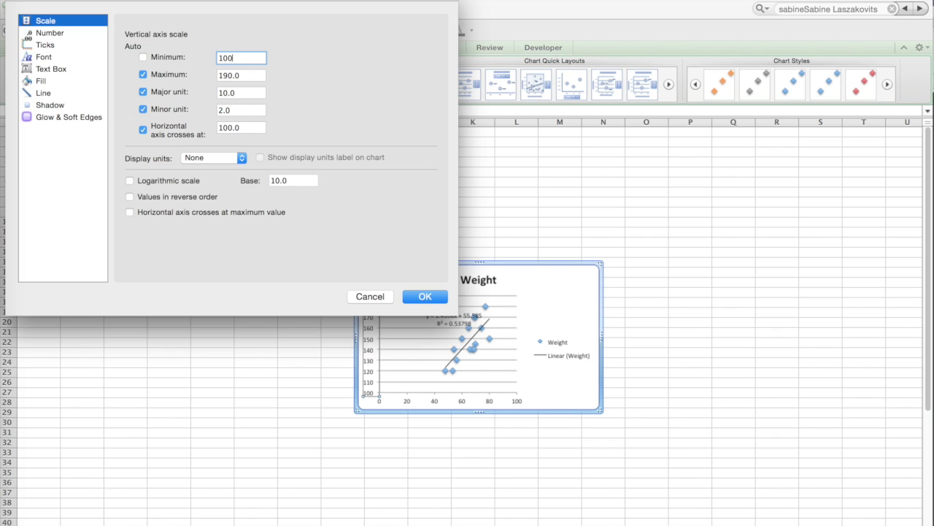
pyautogui.click(425, 296)
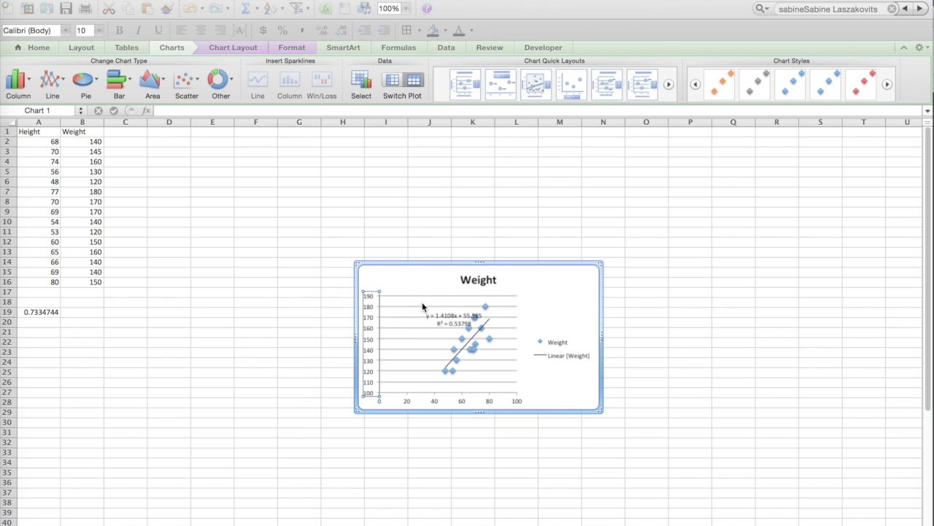
# Step: Move the scatter chart up beside the data and enlarge it, with the trendline equation label clear of the points
pyautogui.moveTo(407, 260); pyautogui.dragTo(264, 155)
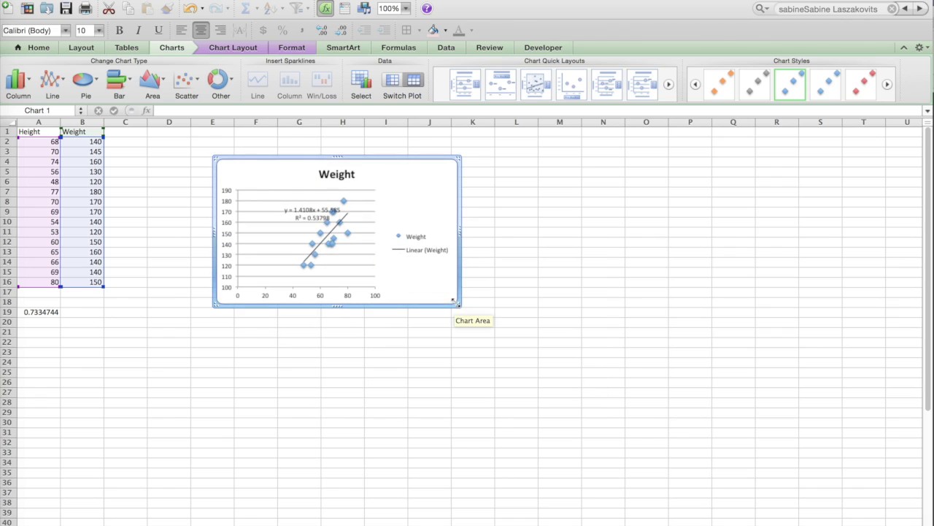
pyautogui.moveTo(460, 305); pyautogui.dragTo(582, 395)
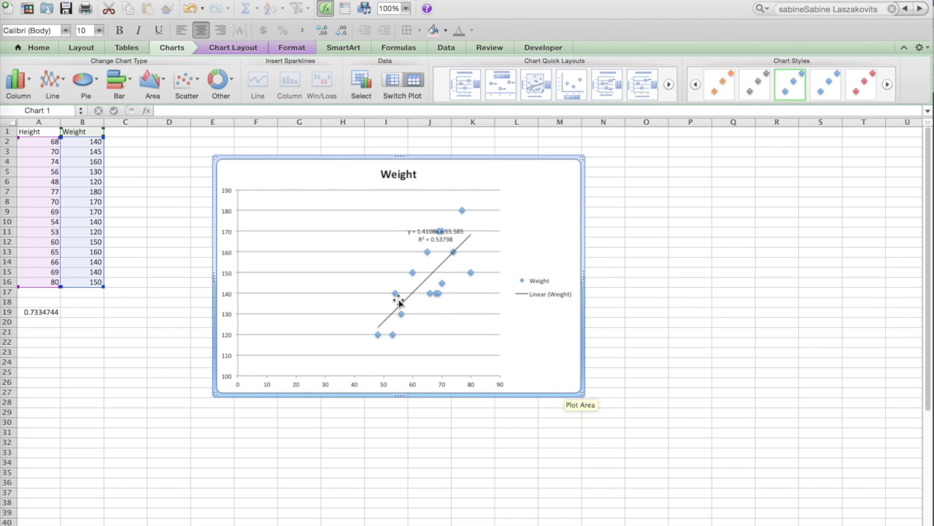
pyautogui.moveTo(431, 233); pyautogui.dragTo(353, 219)
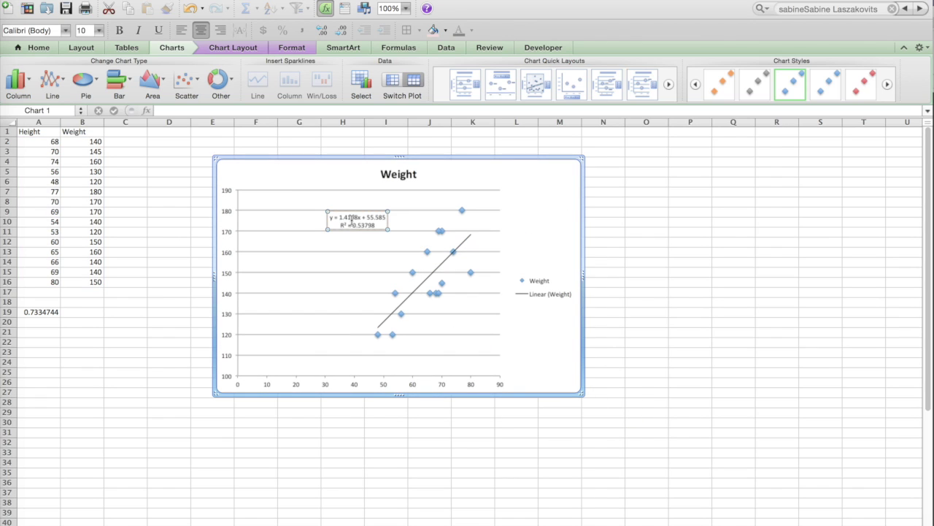
# Step: Square the height-weight correlation in cell A20 by multiplying A19 by itself
pyautogui.click(41, 325)
pyautogui.write('=')
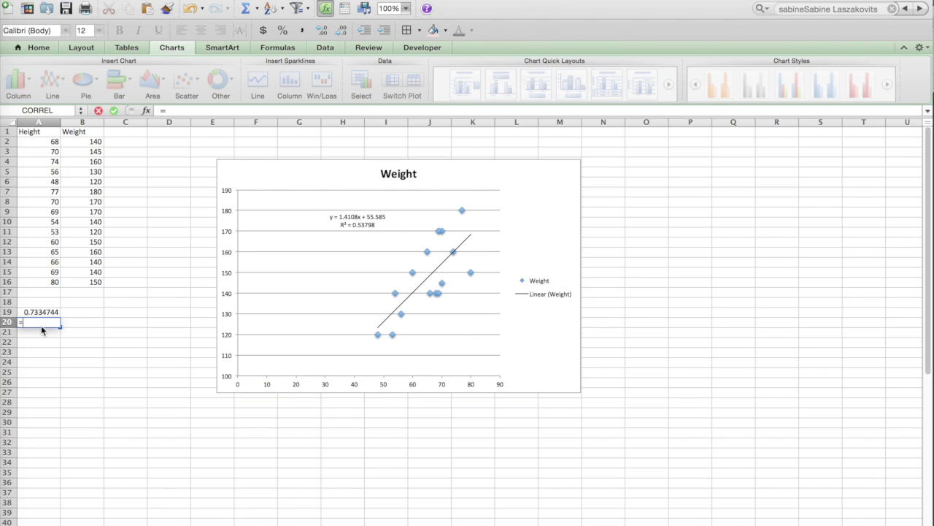
pyautogui.write('A19*')
pyautogui.click(40, 314)
pyautogui.press('Return')
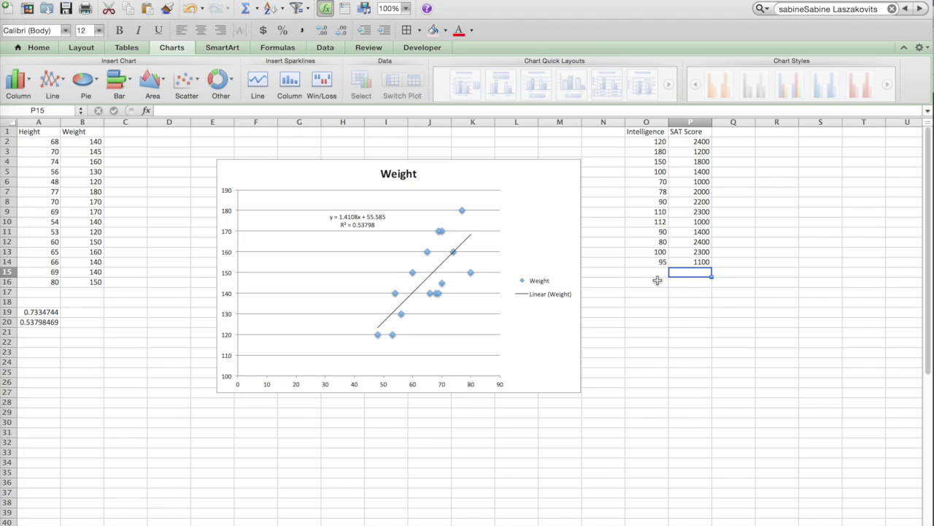
# Step: Calculate the correlation between Intelligence (O2:O14) and SAT Score (P2:P14) in cell O16 with CORREL
pyautogui.click(658, 280)
pyautogui.write('=correl')
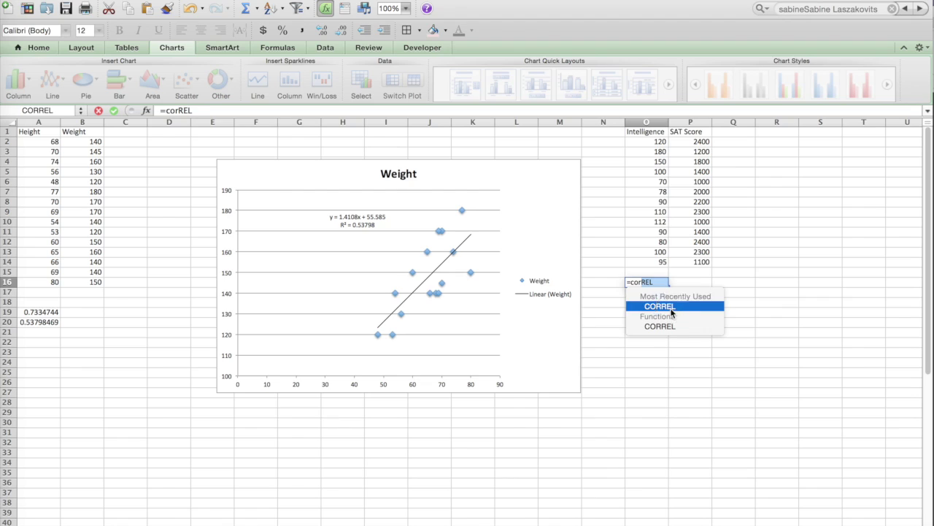
pyautogui.doubleClick(672, 313)
pyautogui.moveTo(660, 144); pyautogui.dragTo(659, 249)
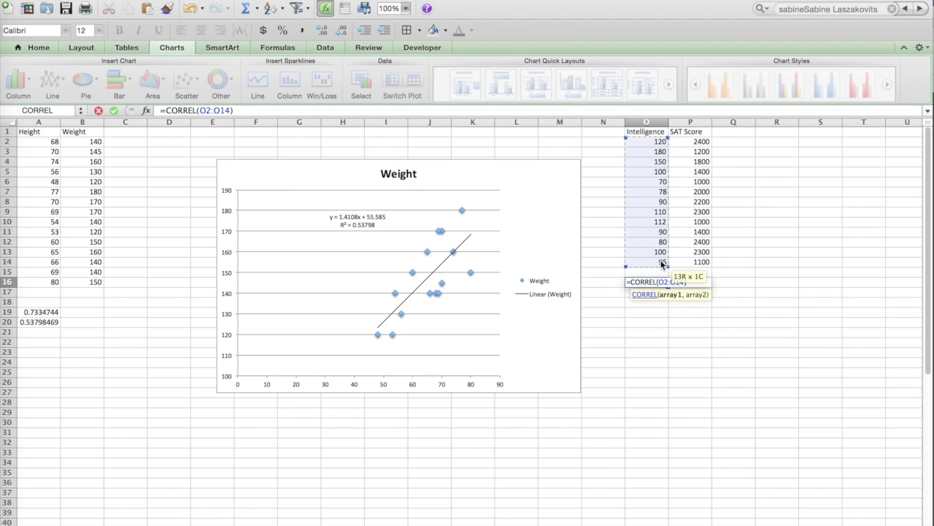
pyautogui.write(',')
pyautogui.moveTo(701, 142); pyautogui.dragTo(700, 258)
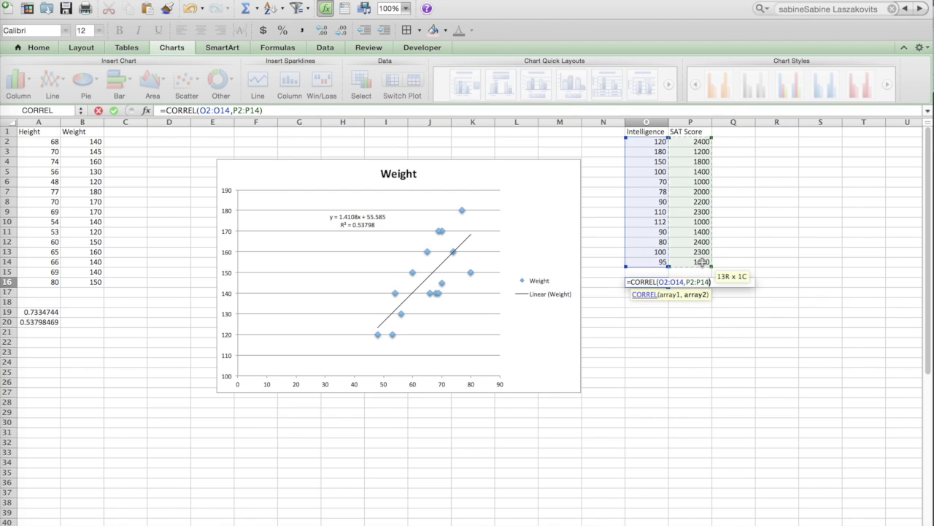
pyautogui.press('Return')
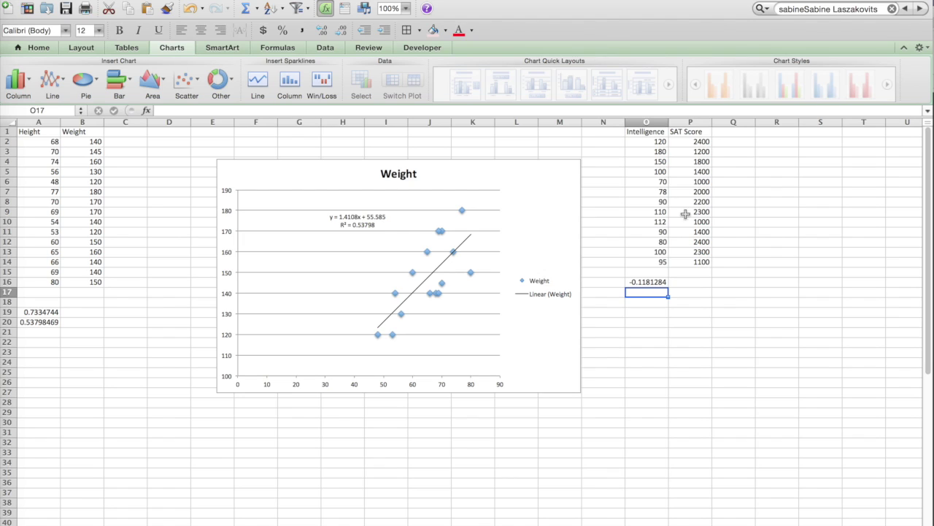
# Step: Insert a marked scatter chart of Intelligence against SAT Score from O1:P14
pyautogui.moveTo(647, 132); pyautogui.dragTo(694, 262)
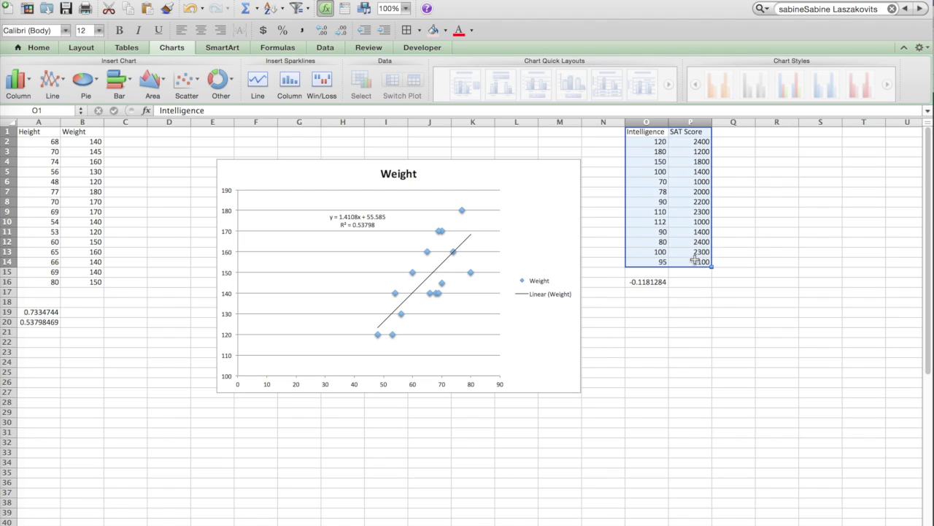
pyautogui.click(186, 80)
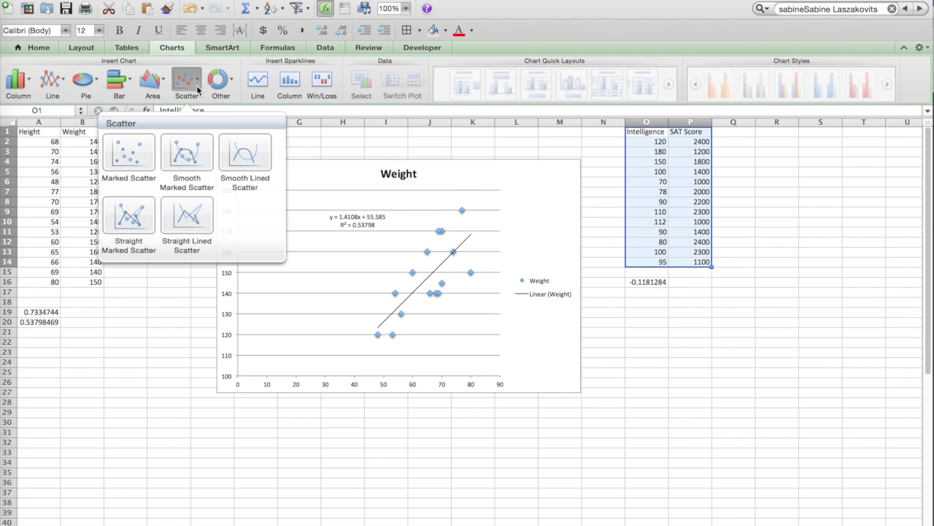
pyautogui.click(132, 150)
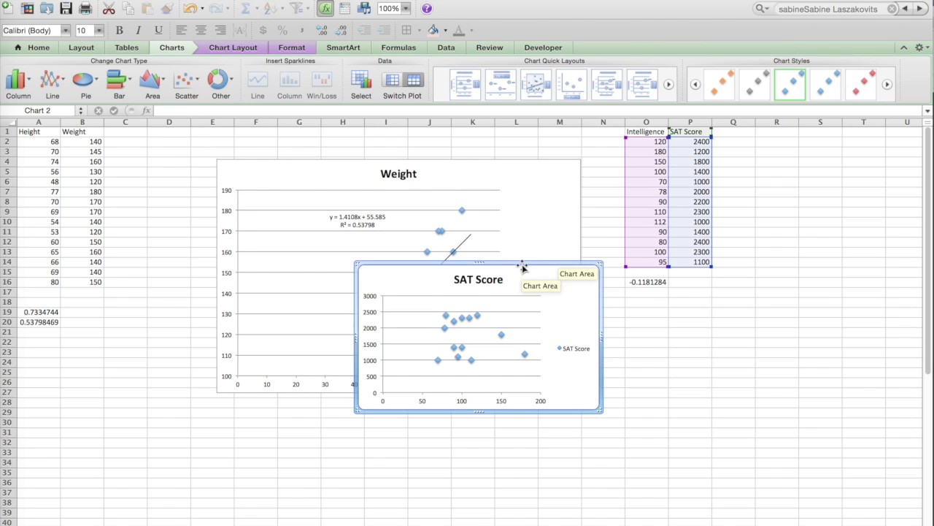
# Step: Move the Weight chart down under the height-weight data, and place the SAT Score chart above it, enlarged
pyautogui.moveTo(503, 254); pyautogui.dragTo(338, 389)
pyautogui.moveTo(413, 523); pyautogui.dragTo(339, 479)
pyautogui.moveTo(513, 273); pyautogui.dragTo(403, 155)
pyautogui.moveTo(493, 298); pyautogui.dragTo(576, 331)
# Step: Add a linear trendline to the SAT Score series, with its equation and R-squared value displayed on the chart
pyautogui.click(389, 253)
pyautogui.rightClick(389, 253)
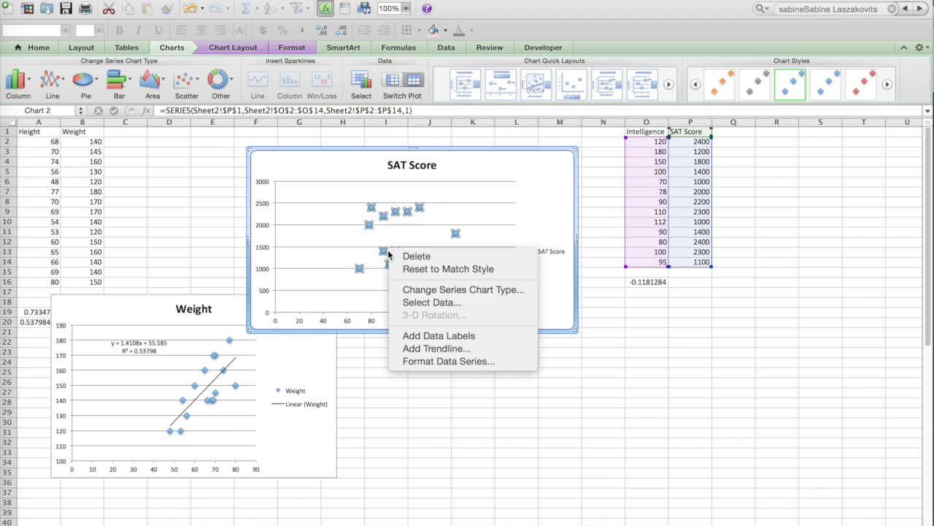
pyautogui.click(438, 349)
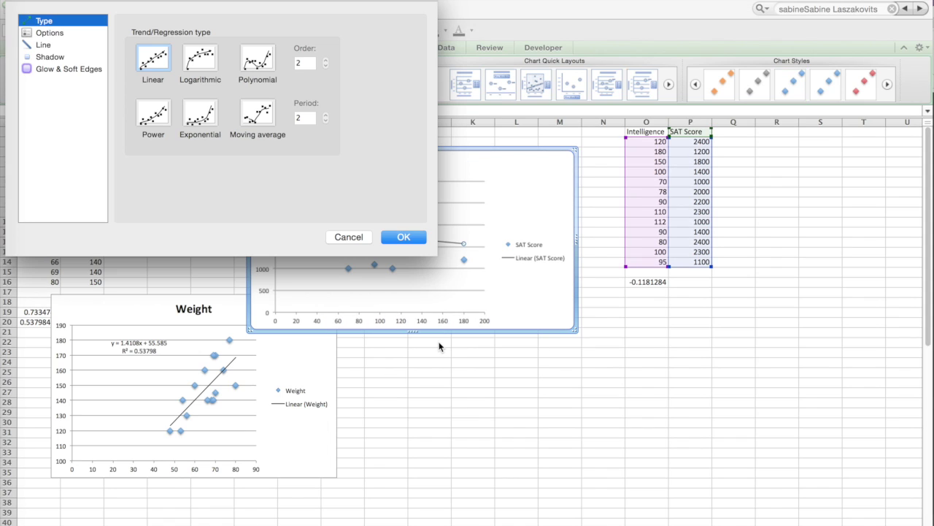
pyautogui.click(60, 33)
pyautogui.click(205, 191)
pyautogui.click(205, 208)
pyautogui.click(404, 237)
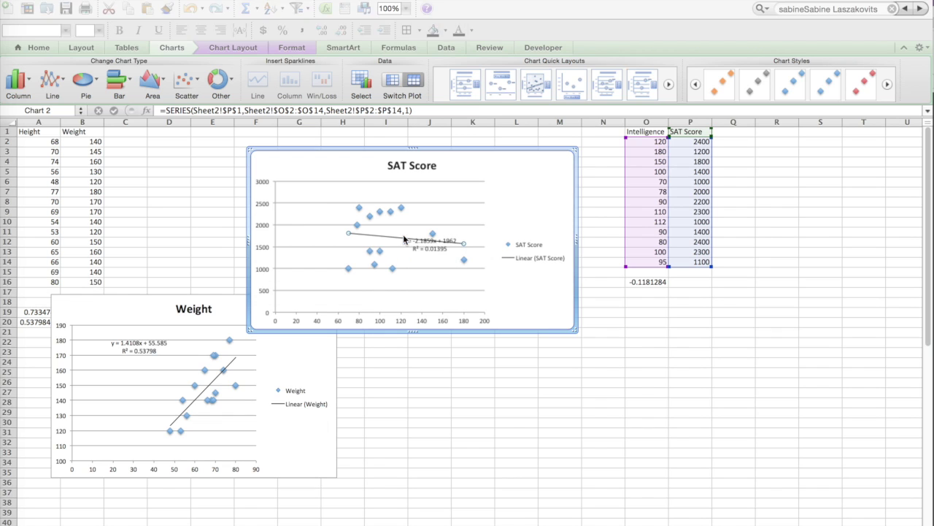
pyautogui.click(497, 376)
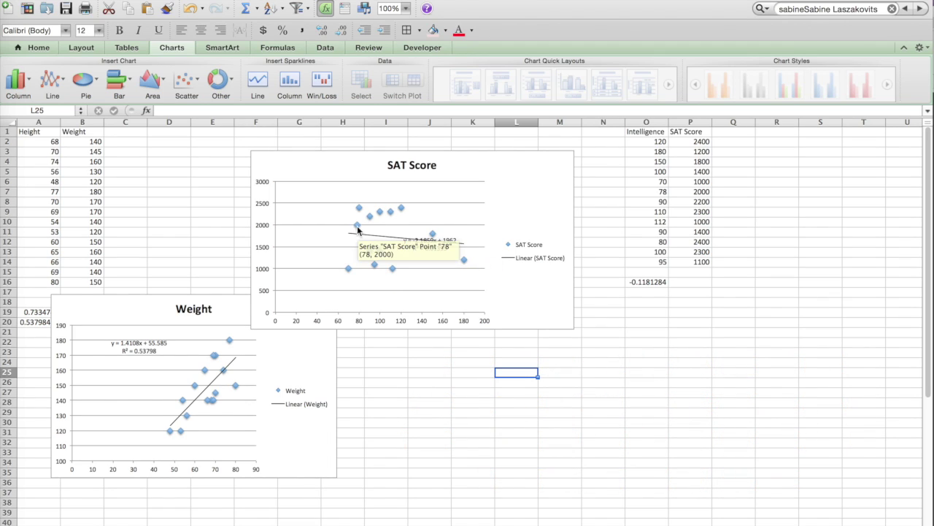
# Step: Delete the legend from the Weight scatter chart
pyautogui.moveTo(401, 210)
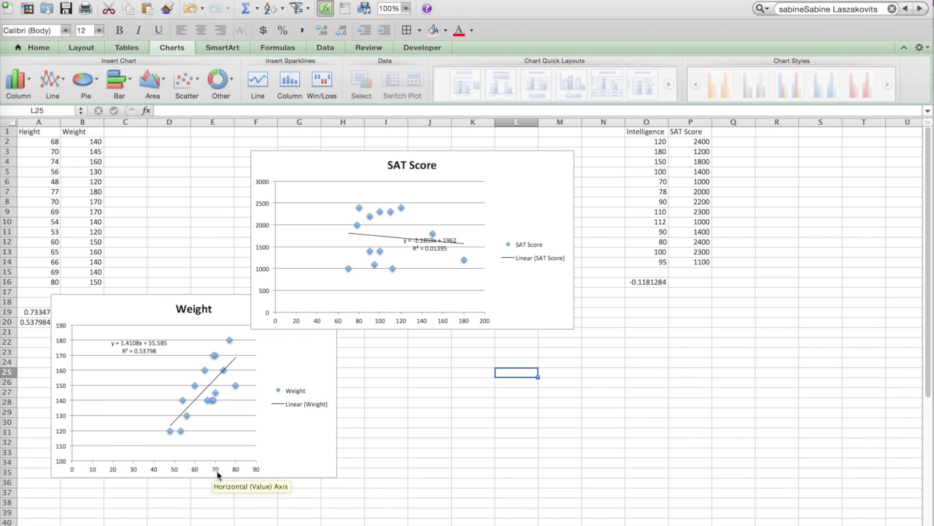
pyautogui.click(293, 395)
pyautogui.press('Delete')
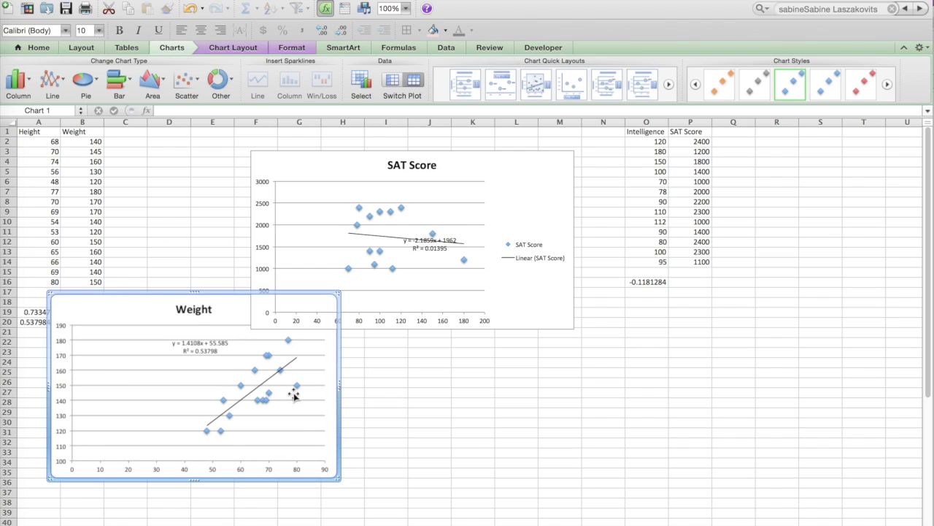